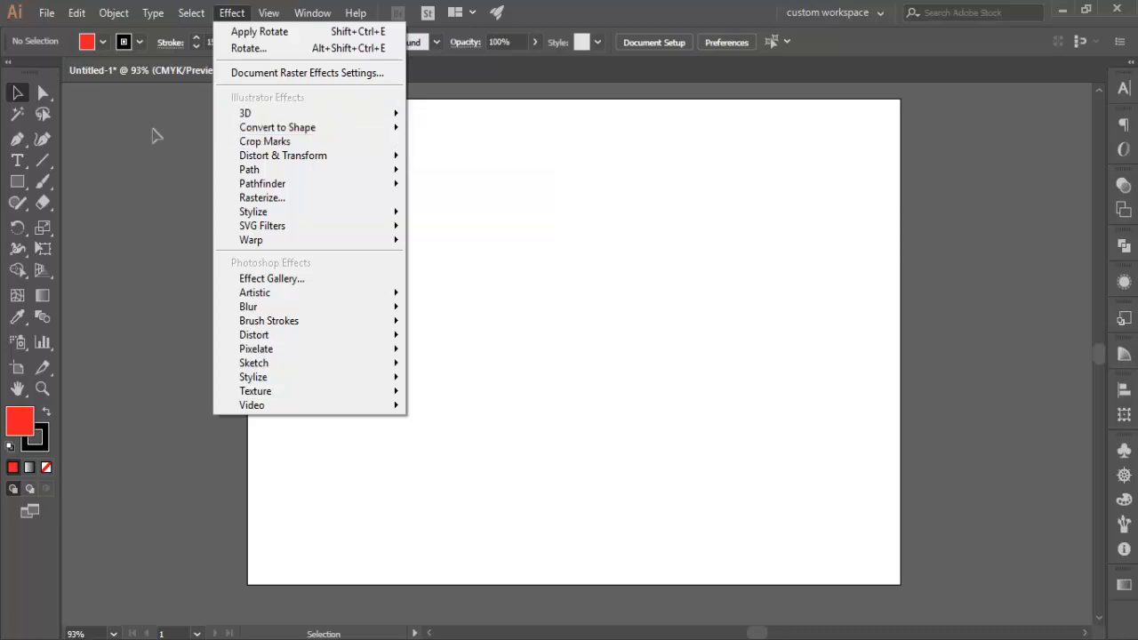
Draw a rectangle near the centre of the artboard using the current red fill and black stroke
left_click(153, 135)
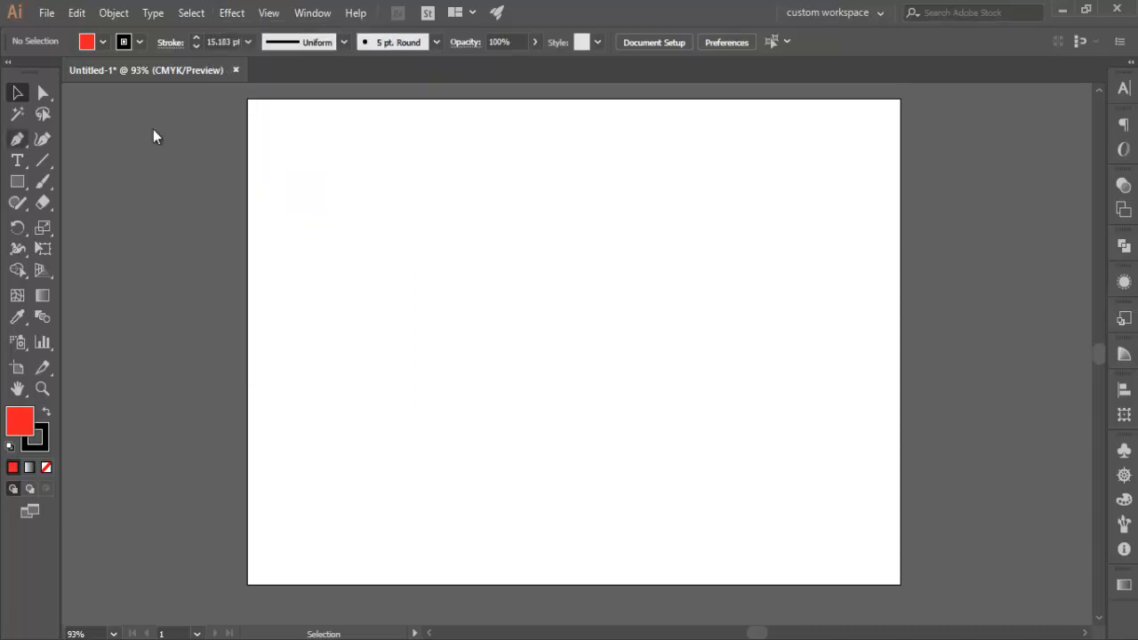
key("m")
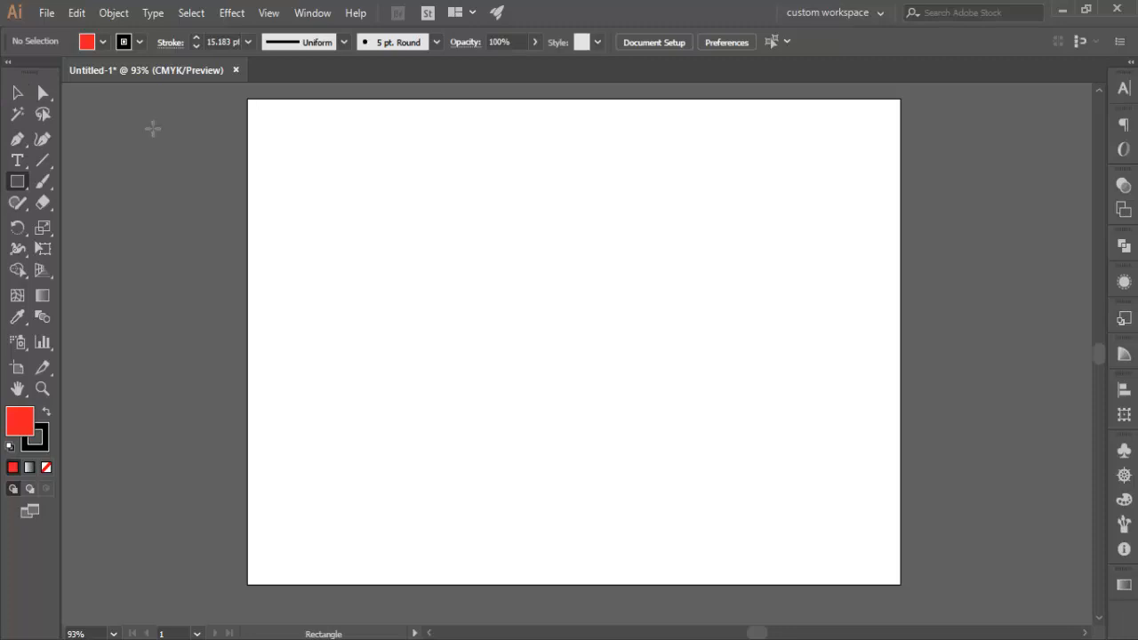
mouse_move(437, 204)
left_mouse_down()
mouse_move(645, 351)
mouse_move(644, 377)
left_mouse_up()
key("v")
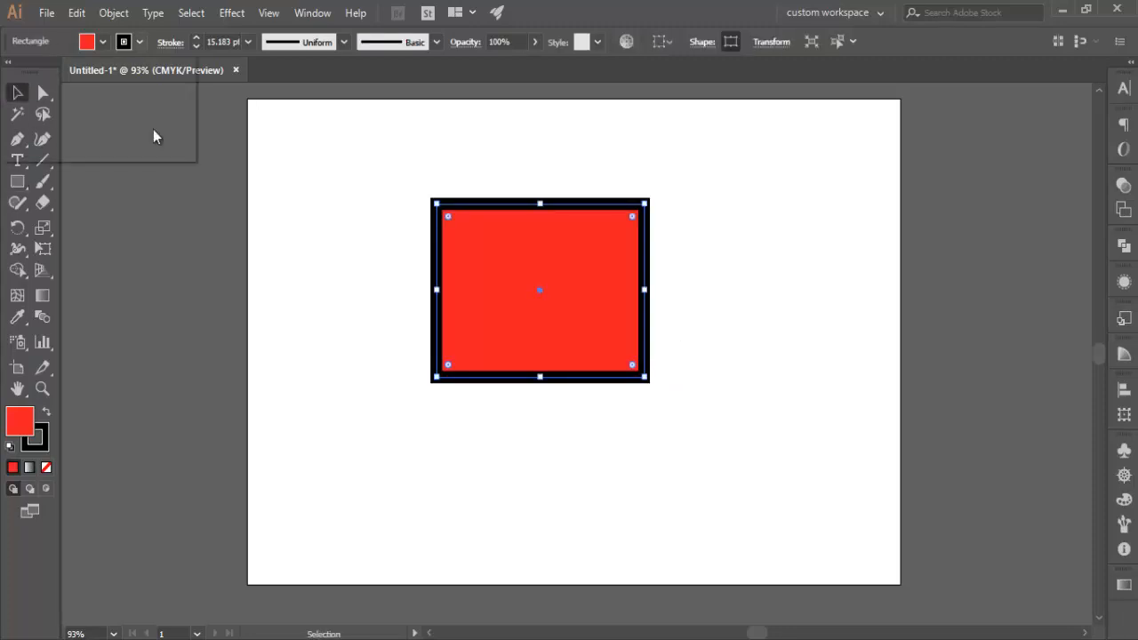
Recolour the rectangle with a dark blue stroke and bright blue fill, and move it to the upper-right area of the artboard
key("Escape")
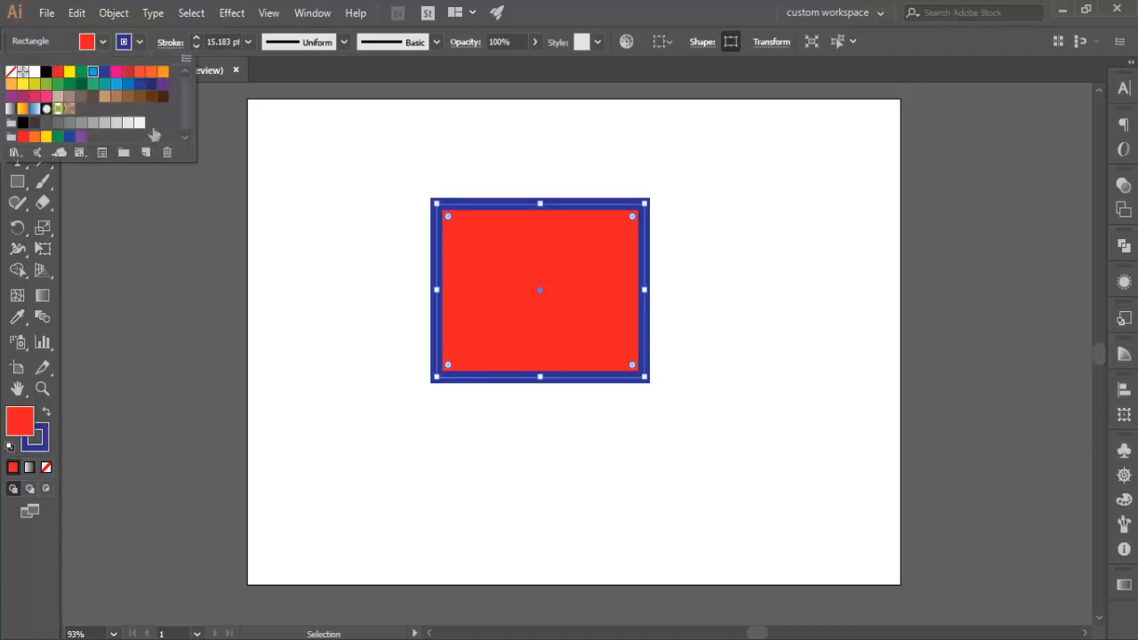
left_click(154, 136)
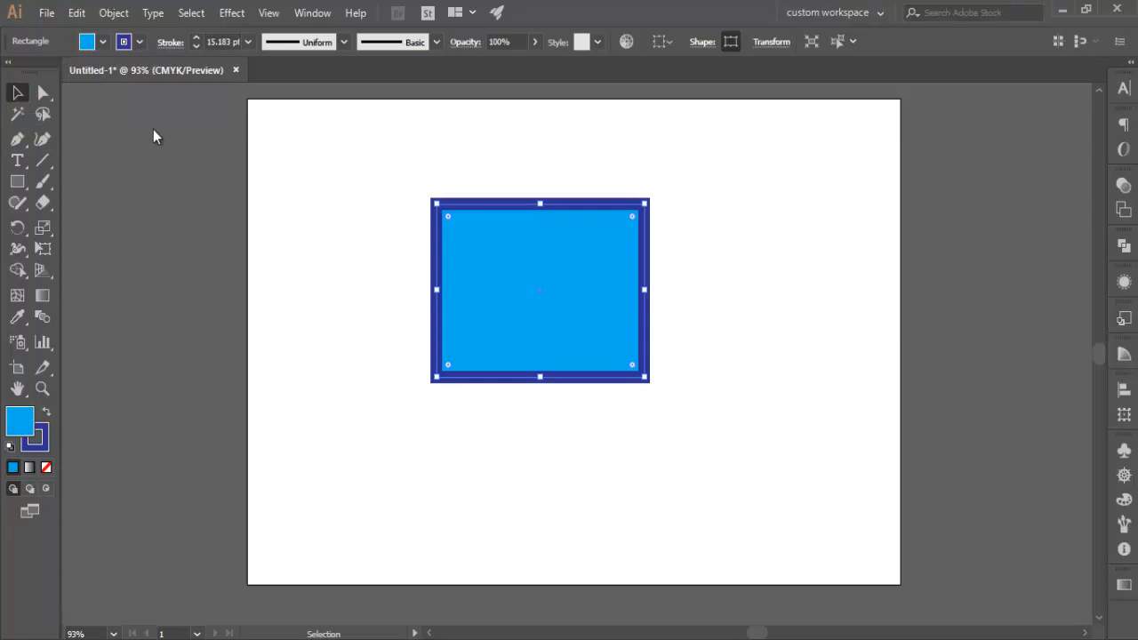
left_click_drag(591, 276, 811, 245)
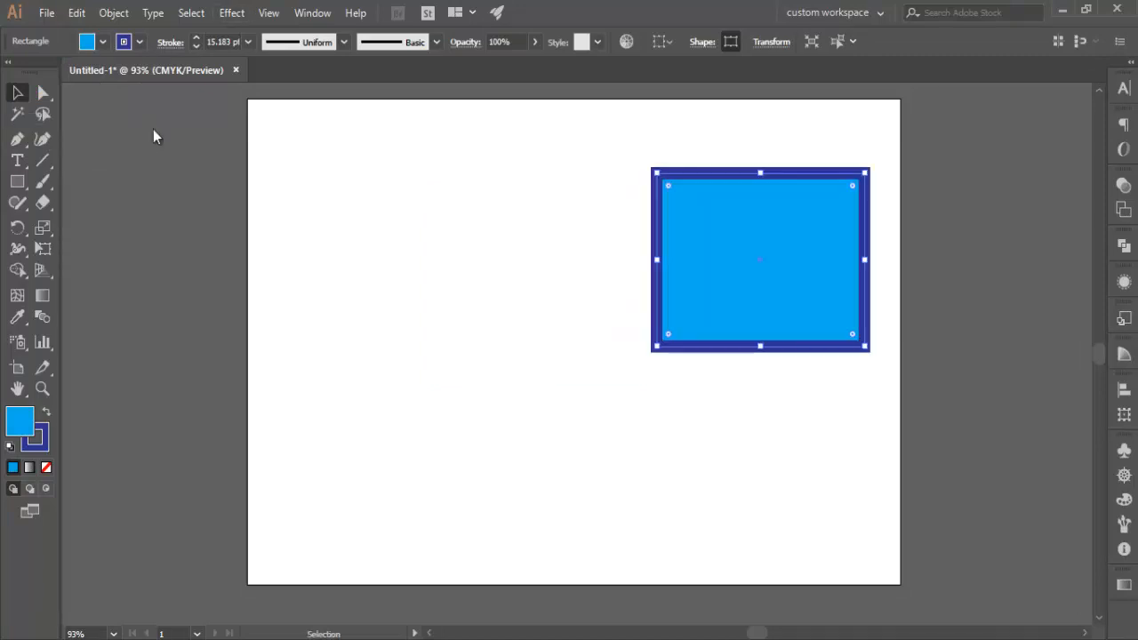
Start a 3D Extrude & Bevel effect on the blue rectangle and turn on its preview
left_click(231, 14)
mouse_move(267, 113)
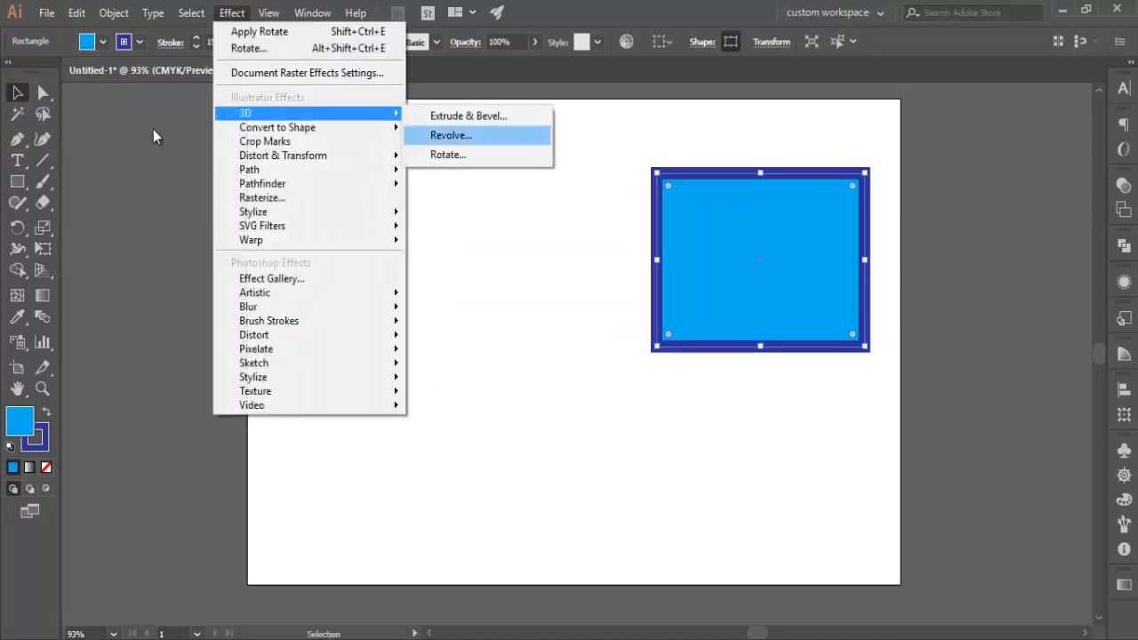
left_click(472, 112)
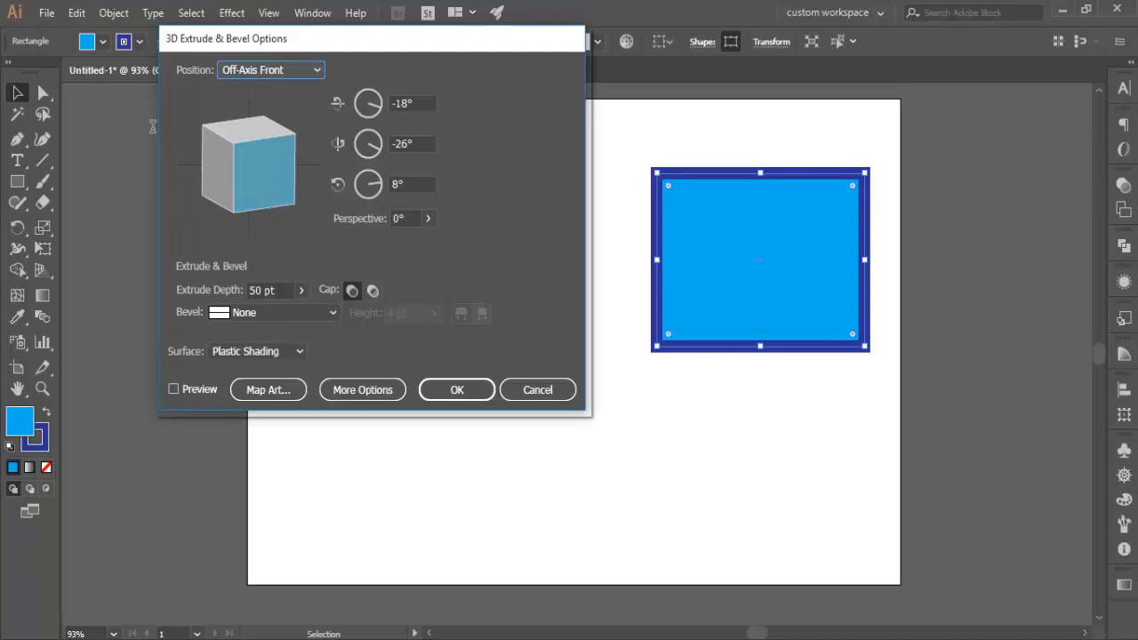
left_click_drag(277, 291, 244, 291)
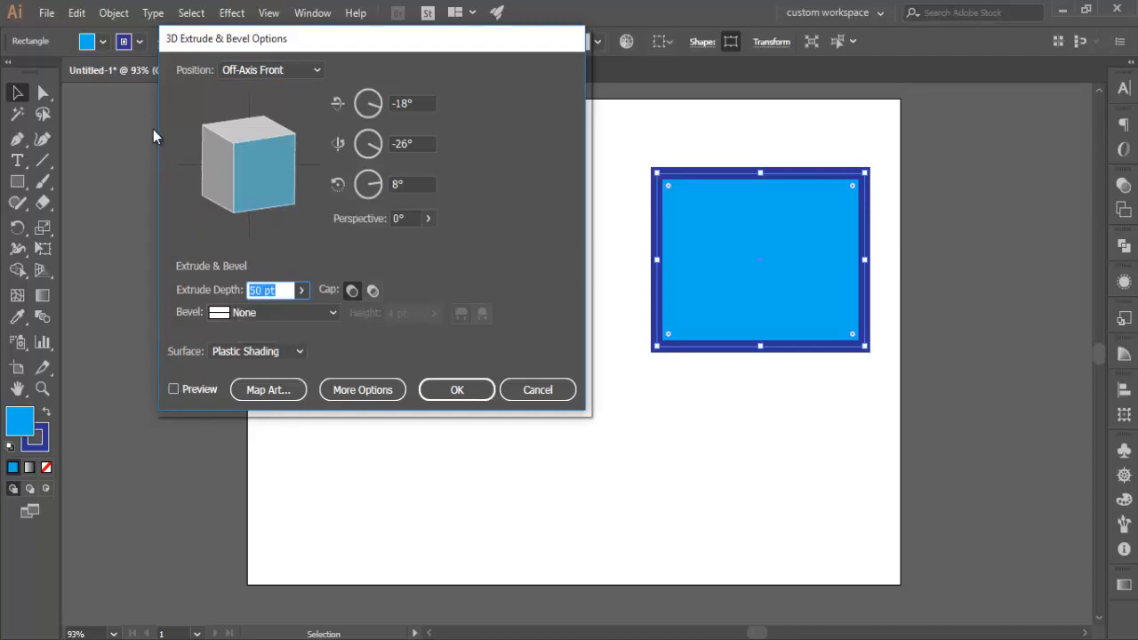
key("Tab")
key("space")
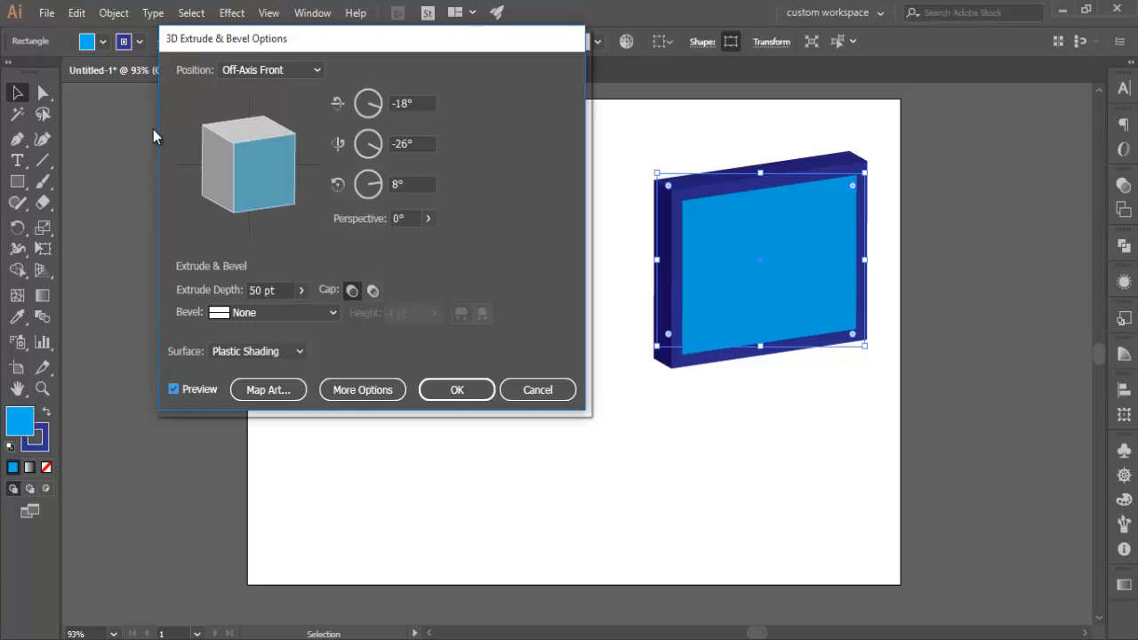
Set the extrude depth to 100 pt
key("shift+Tab")
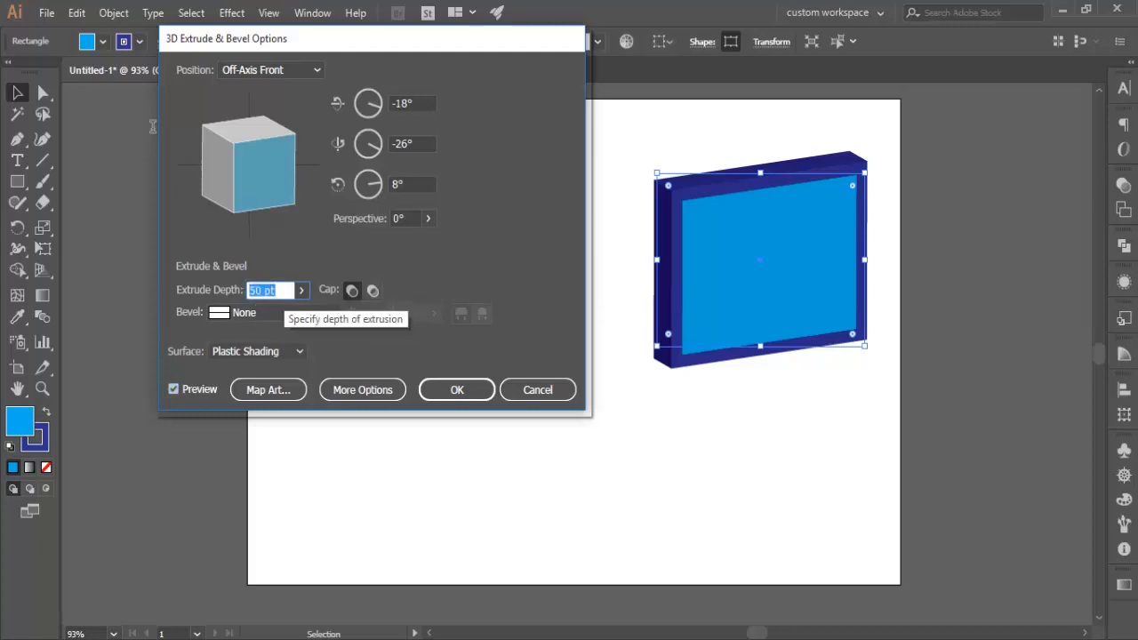
type("100")
key("Tab")
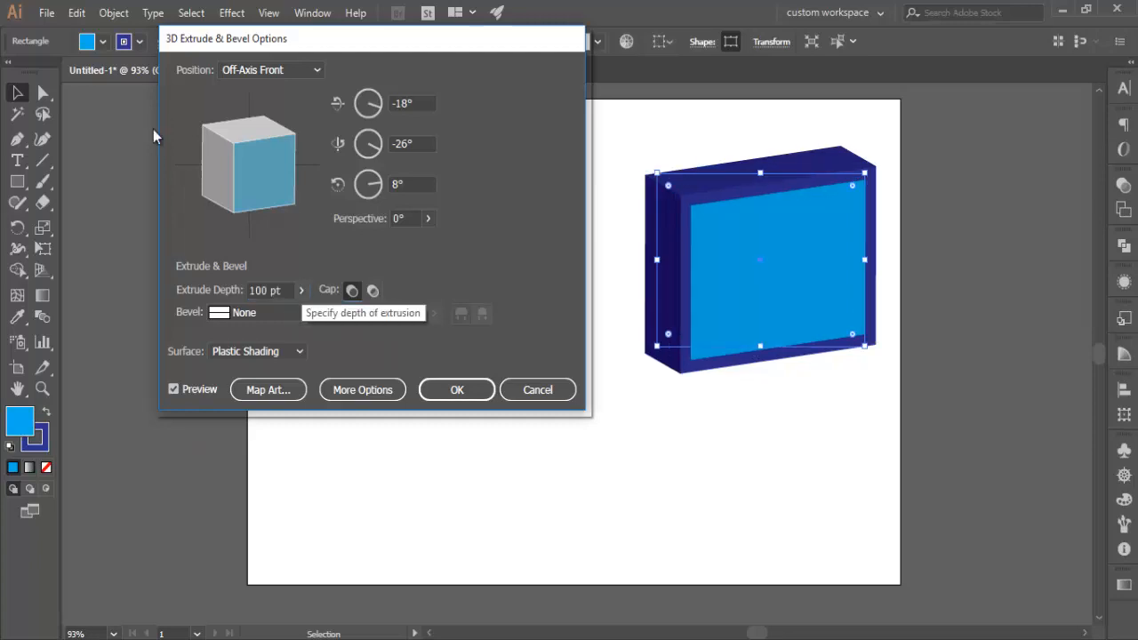
Increase the extrude depth to 238 pt and rotate the box freely to about -11°, 20° and -4°
left_click(301, 290)
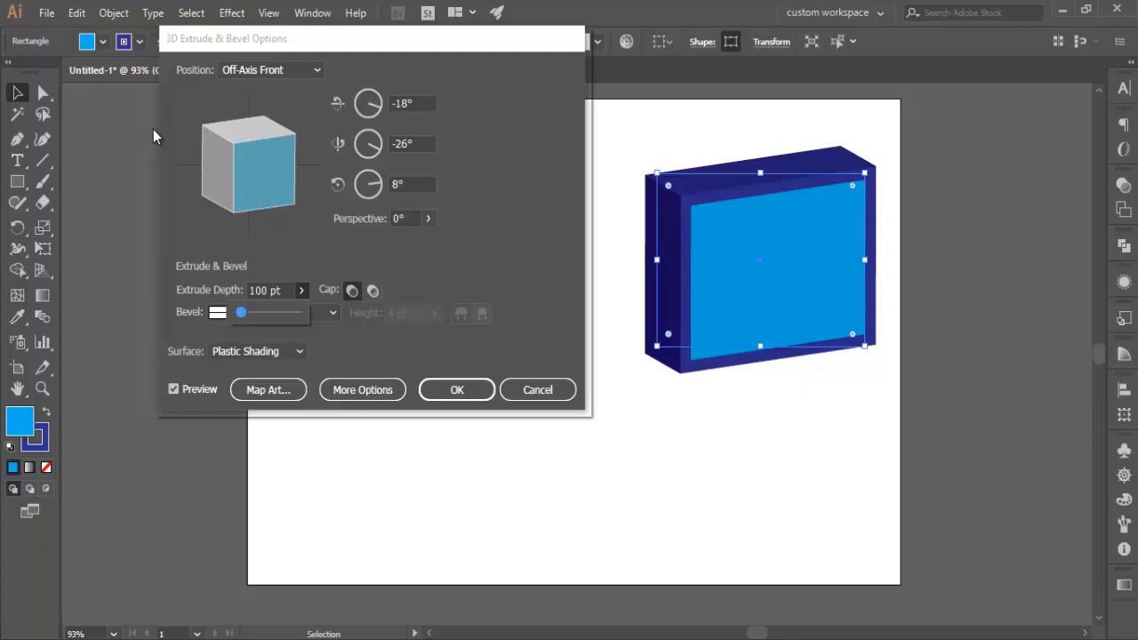
left_click_drag(241, 312, 245, 312)
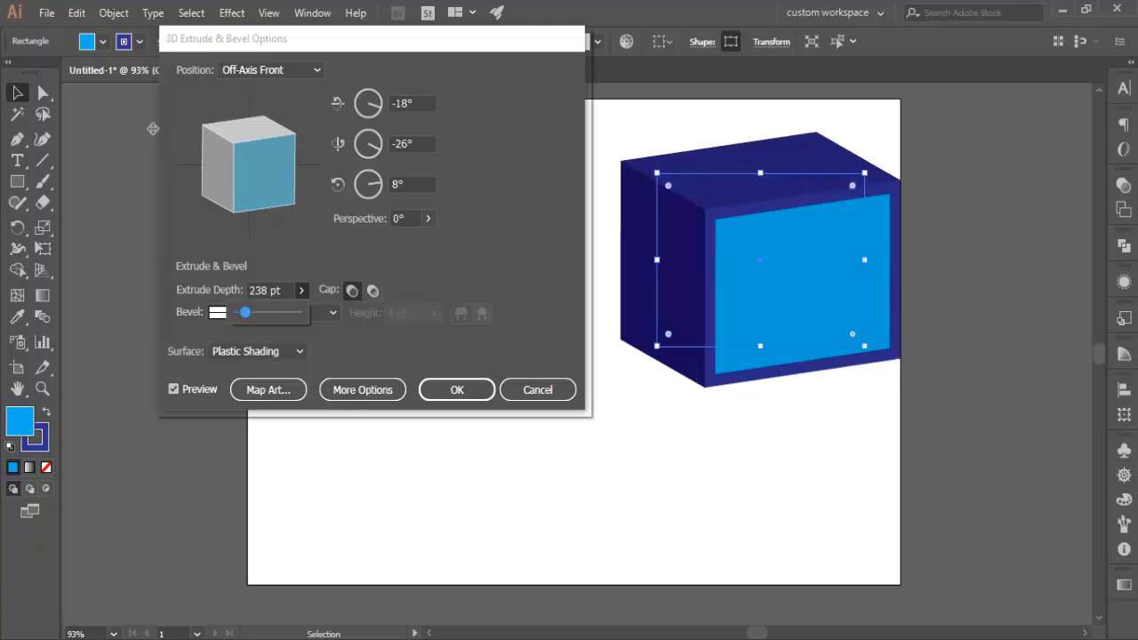
left_click(153, 129)
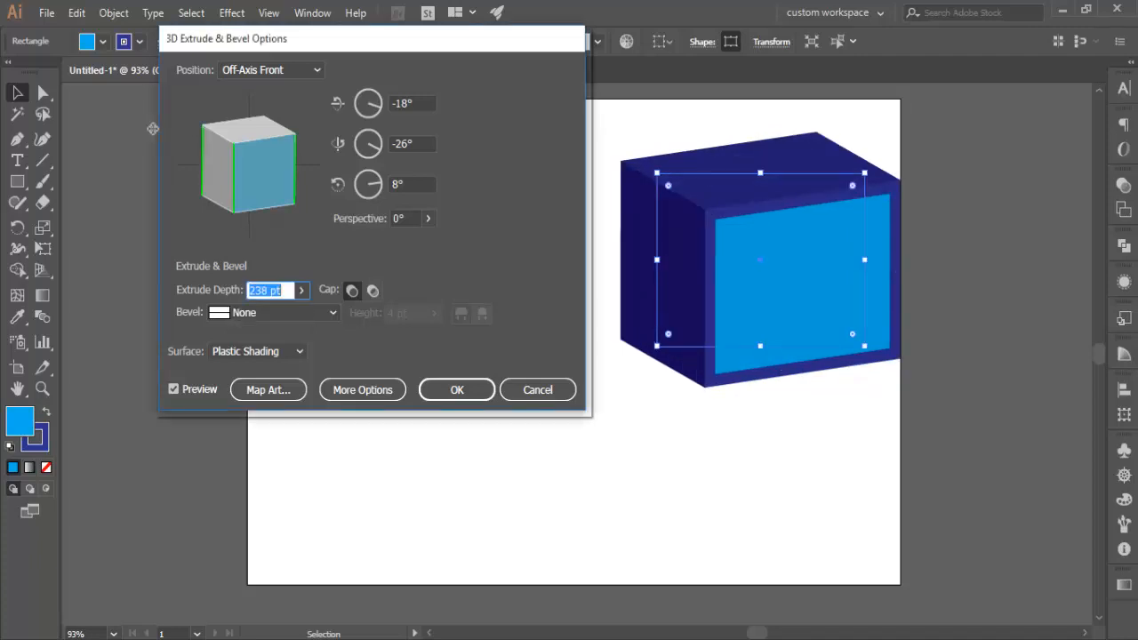
mouse_move(266, 174)
left_mouse_down()
mouse_move(236, 167)
mouse_move(233, 134)
mouse_move(234, 167)
left_mouse_up()
left_click_drag(153, 128, 153, 136)
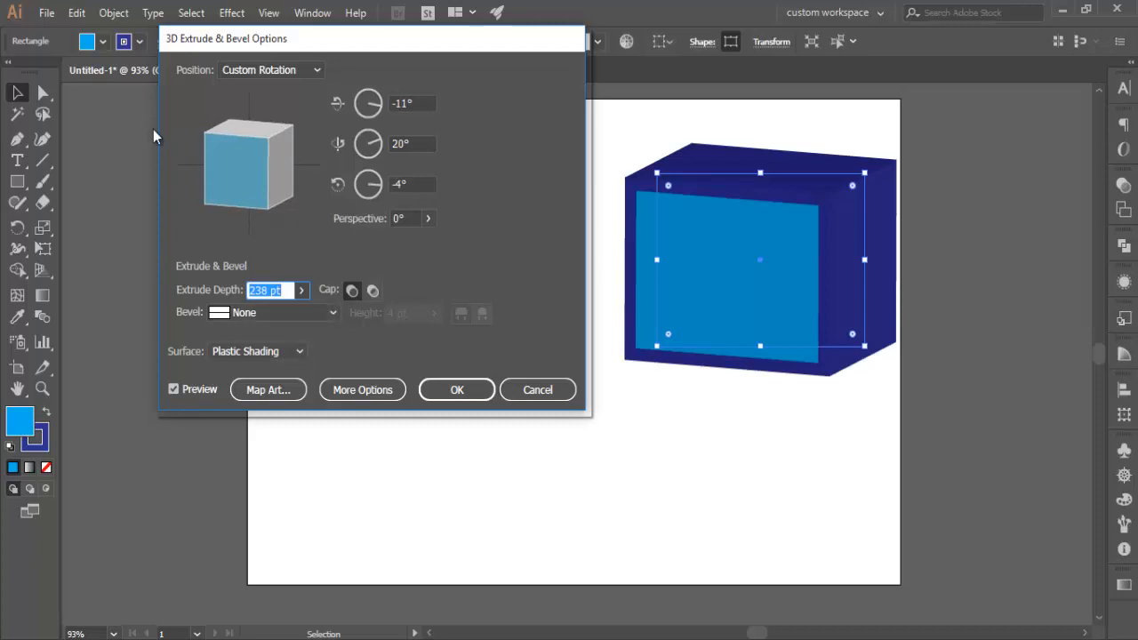
Try the Wireframe and No Shading surface styles on the extruded box, returning to Plastic Shading
left_click(258, 351)
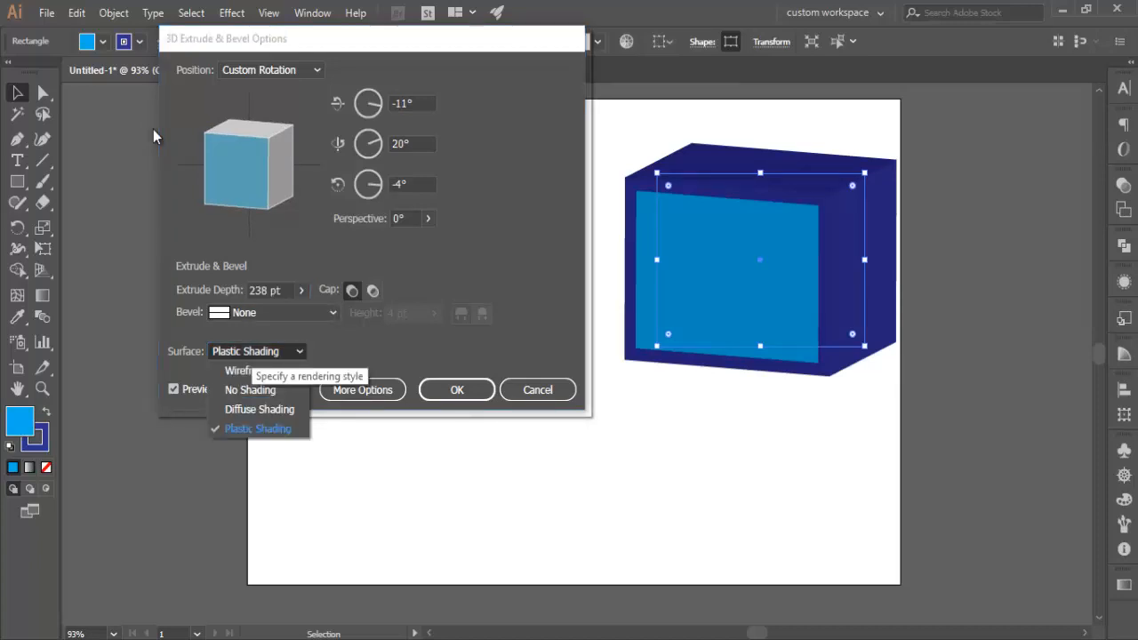
left_click(240, 371)
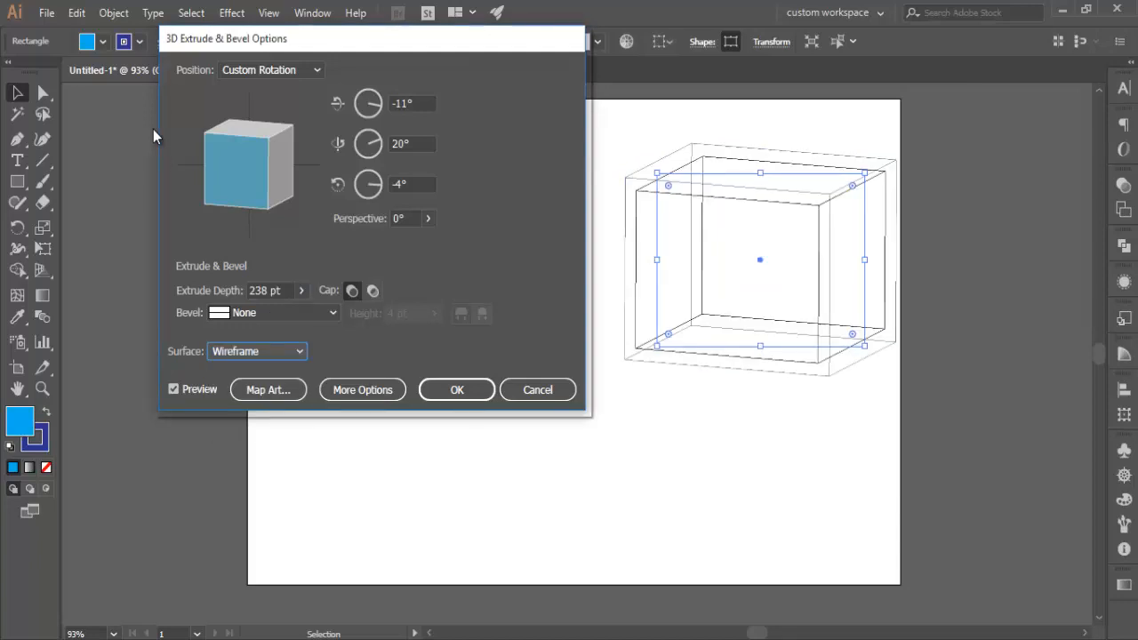
left_click(258, 351)
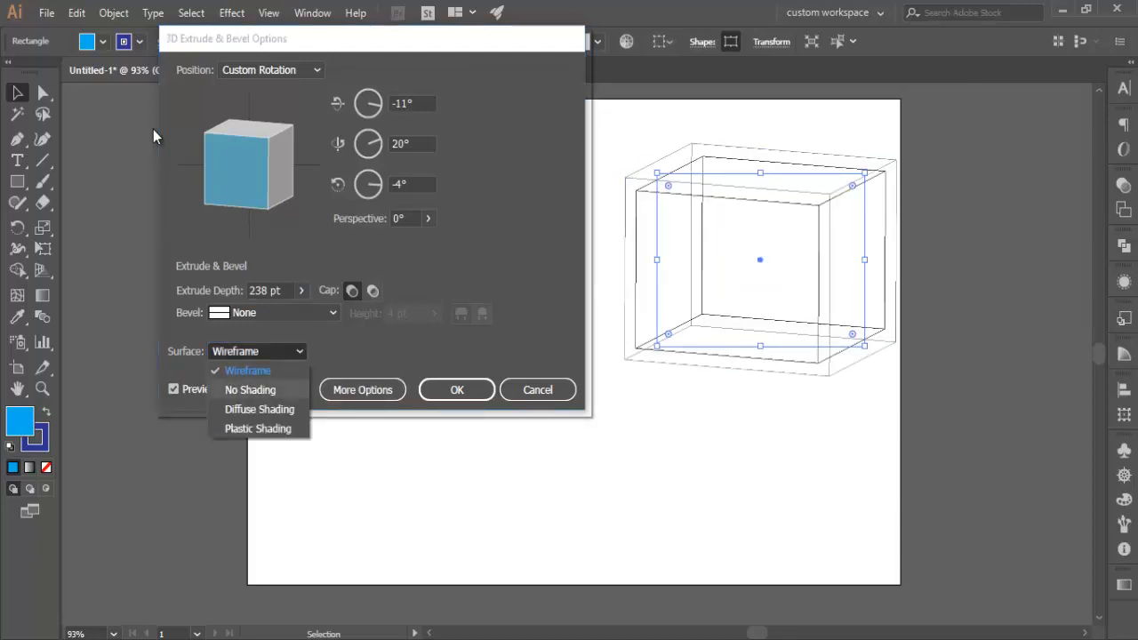
left_click(240, 389)
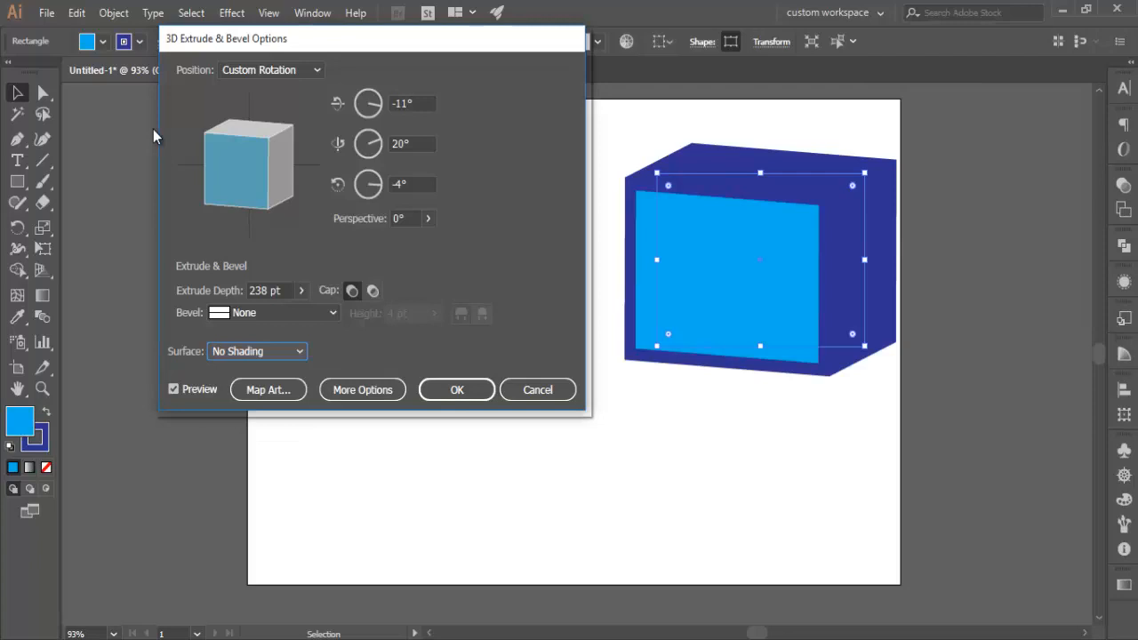
left_click(258, 351)
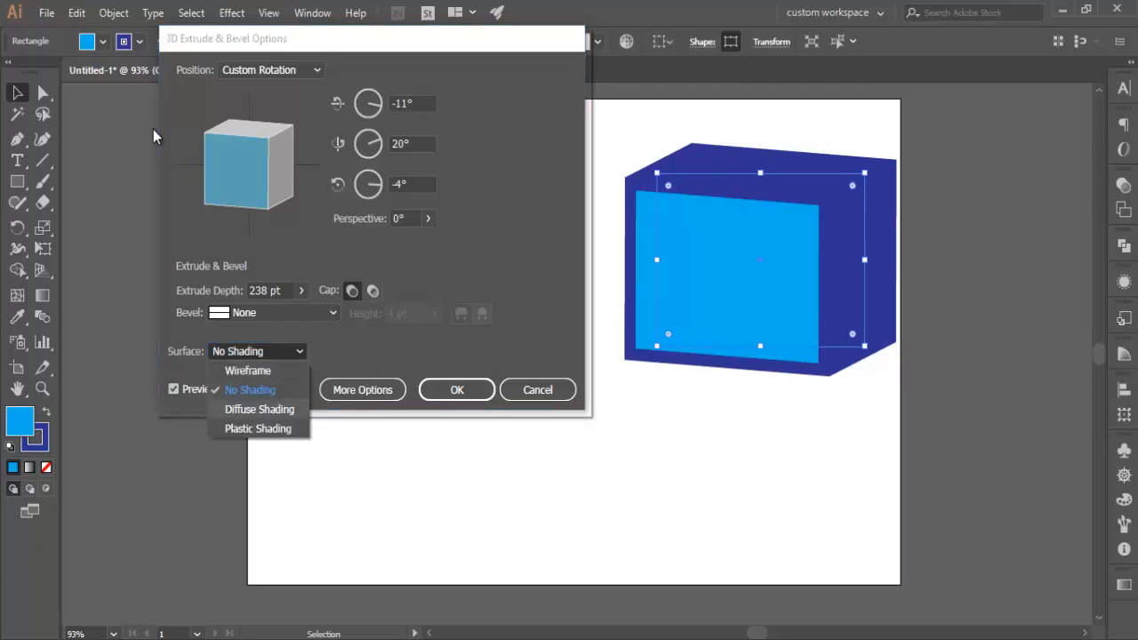
left_click(240, 406)
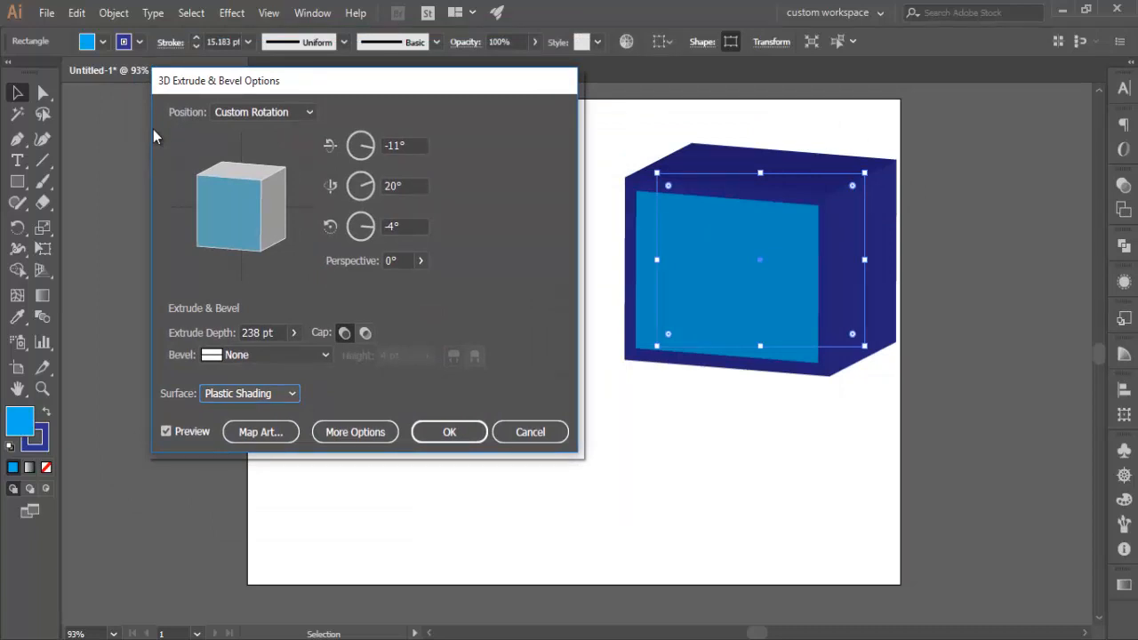
Toggle the extrusion cap between solid and hollow to compare both, ending with the solid cap
left_click(365, 333)
left_click(344, 332)
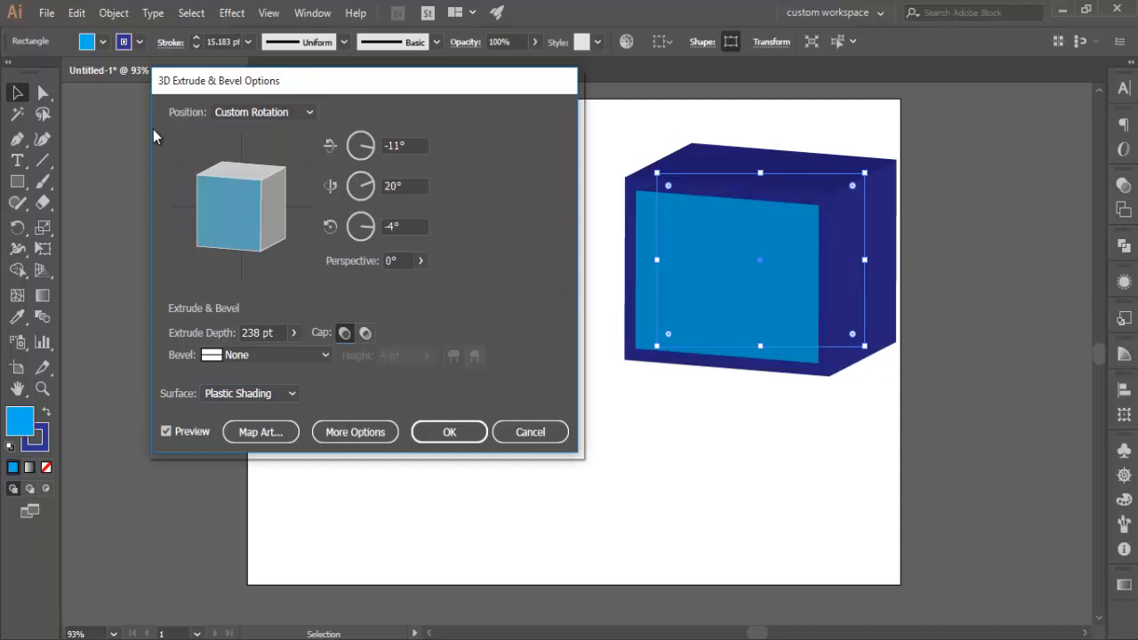
left_click(365, 332)
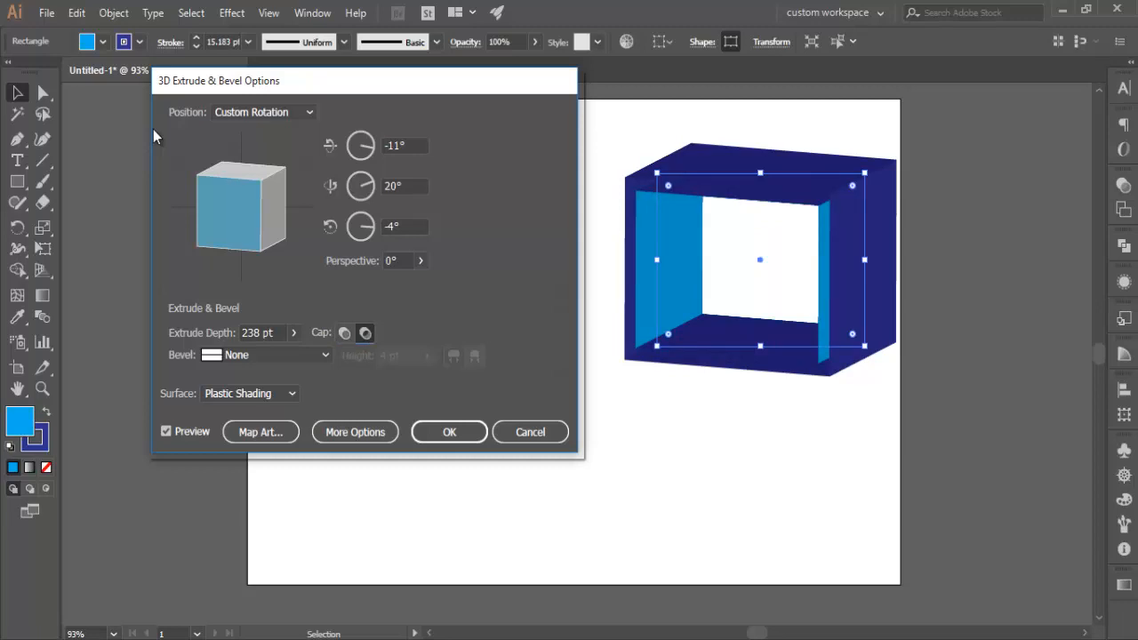
left_click(344, 333)
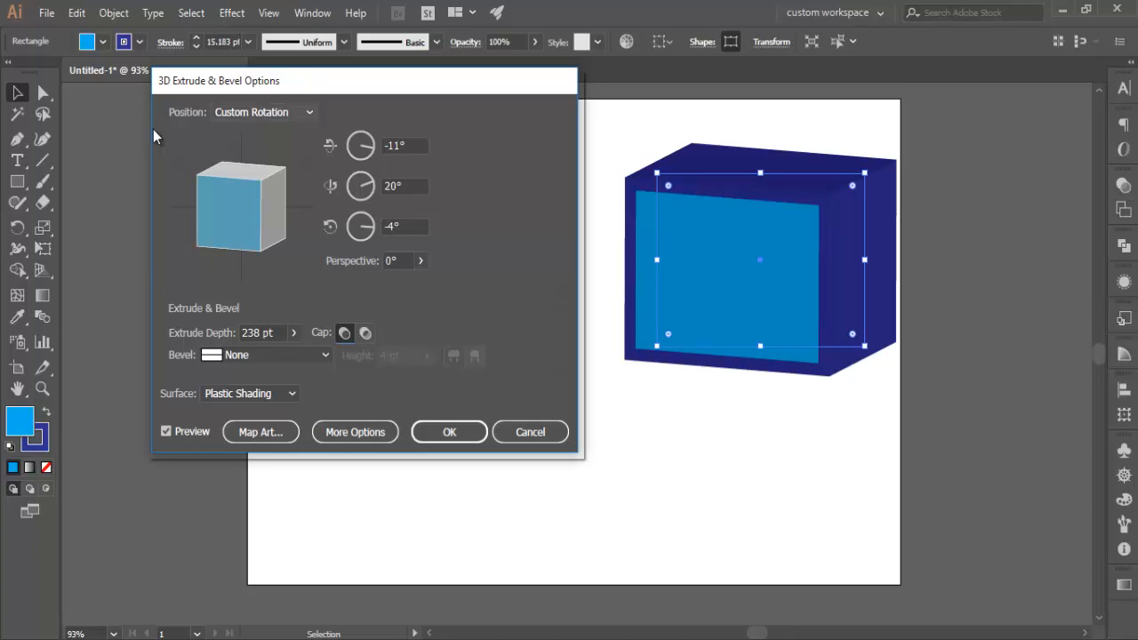
Try the Bottom and Top position presets on the extruded box
left_click(307, 112)
left_click(480, 205)
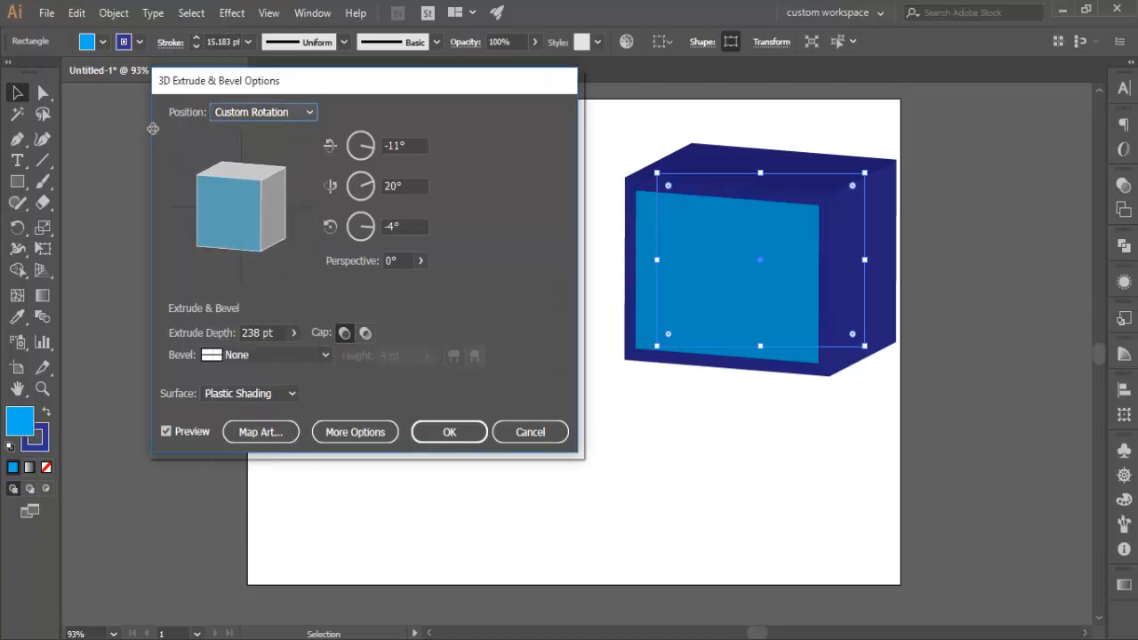
left_click(276, 112)
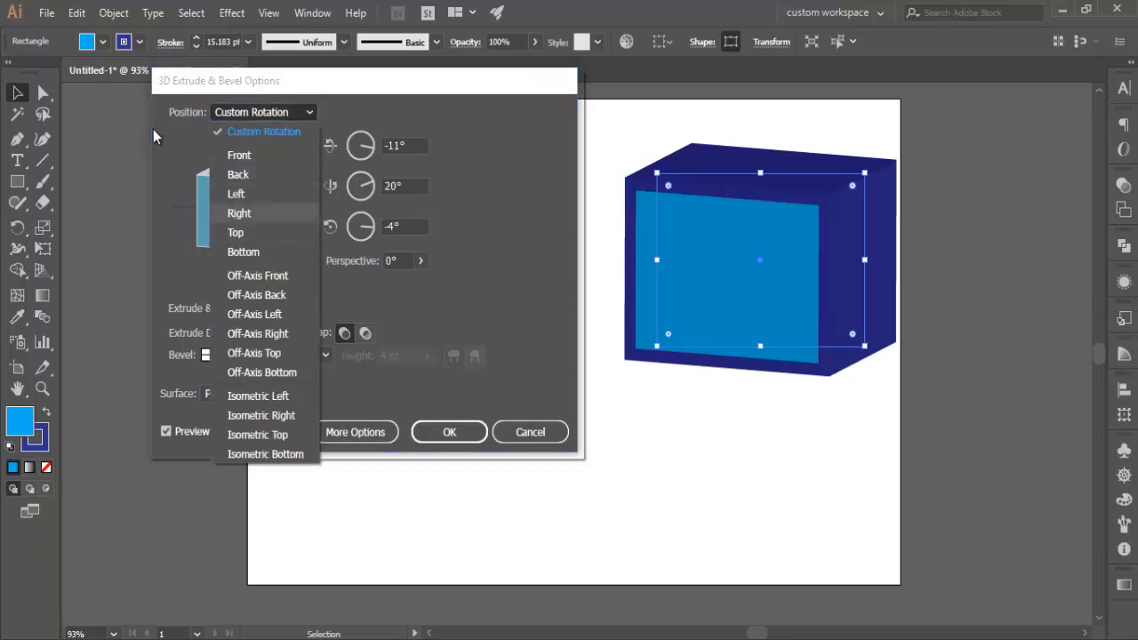
left_click(153, 136)
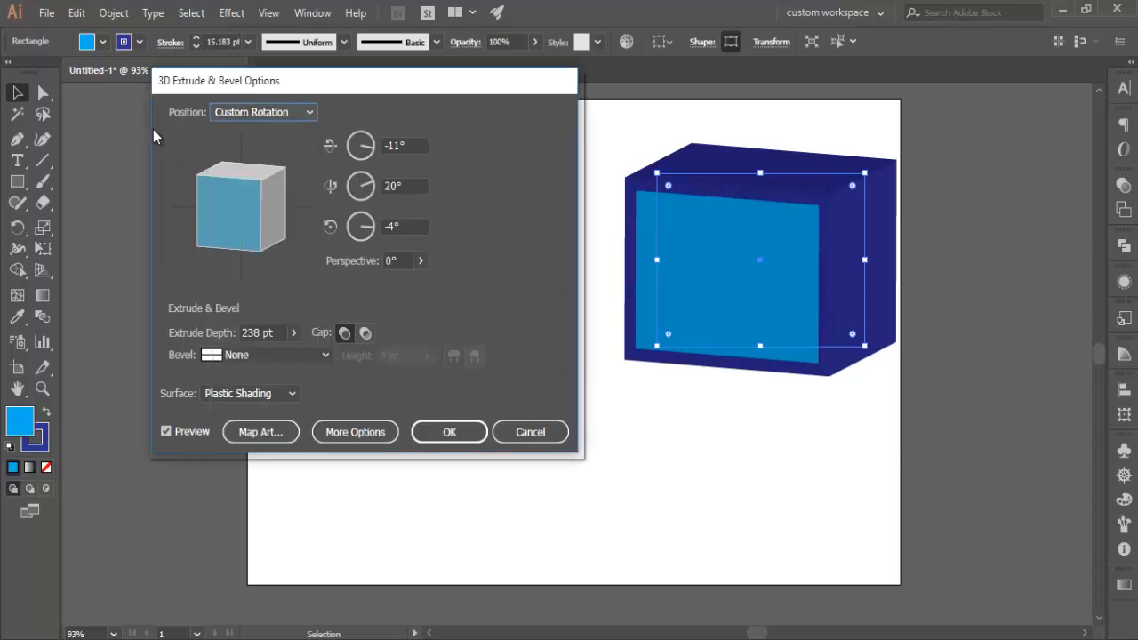
left_click(267, 112)
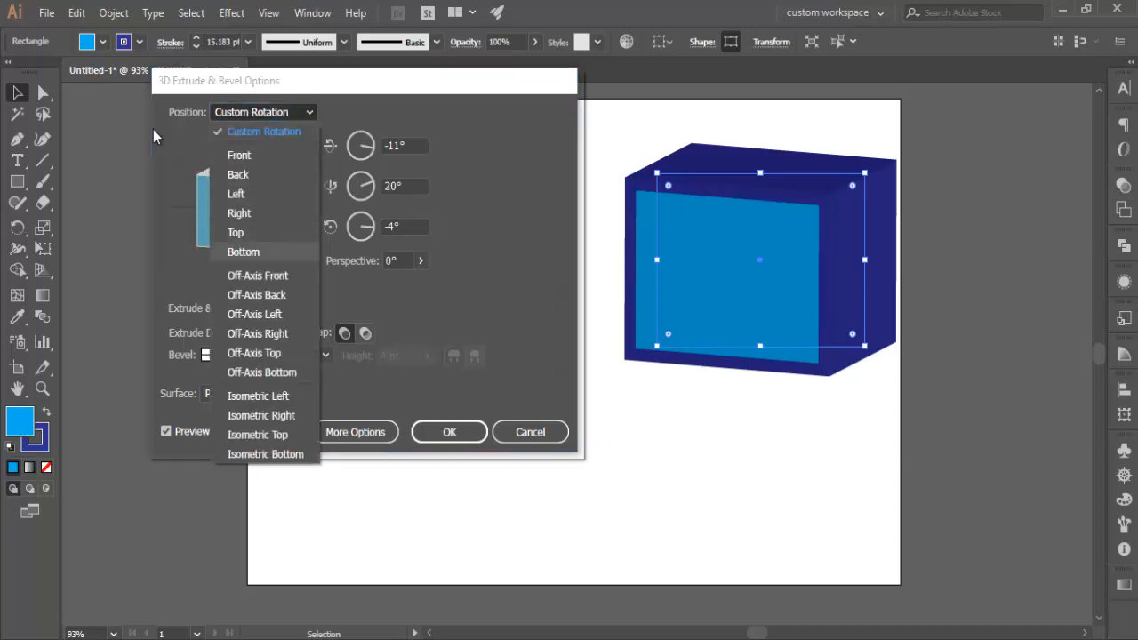
left_click(243, 251)
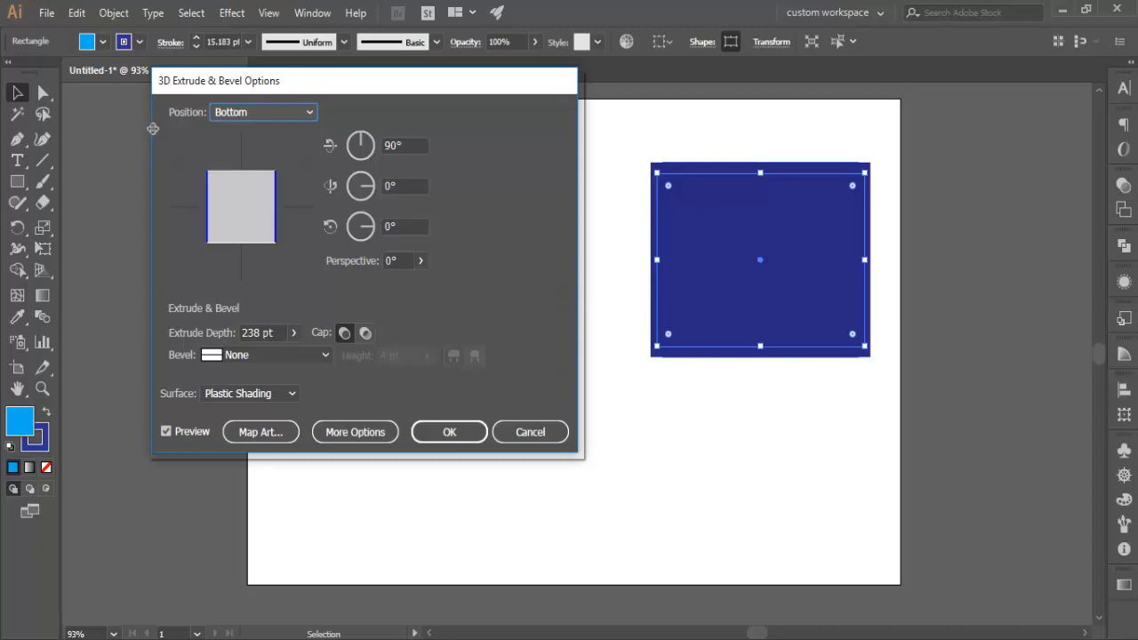
left_click(266, 112)
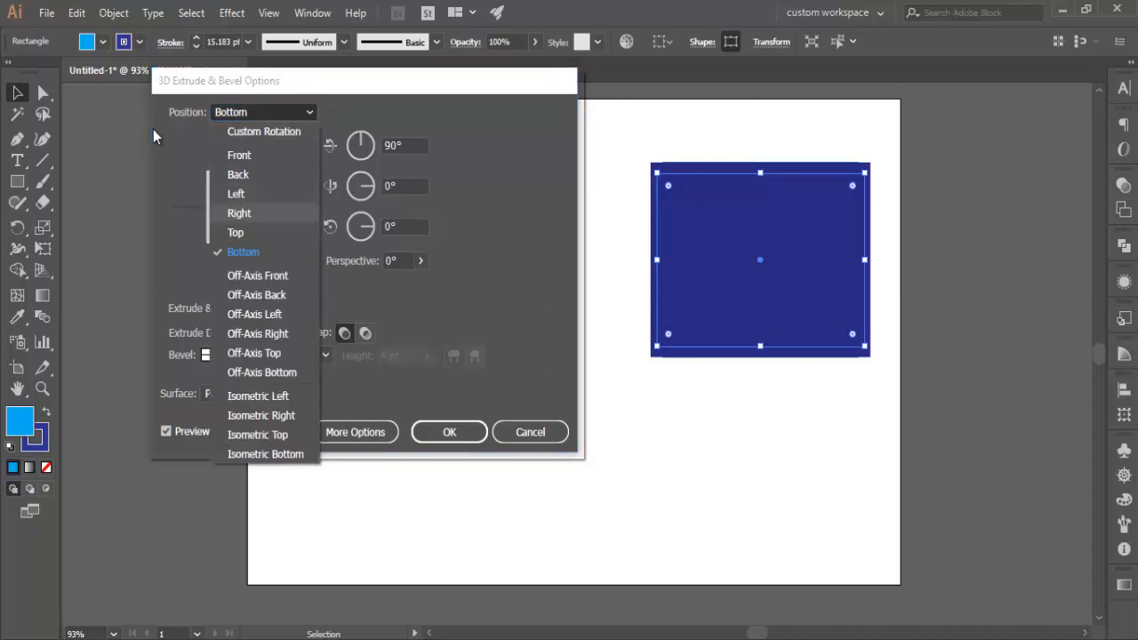
left_click(258, 233)
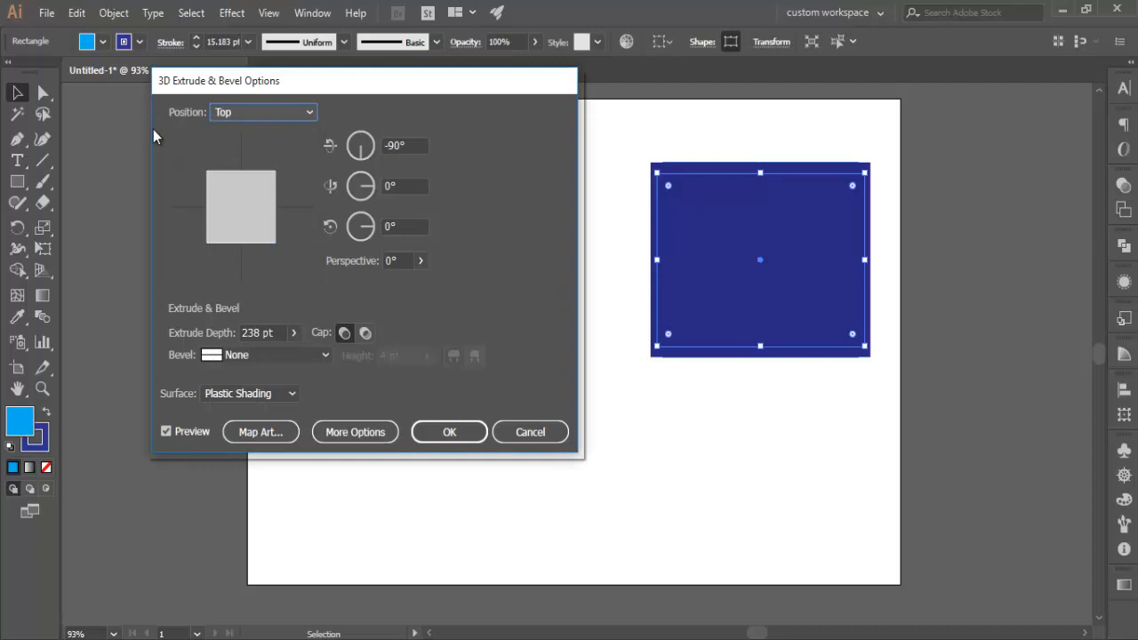
Try the Isometric Left, Isometric Right, Isometric Top and Isometric Bottom position presets on the extruded box
left_click(265, 112)
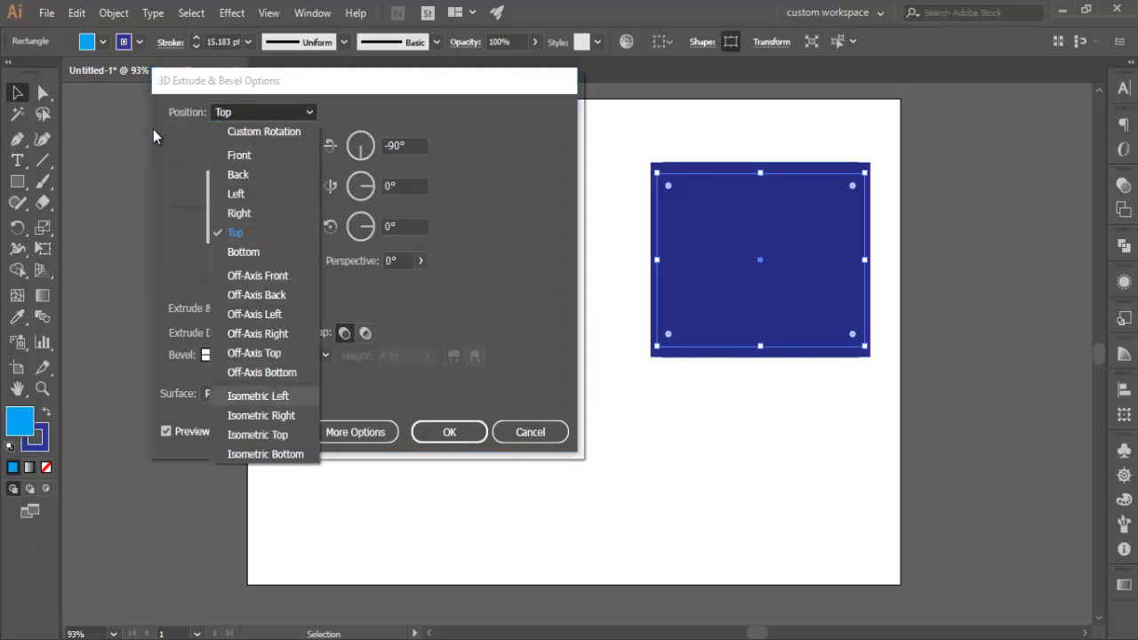
left_click(258, 396)
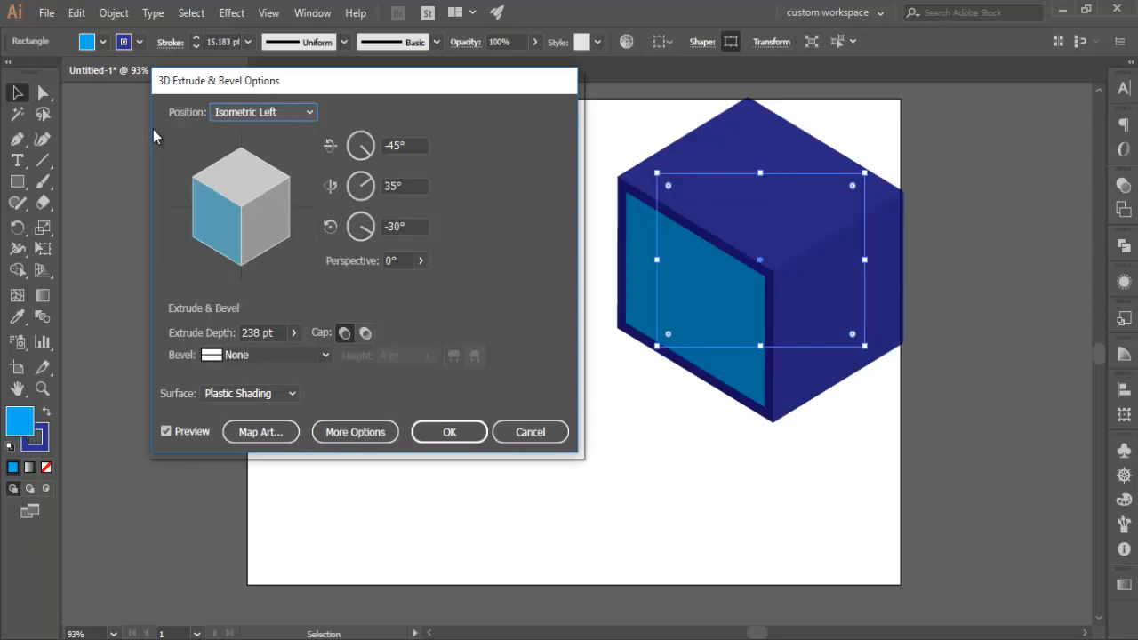
left_click(265, 112)
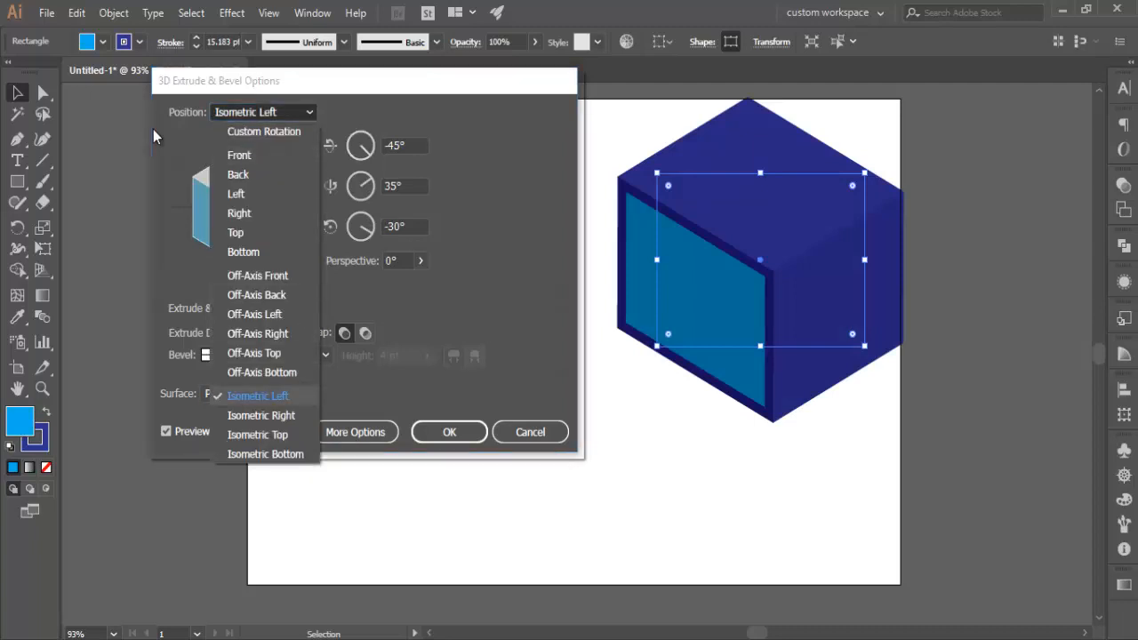
left_click(259, 412)
left_click(265, 112)
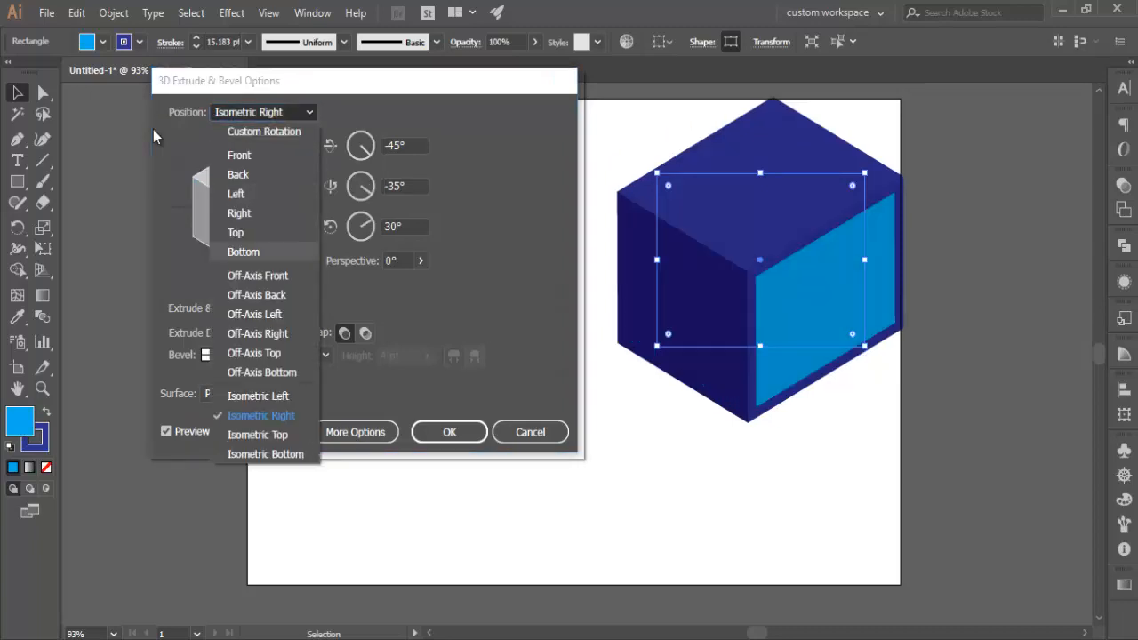
left_click(258, 435)
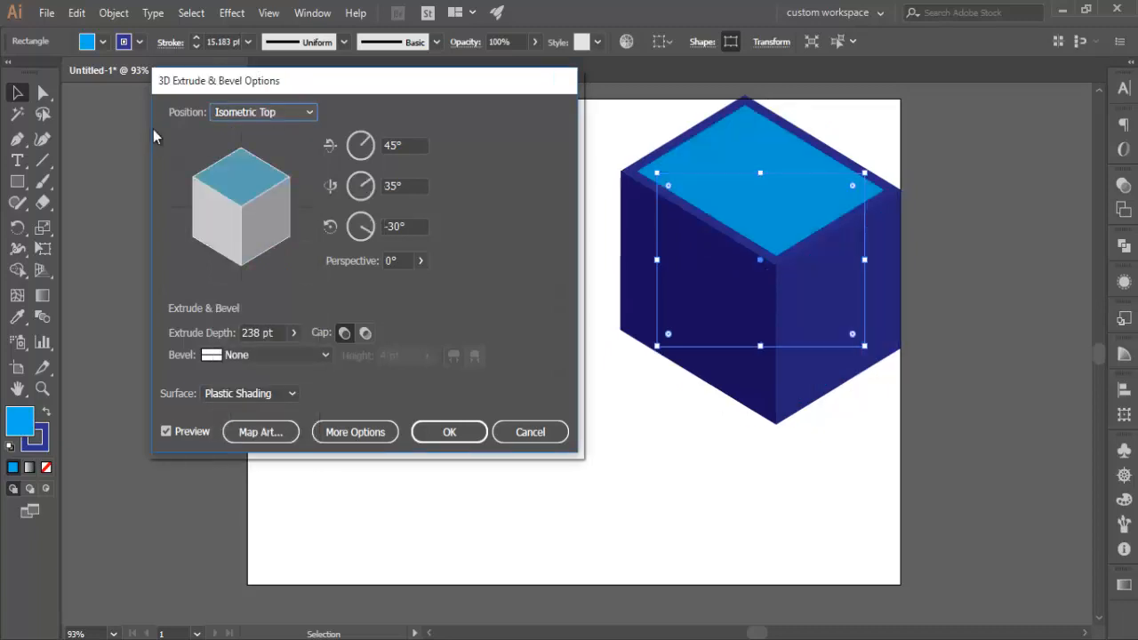
left_click(265, 112)
left_click(258, 450)
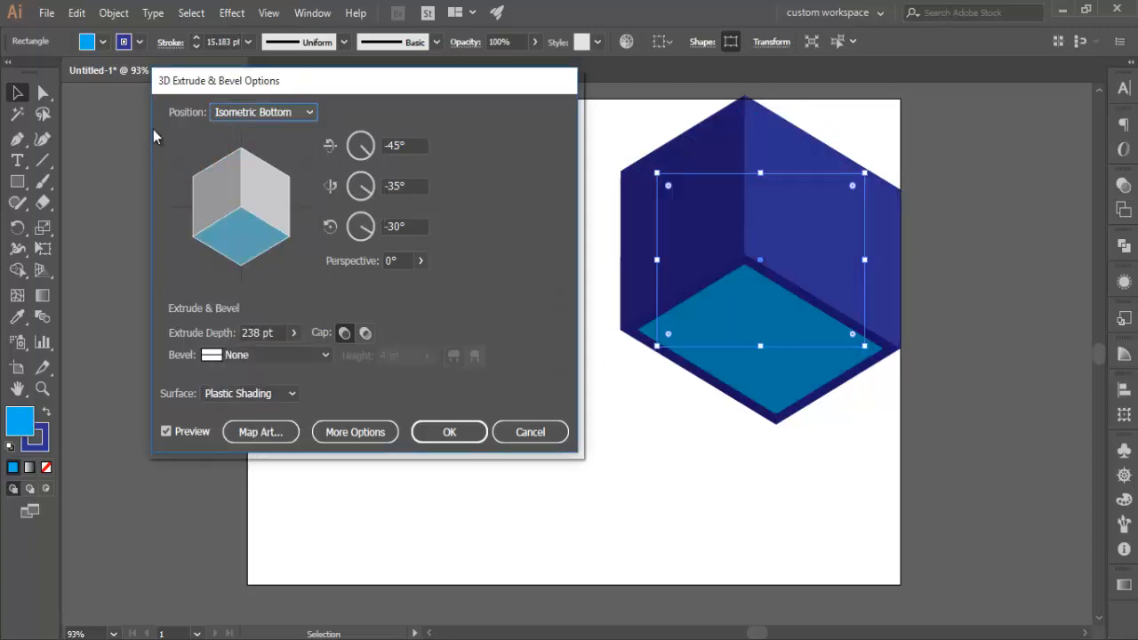
Try the Front position on the box, rotate it freely to about 9°, -43° and -2°, and reduce the extrude depth to 195 pt
left_click(264, 113)
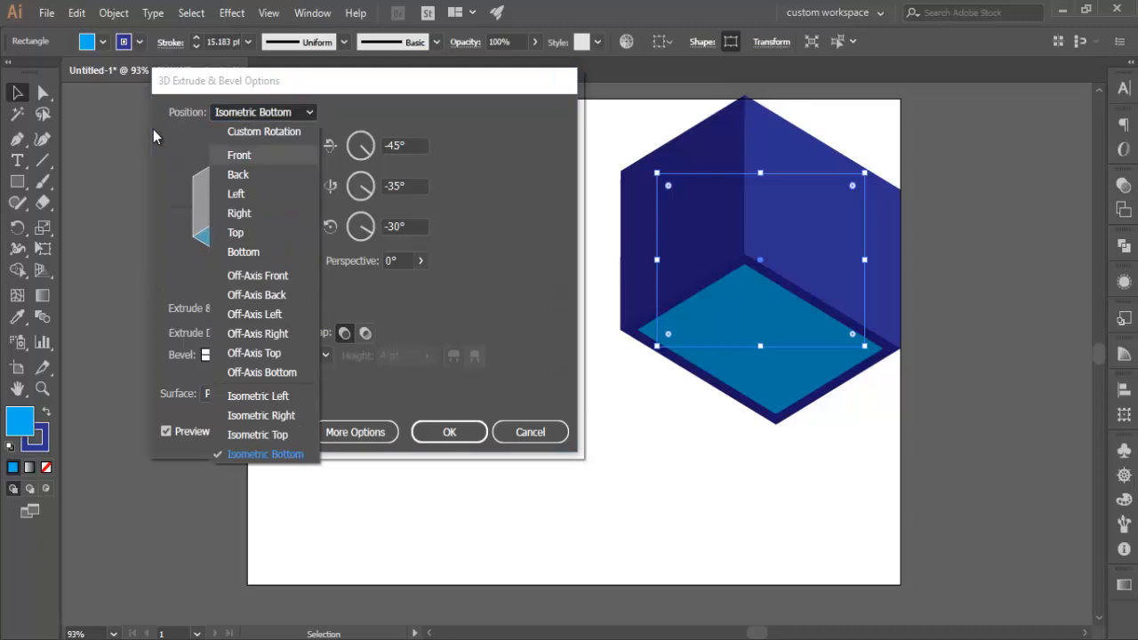
left_click(258, 150)
mouse_move(235, 204)
left_mouse_down()
mouse_move(265, 212)
mouse_move(282, 198)
left_mouse_up()
left_click(294, 333)
left_click_drag(238, 355, 236, 354)
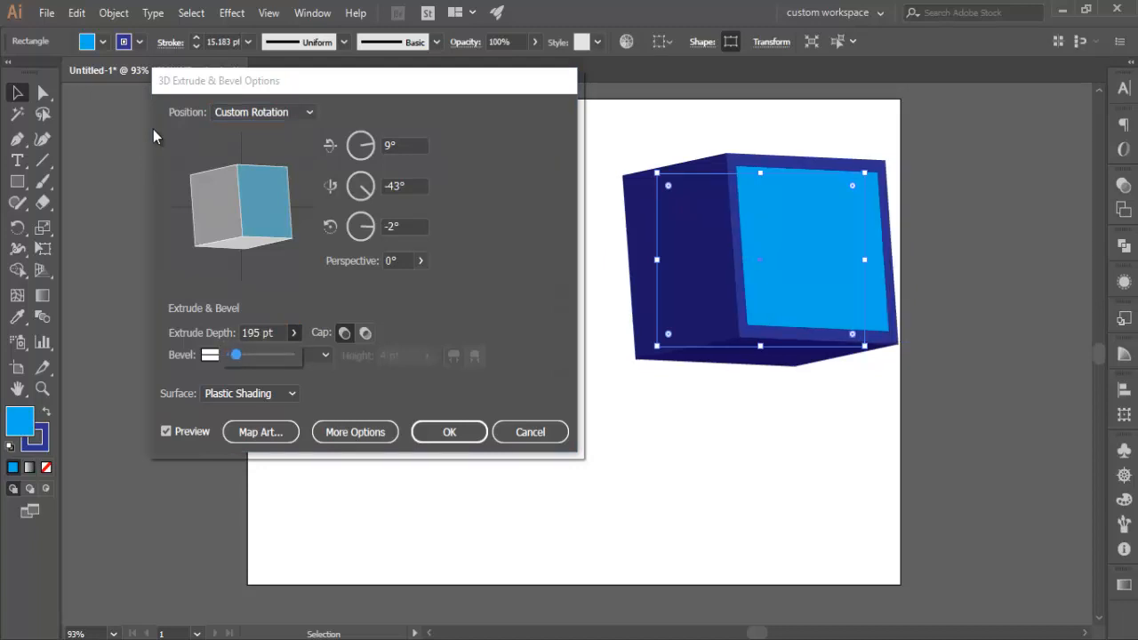
Cancel the Extrude & Bevel settings and delete the rectangle from the artboard
left_click(530, 432)
left_click_drag(794, 224, 573, 230)
key("Delete")
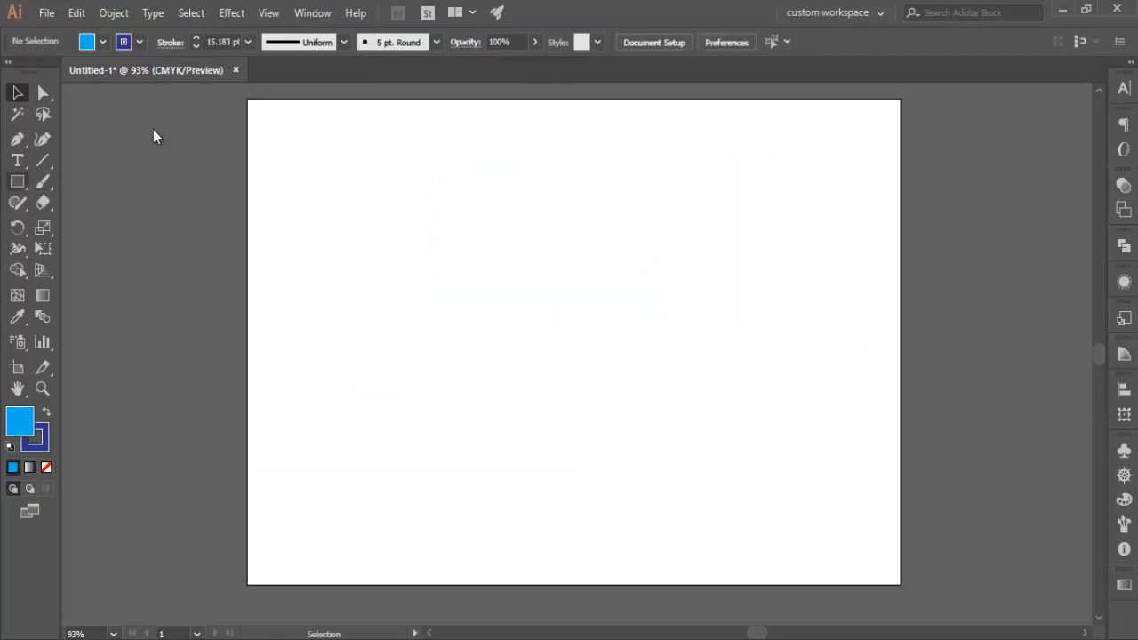
Add the text SAMPLE TEXT near the middle of the artboard and enlarge it to about 70 pt
left_click(17, 160)
left_click(420, 277)
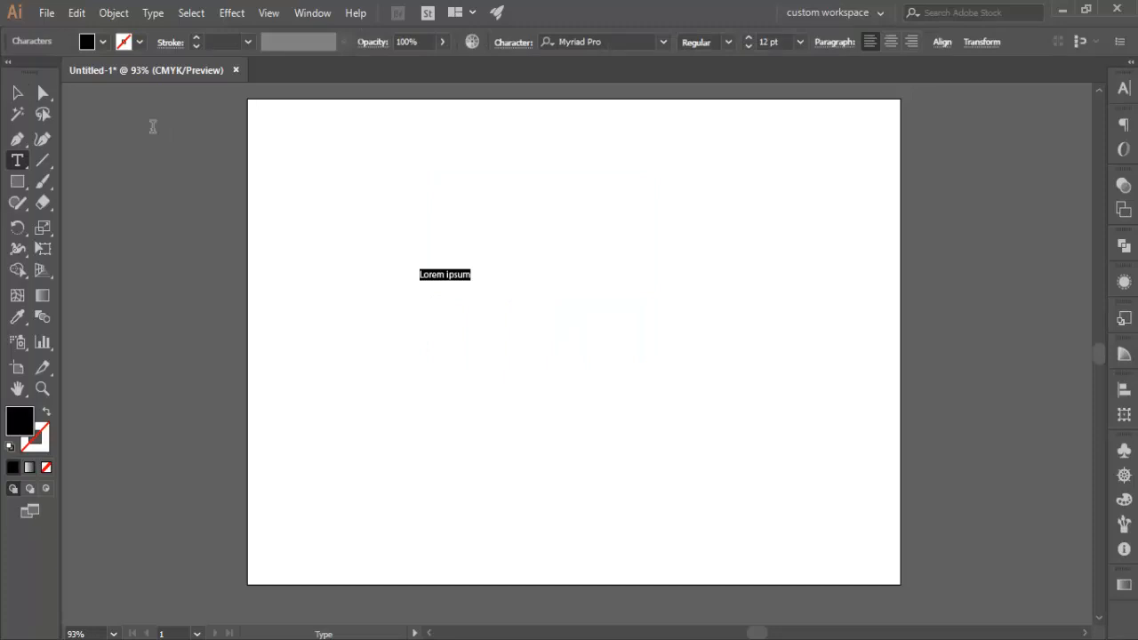
type("SAMPLE TEXT")
key("Escape")
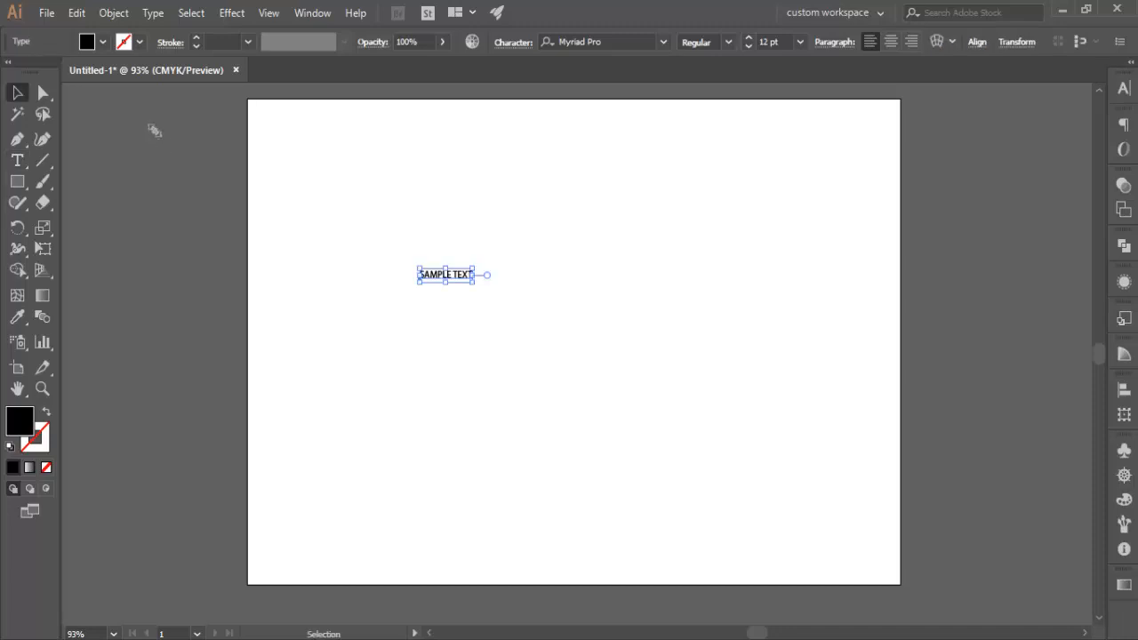
mouse_move(472, 282)
left_mouse_down()
mouse_move(585, 329)
mouse_move(703, 359)
mouse_move(725, 348)
left_mouse_up()
left_click_drag(529, 300, 529, 256)
Give the text an orange fill and dark blue 1 pt stroke, and apply 3D Extrude & Bevel with a depth of 25 pt
left_click(103, 42)
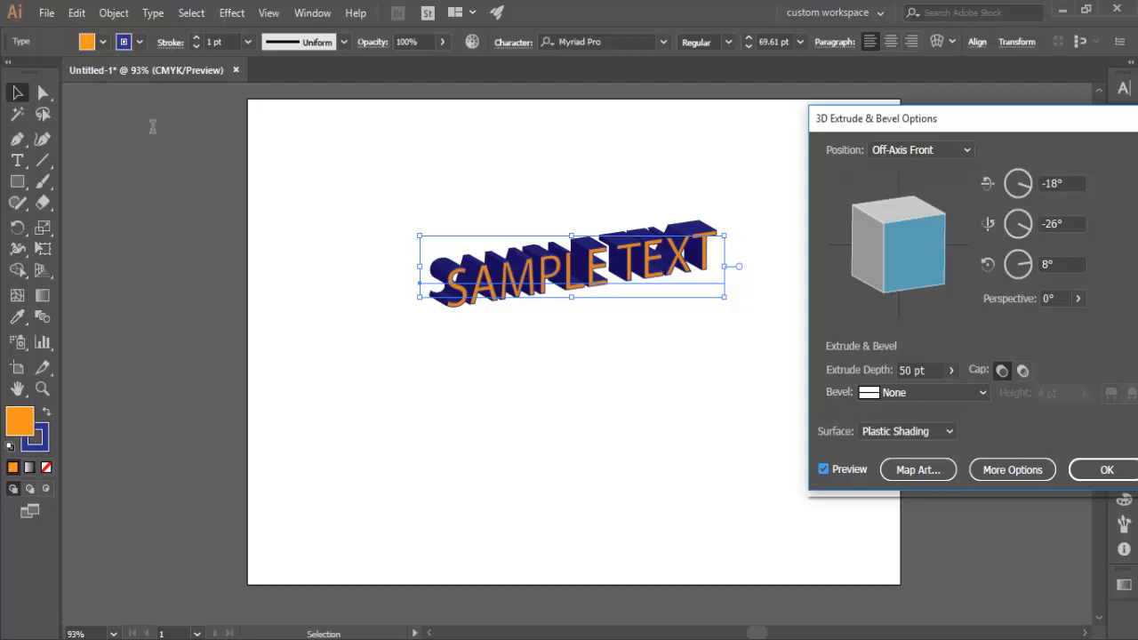
left_click(951, 371)
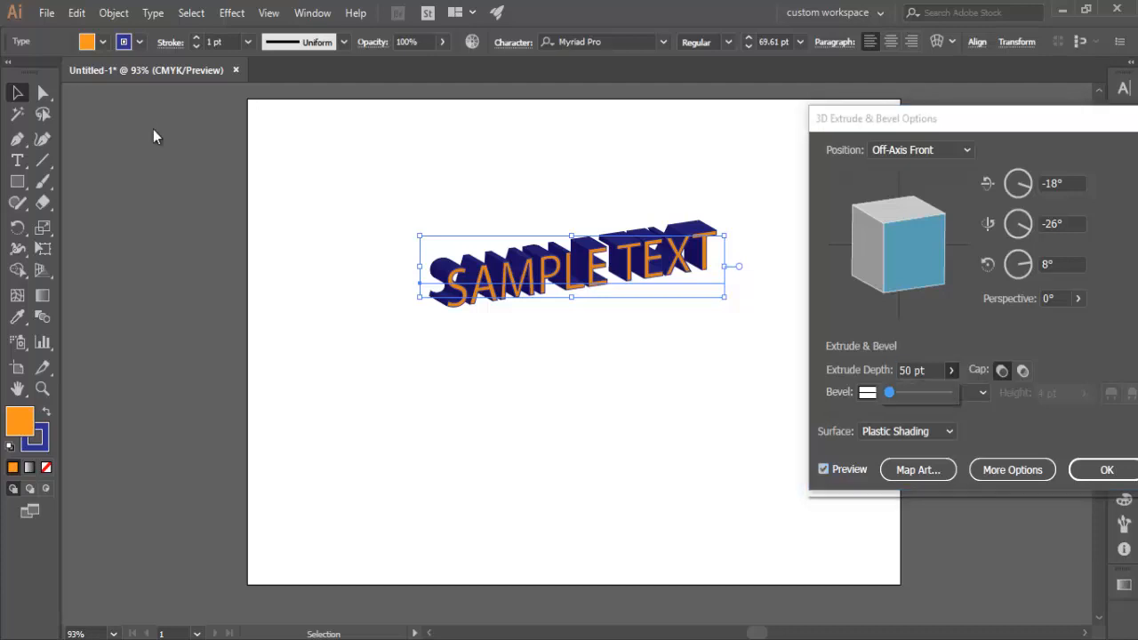
left_click(920, 370)
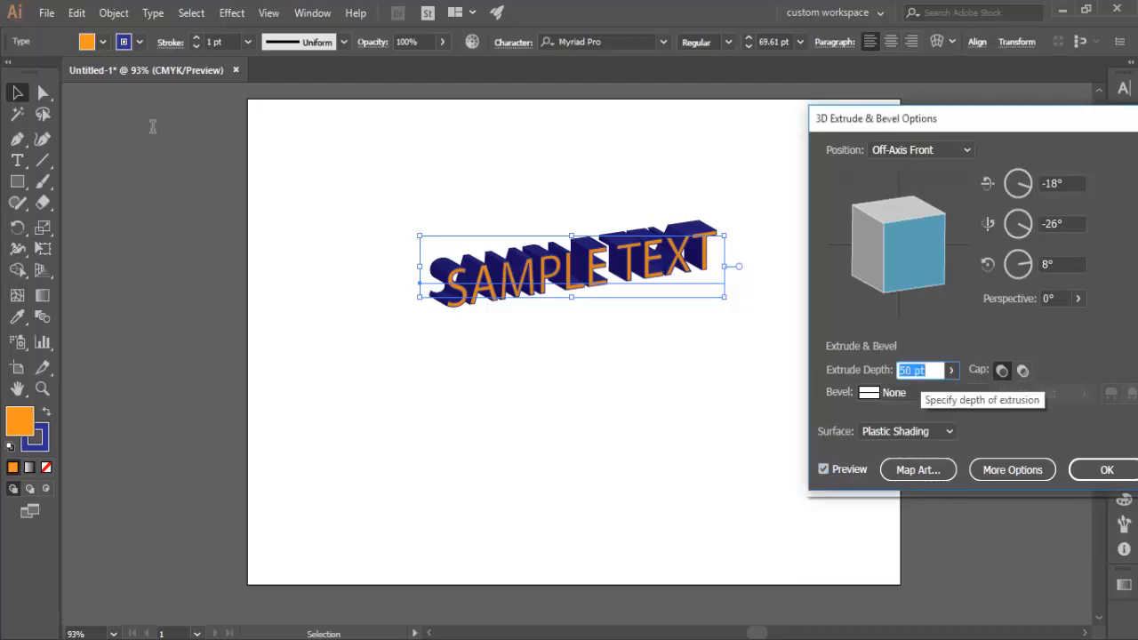
type("25")
key("Tab")
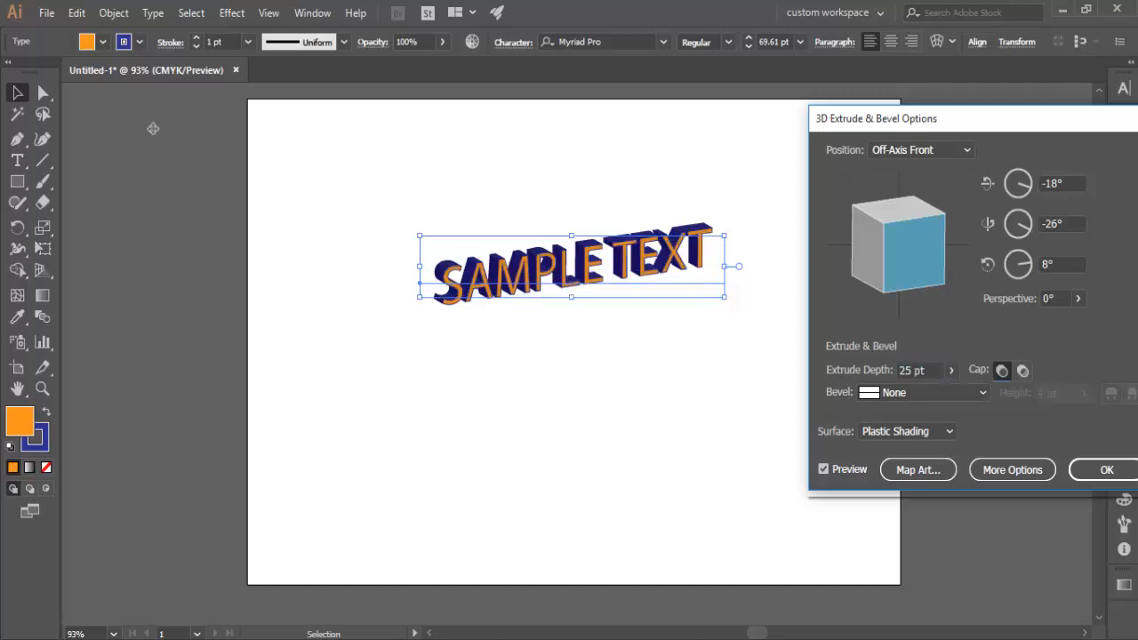
Try the Isometric Bottom position on the extruded text, settle on Isometric Top and apply the effect
left_click_drag(914, 253, 901, 250)
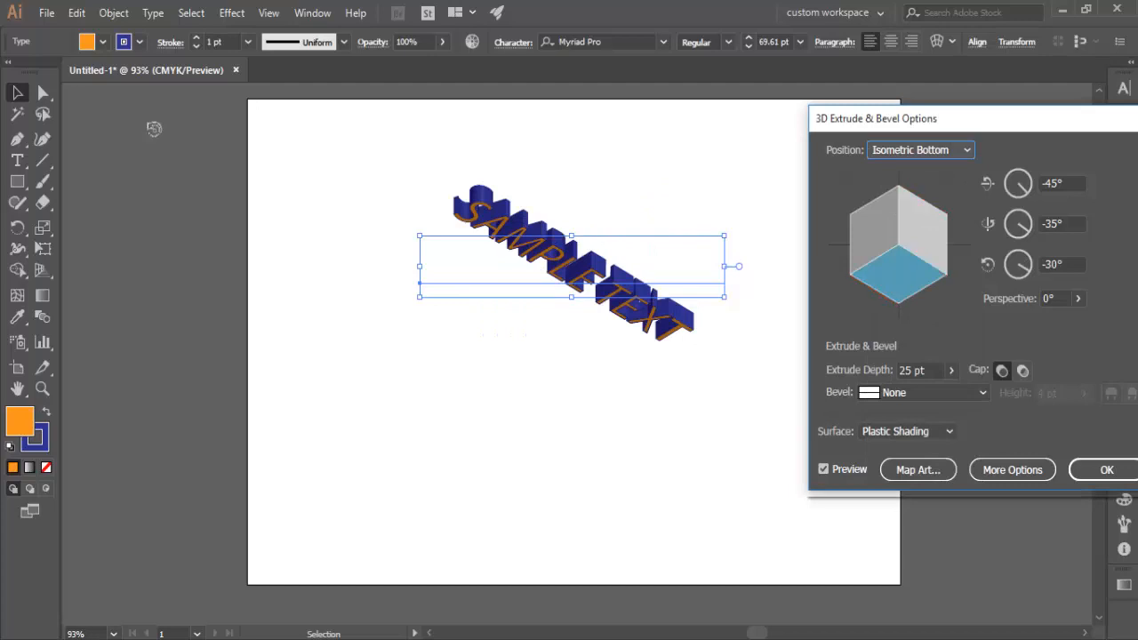
left_click(921, 150)
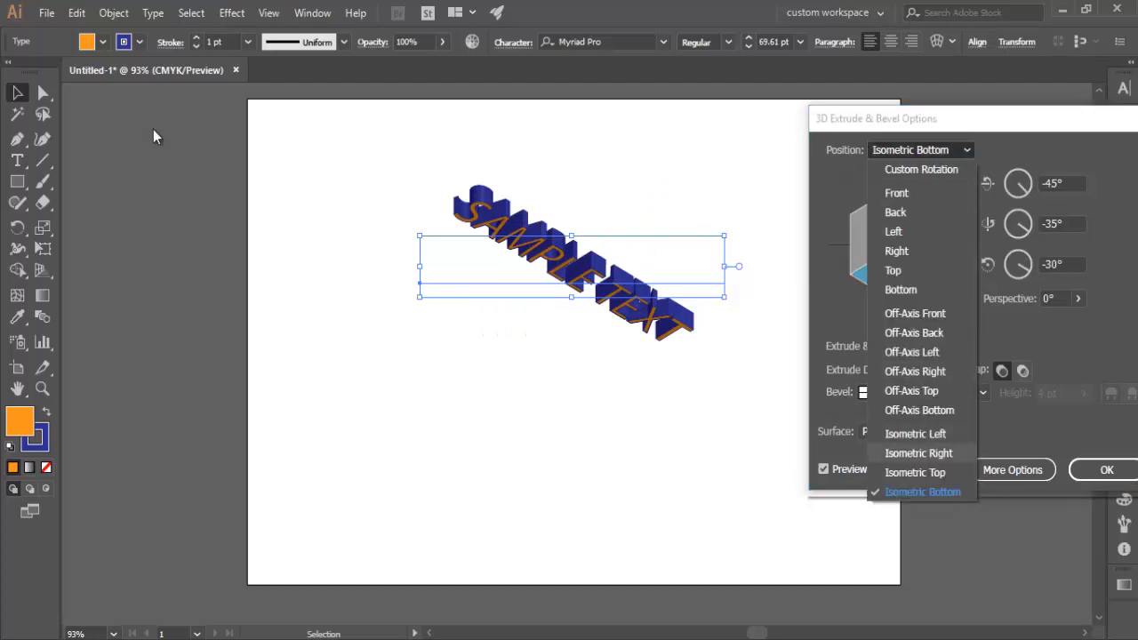
left_click(918, 472)
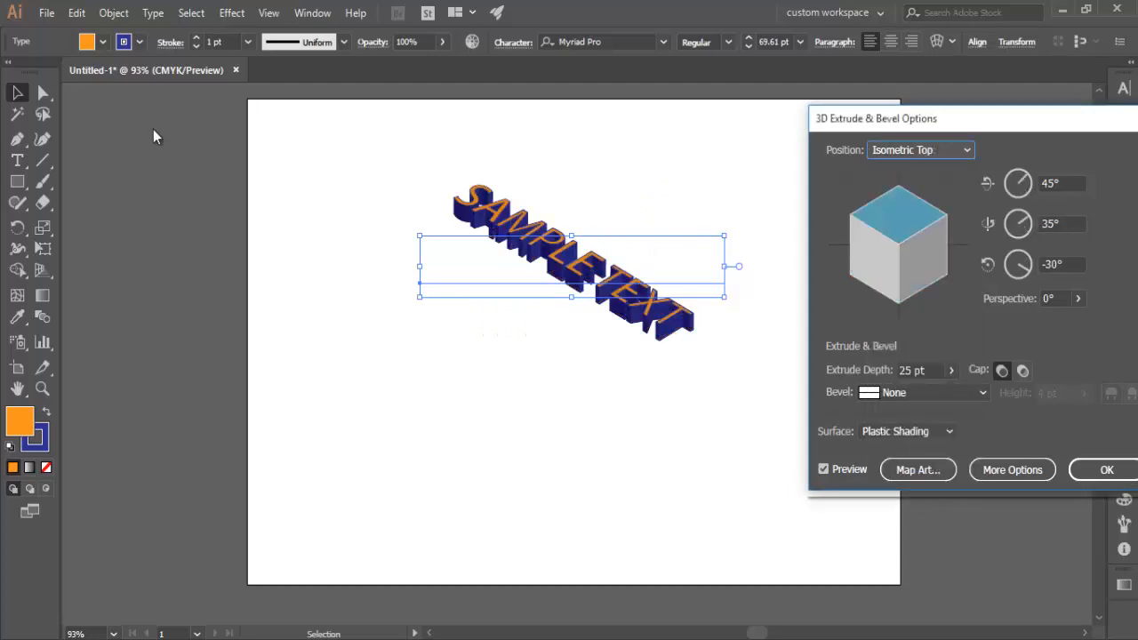
key("Return")
left_click(153, 130)
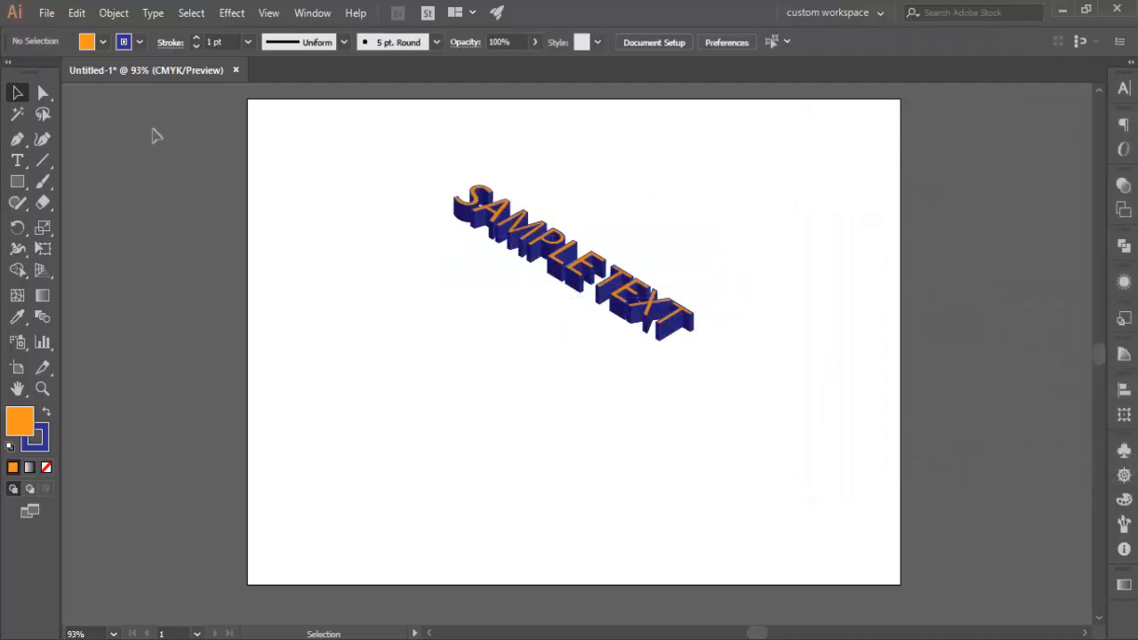
Move the extruded text around the artboard, leaving it slightly above and to the right of the centre
left_click_drag(646, 282, 780, 390)
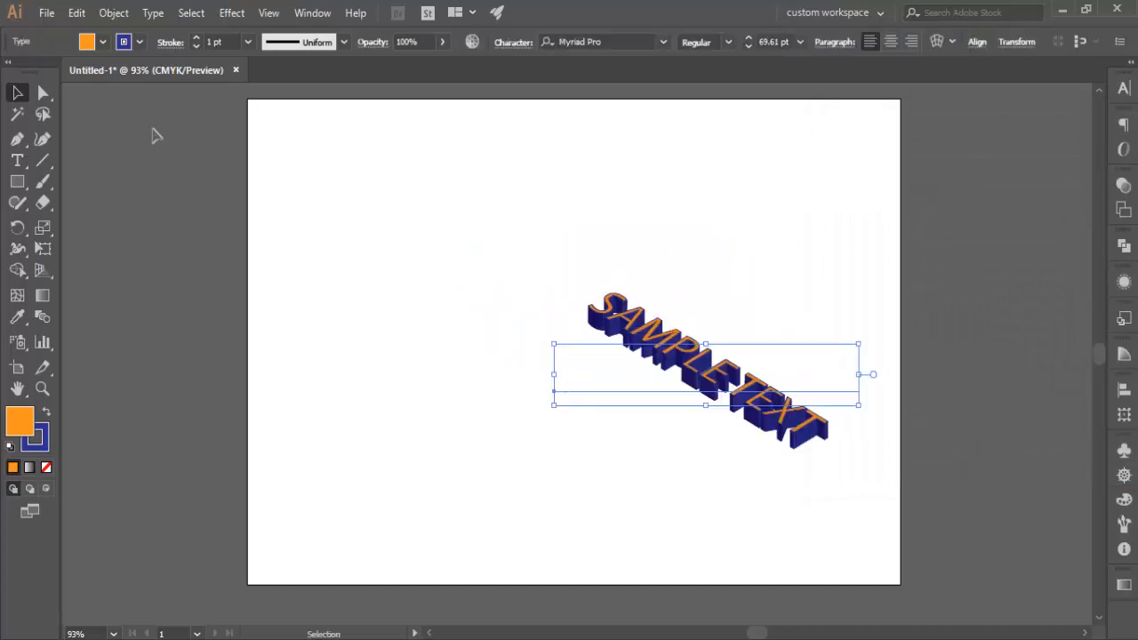
left_click(153, 130)
left_click_drag(642, 359, 572, 257)
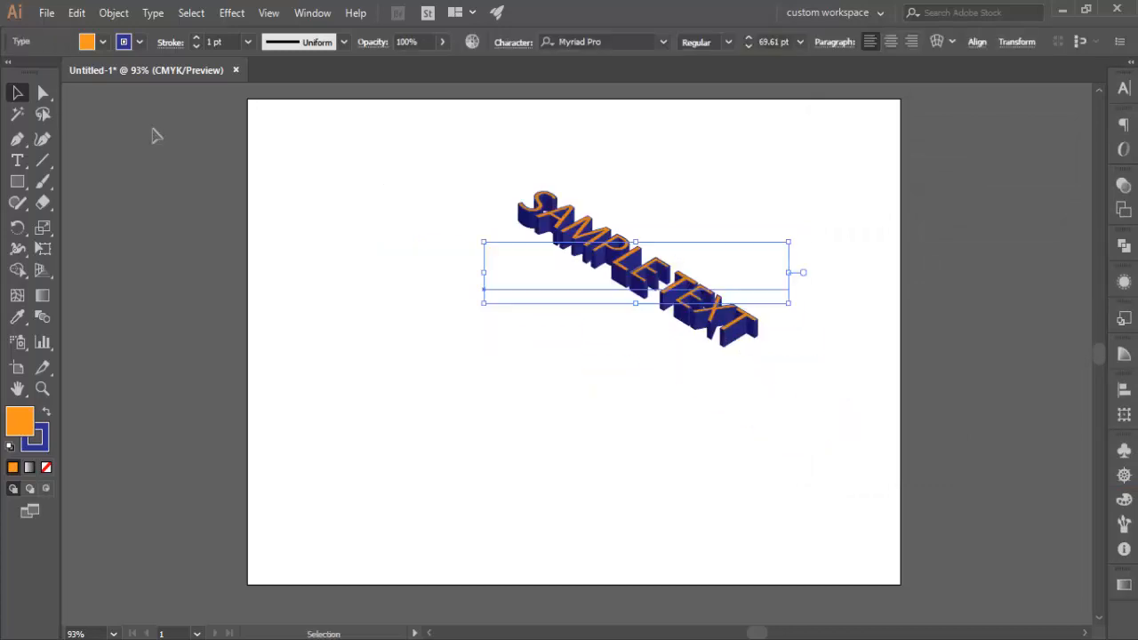
left_click(153, 130)
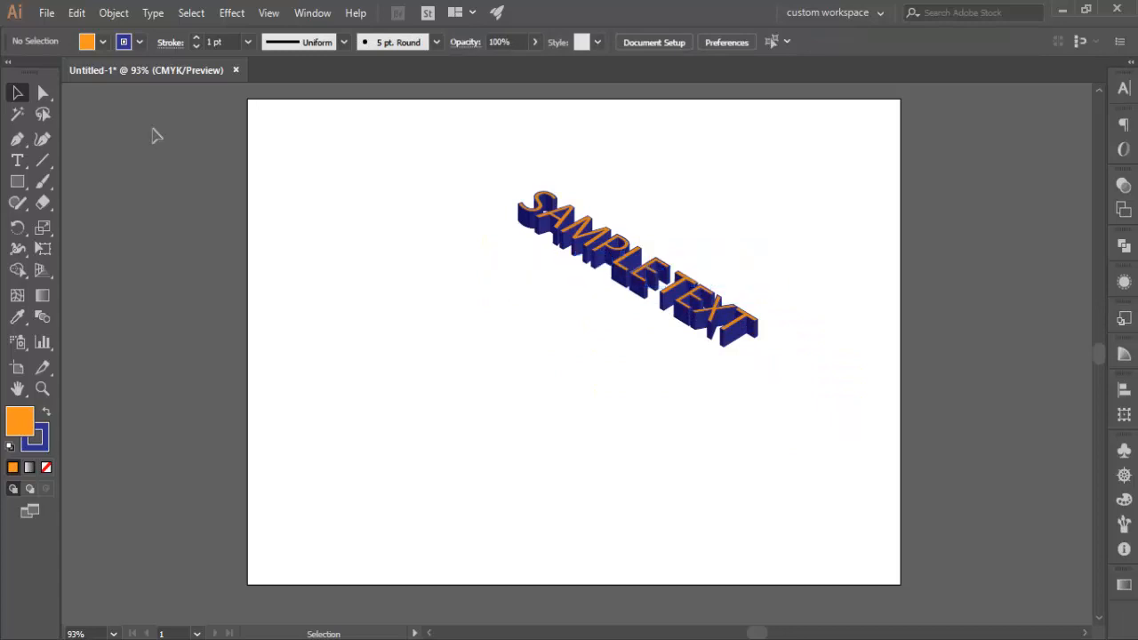
Recolour the extruded text with a light blue fill and an orange stroke
key("ctrl+a")
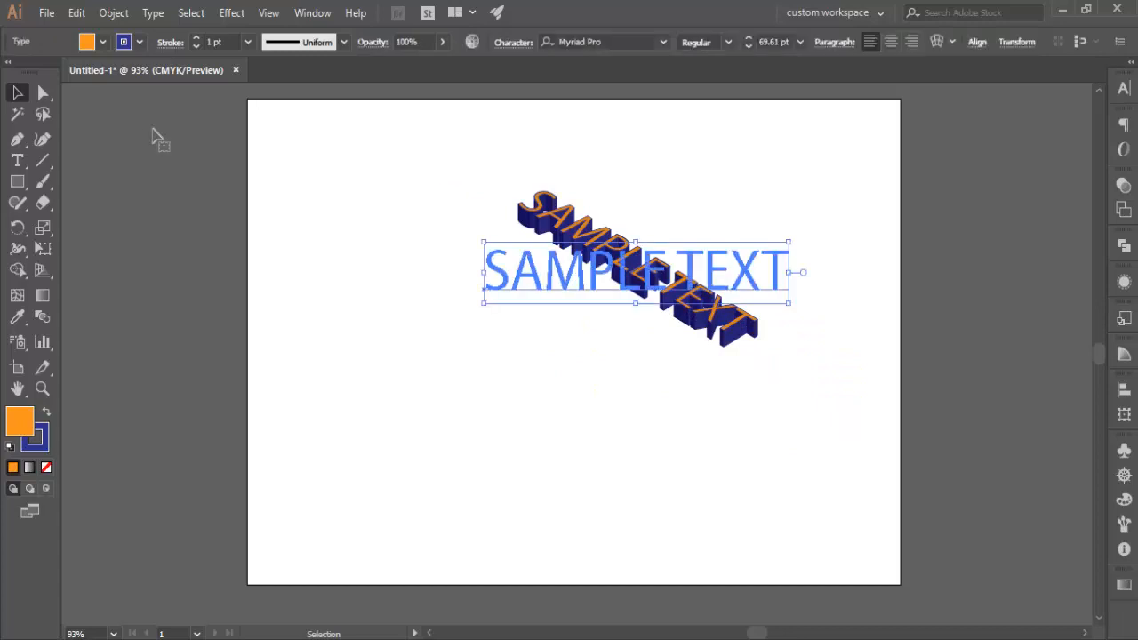
left_click(102, 41)
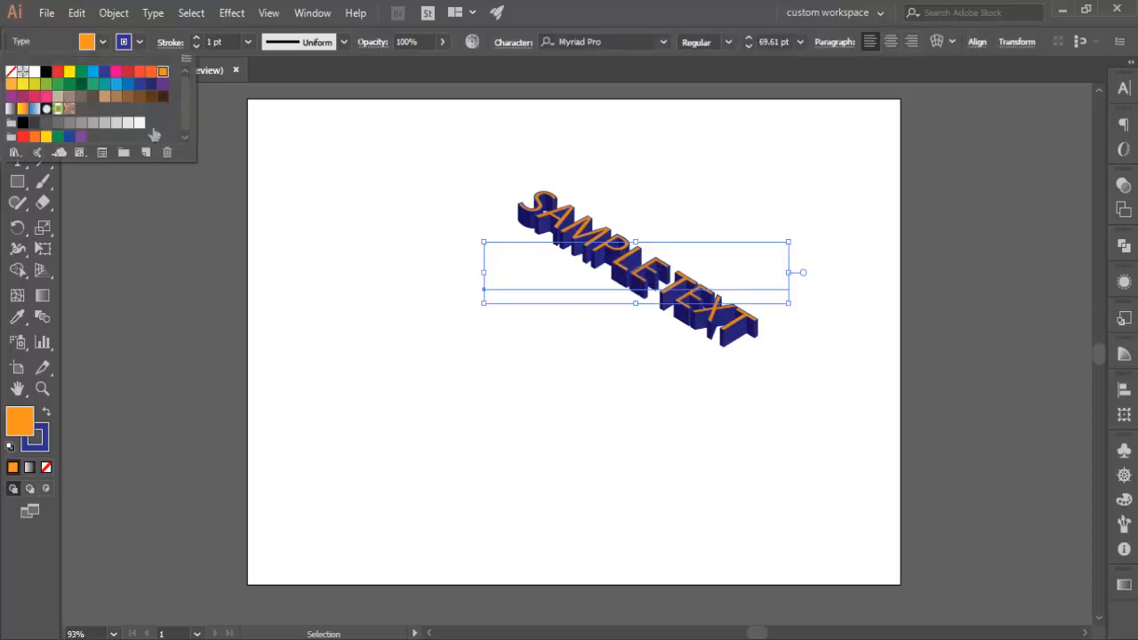
left_click(92, 71)
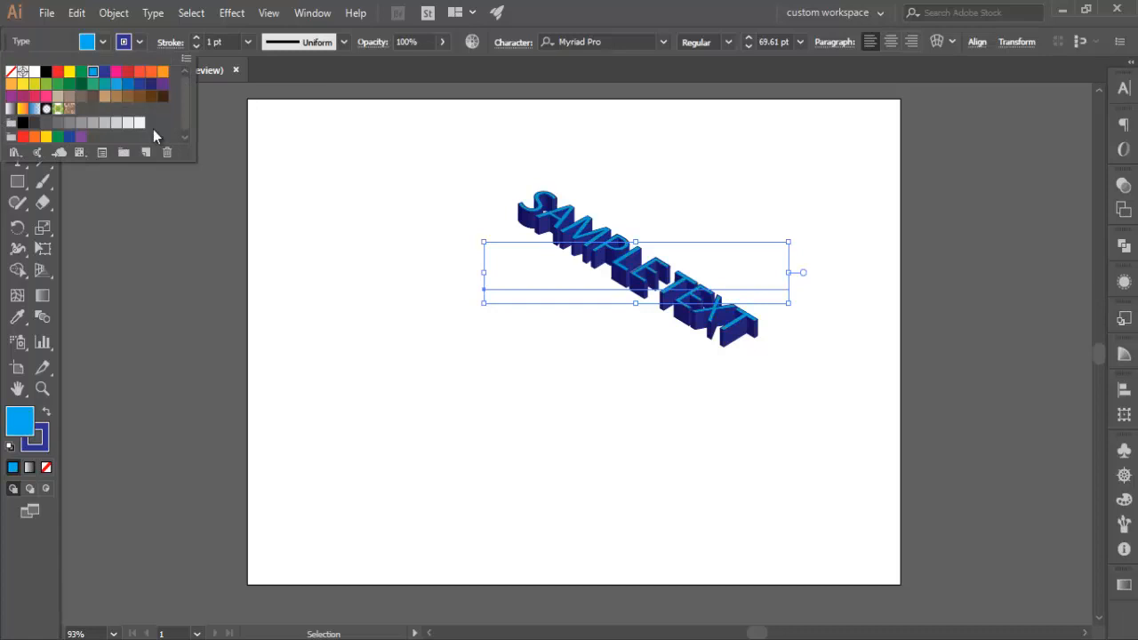
left_click(140, 42)
left_click(140, 42)
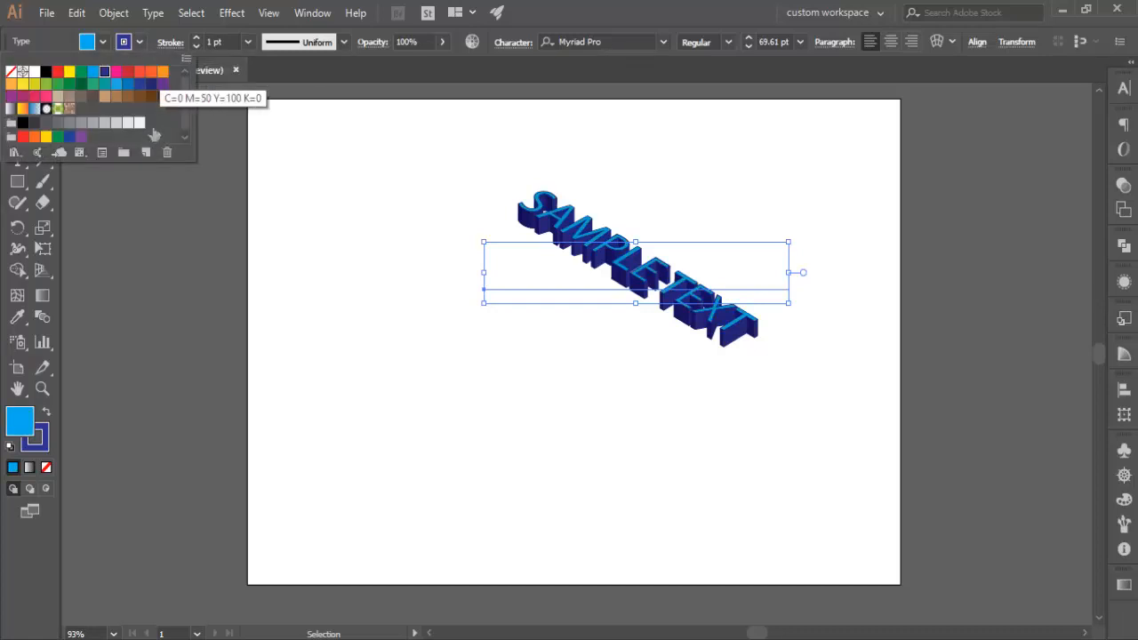
left_click(163, 71)
key("Escape")
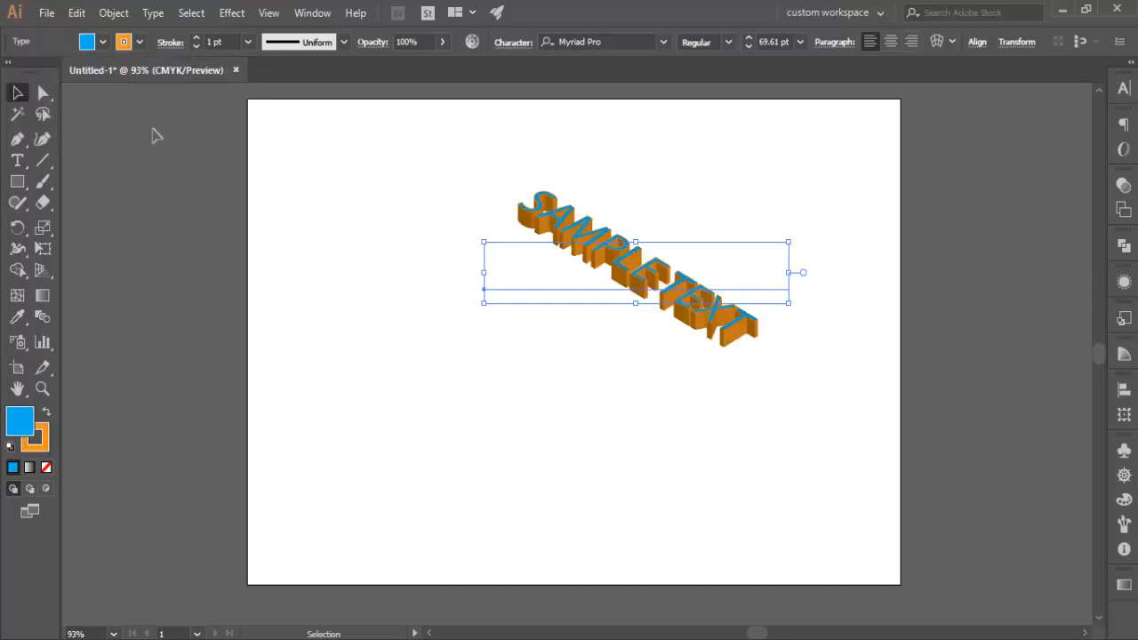
Try a 7 pt stroke weight on the extruded text and return it to 1 pt
left_click(157, 135)
left_click(634, 268)
left_click(248, 42)
left_click(267, 234)
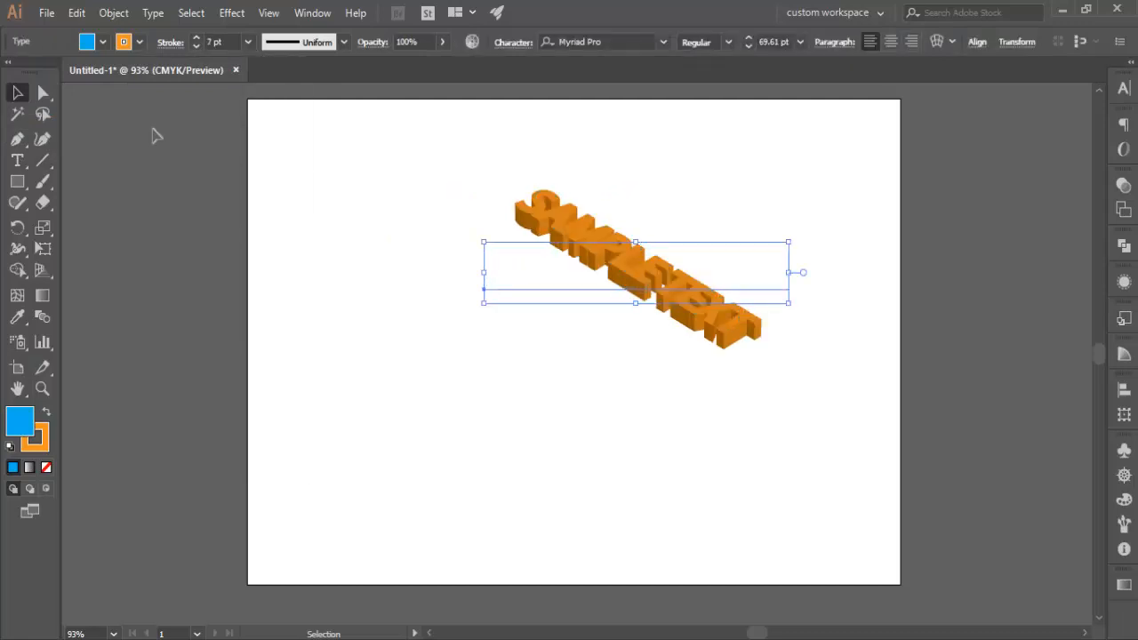
left_click(248, 42)
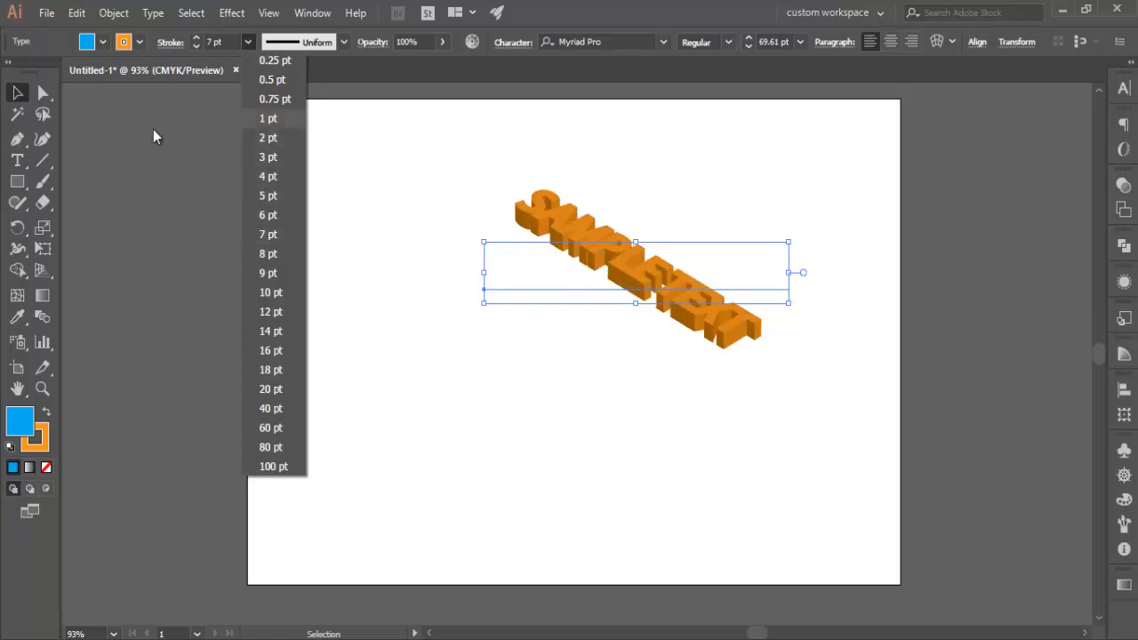
left_click(268, 118)
Set the stroke weight of the extruded text to 0.5 pt
left_click(248, 42)
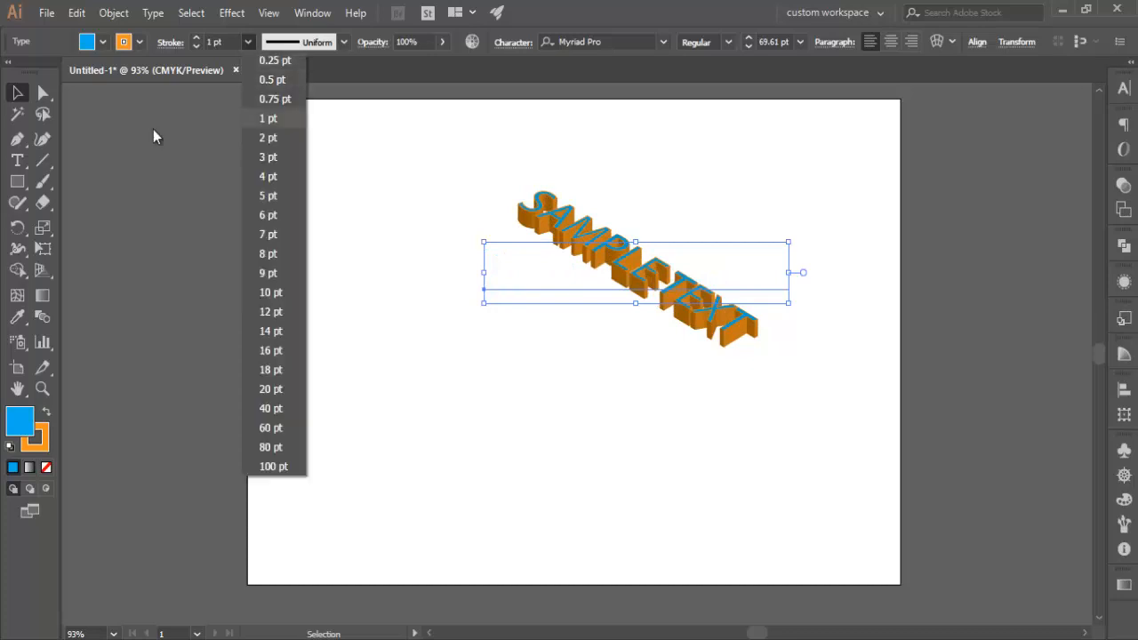
left_click(268, 80)
left_click(155, 135)
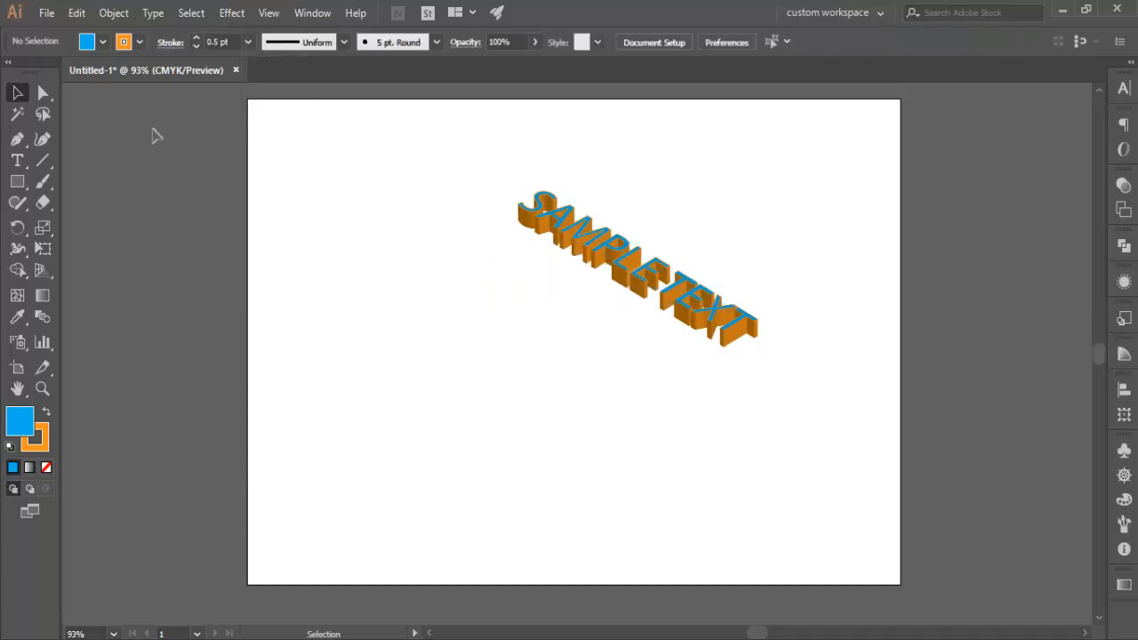
Delete the extruded SAMPLE TEXT to clear the artboard
left_click_drag(449, 162, 782, 388)
left_click(156, 136)
key("ctrl+f")
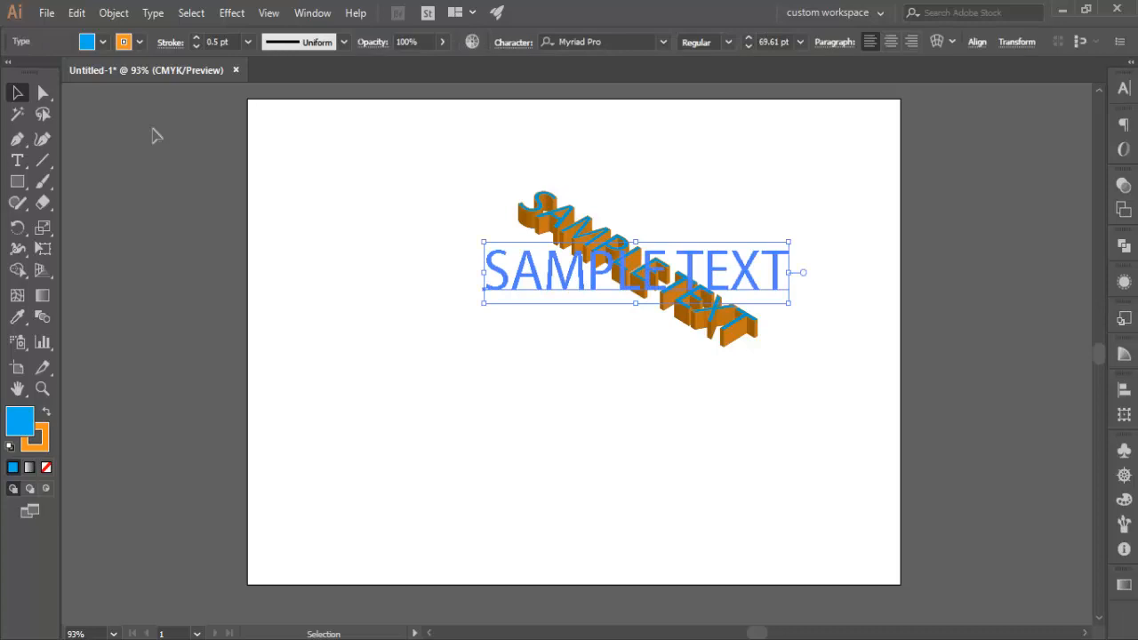
key("ctrl+a")
key("Delete")
left_click(231, 13)
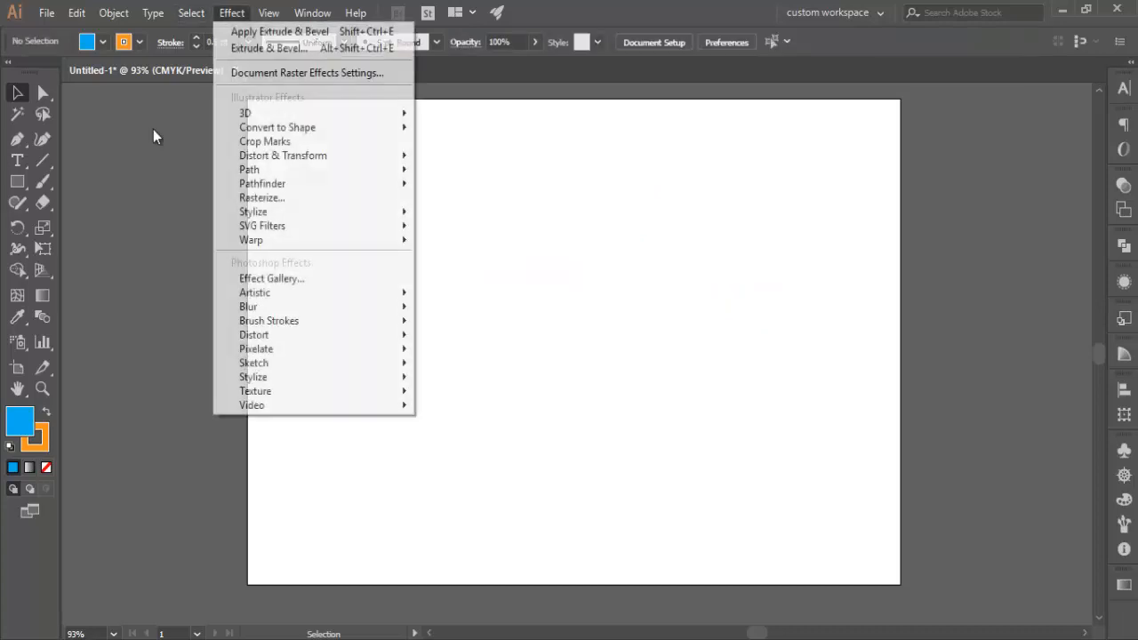
mouse_move(258, 113)
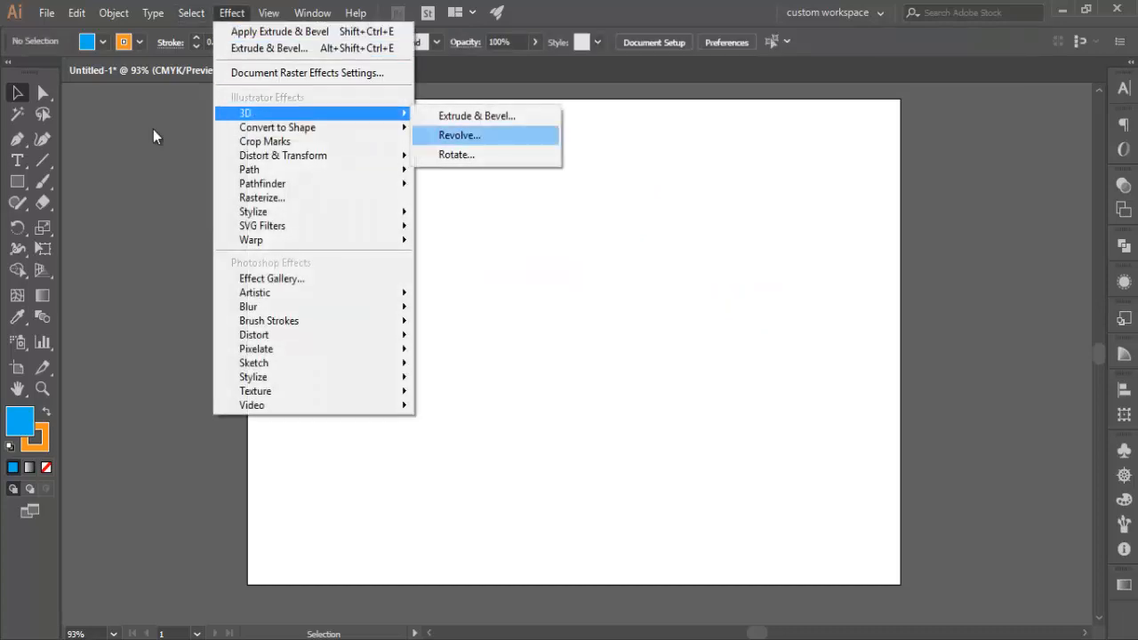
left_click(153, 130)
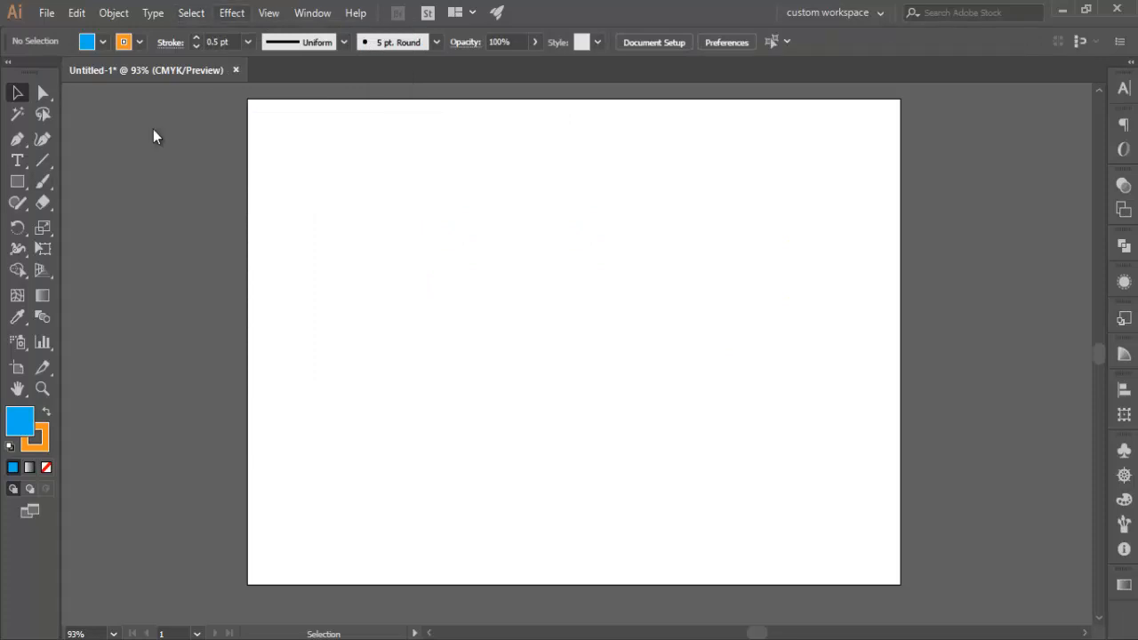
left_click(231, 13)
mouse_move(258, 113)
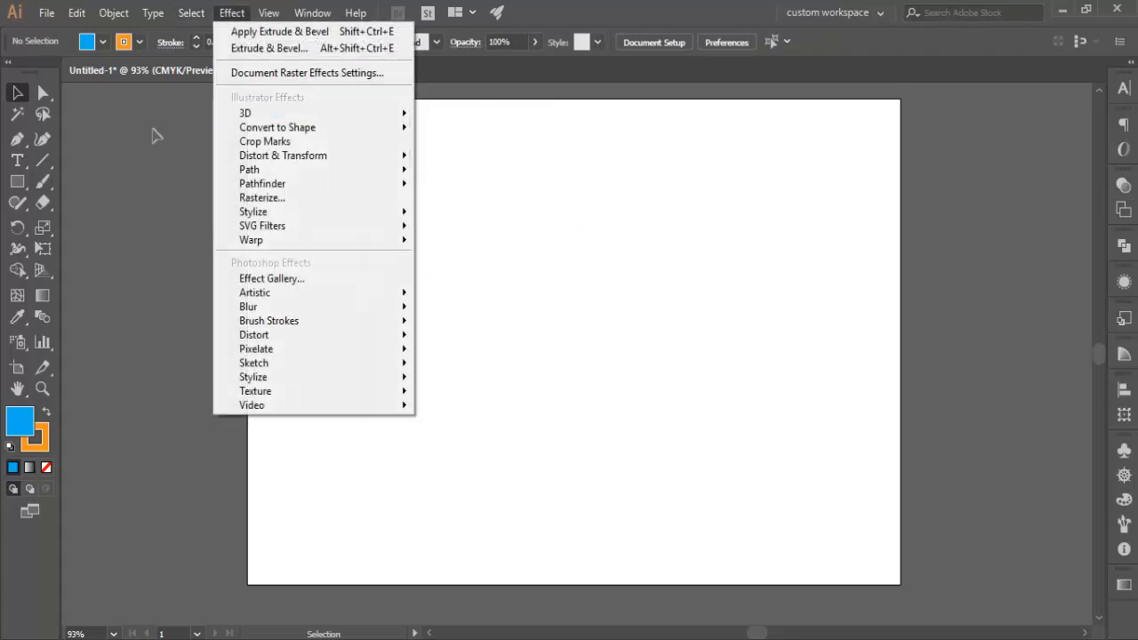
left_click(154, 135)
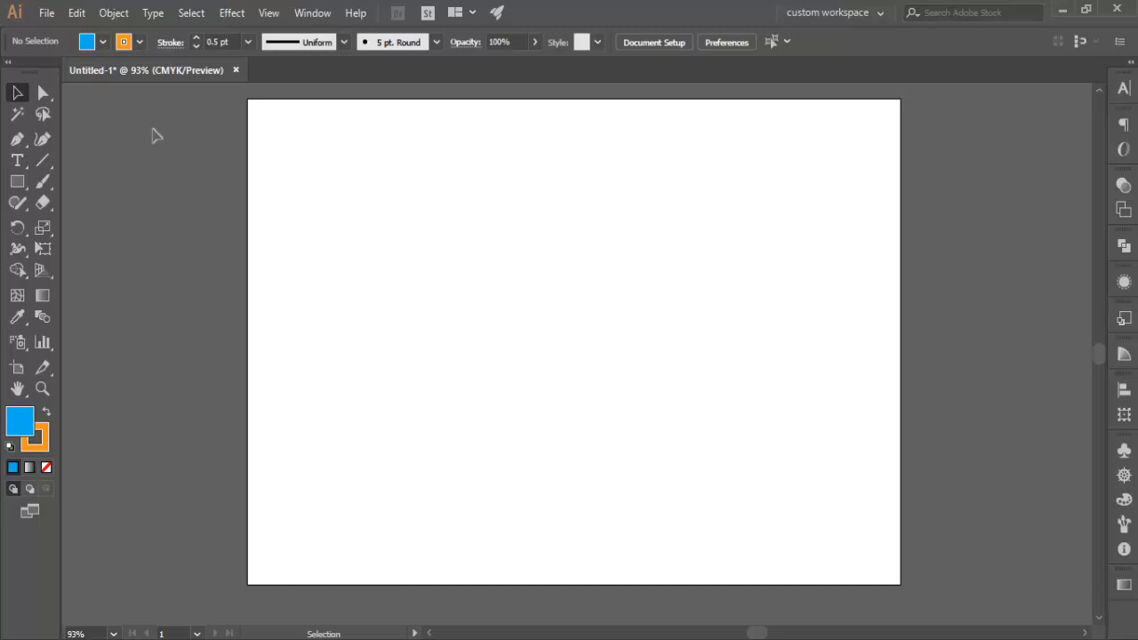
left_click(232, 14)
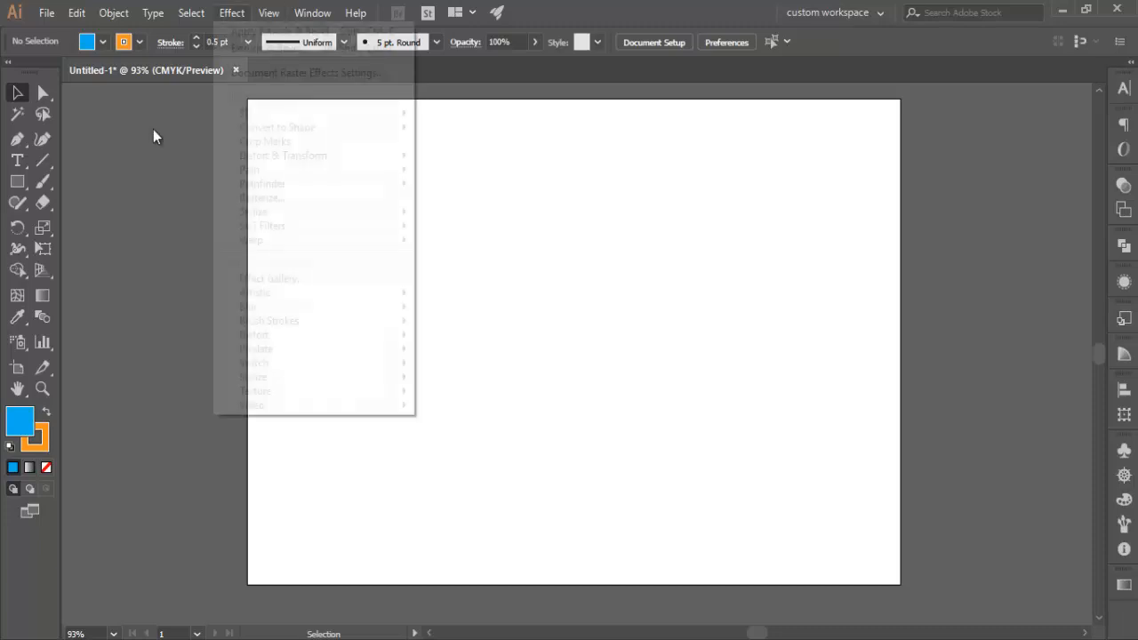
mouse_move(245, 114)
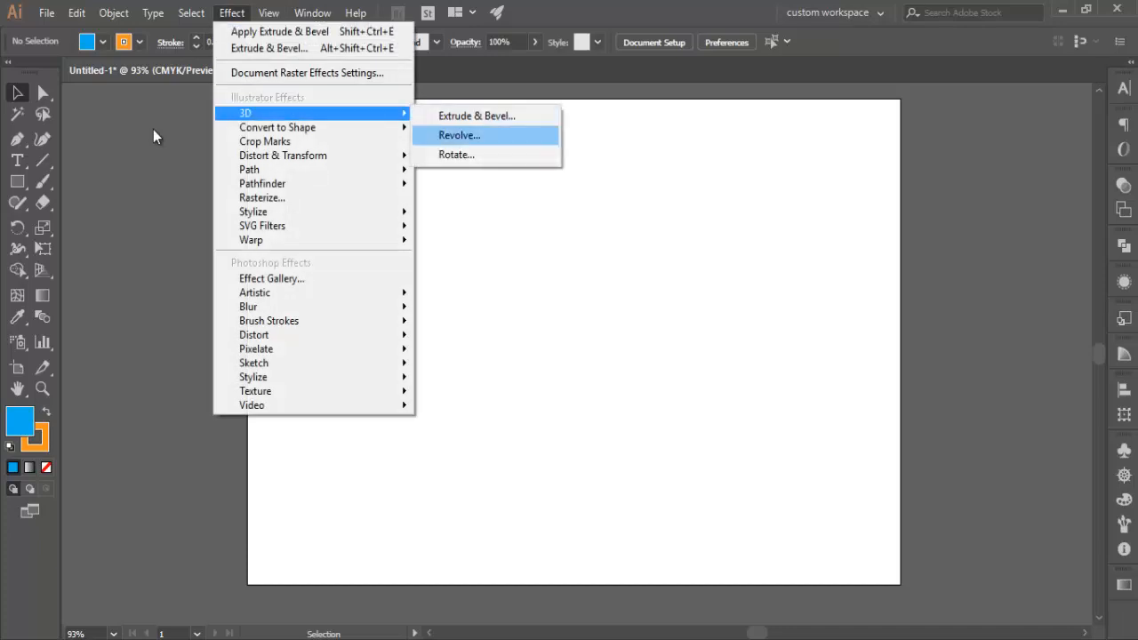
left_click(154, 135)
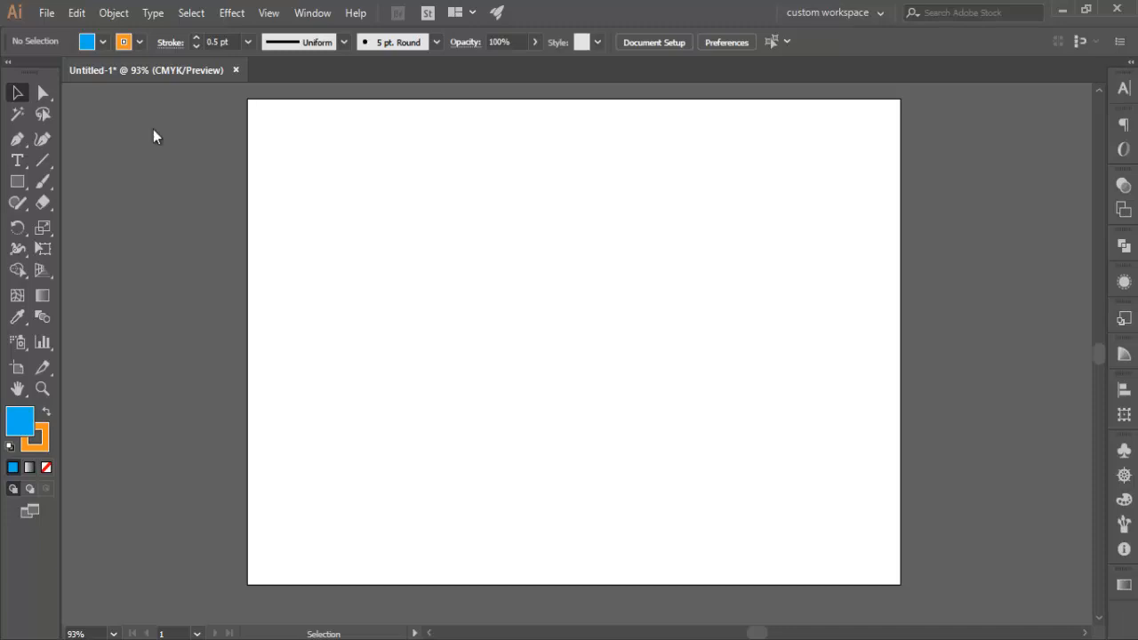
key("alt+c")
key("Down")
key("Down")
key("Down")
key("Down")
key("Down")
key("Up")
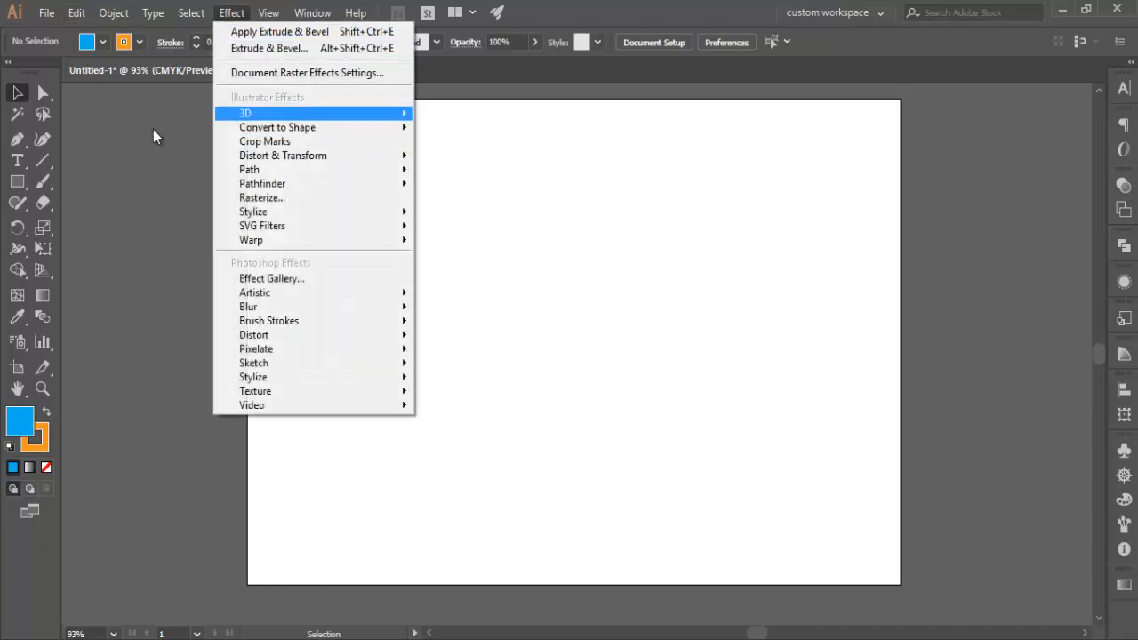
key("Right")
key("Escape")
key("Escape")
key("Escape")
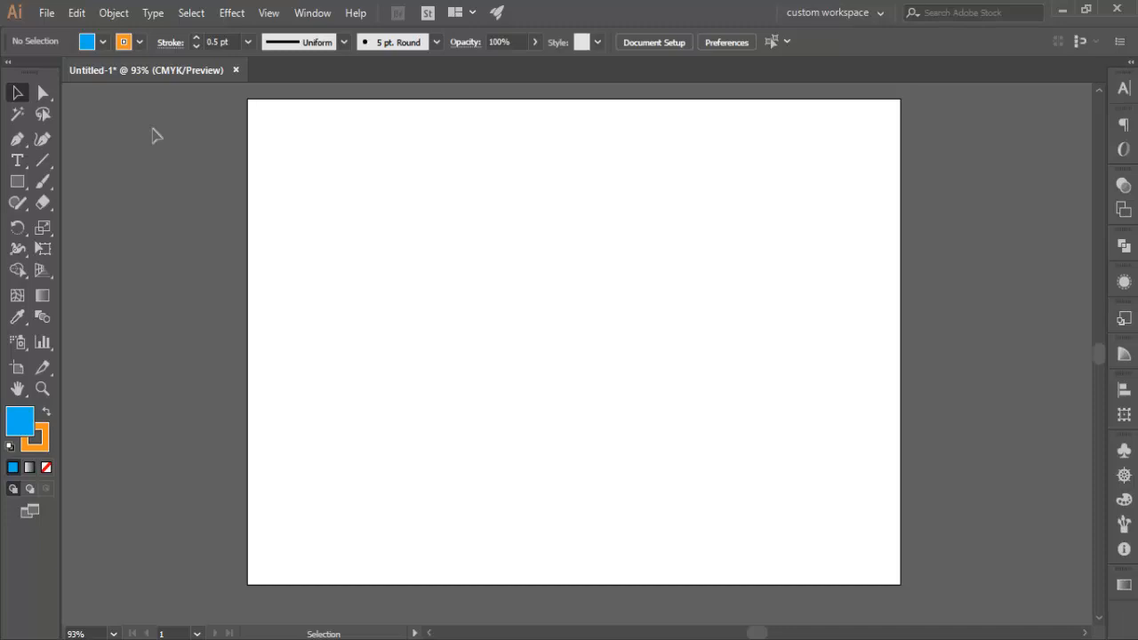
Draw an open S-shaped vase profile with four anchor points near the artboard's centre using the Pen tool
key("p")
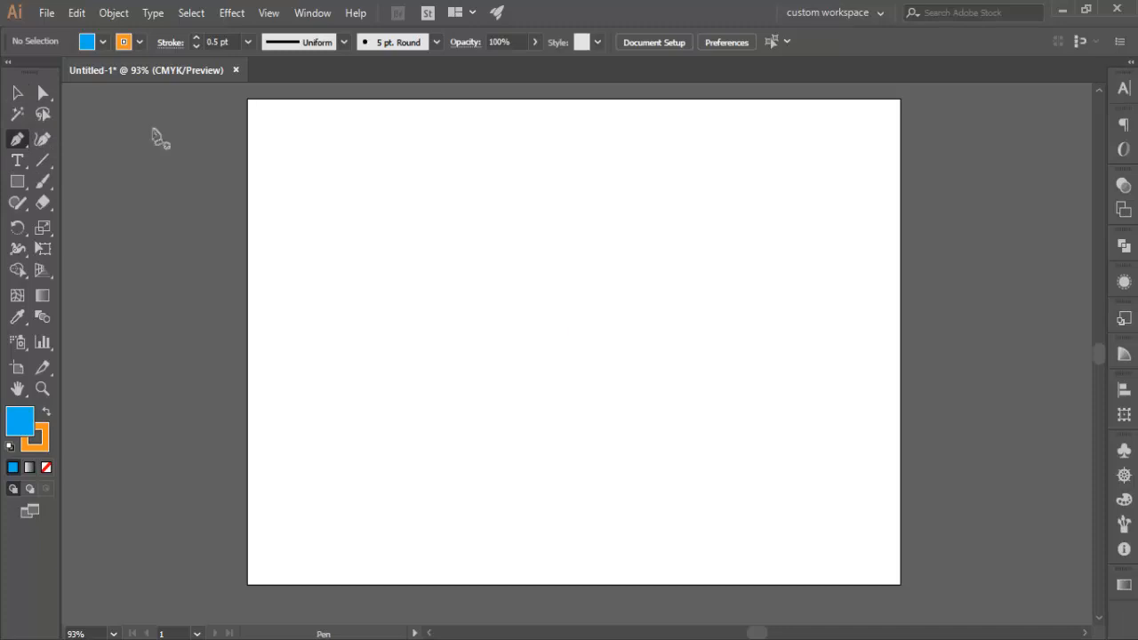
left_click(584, 154)
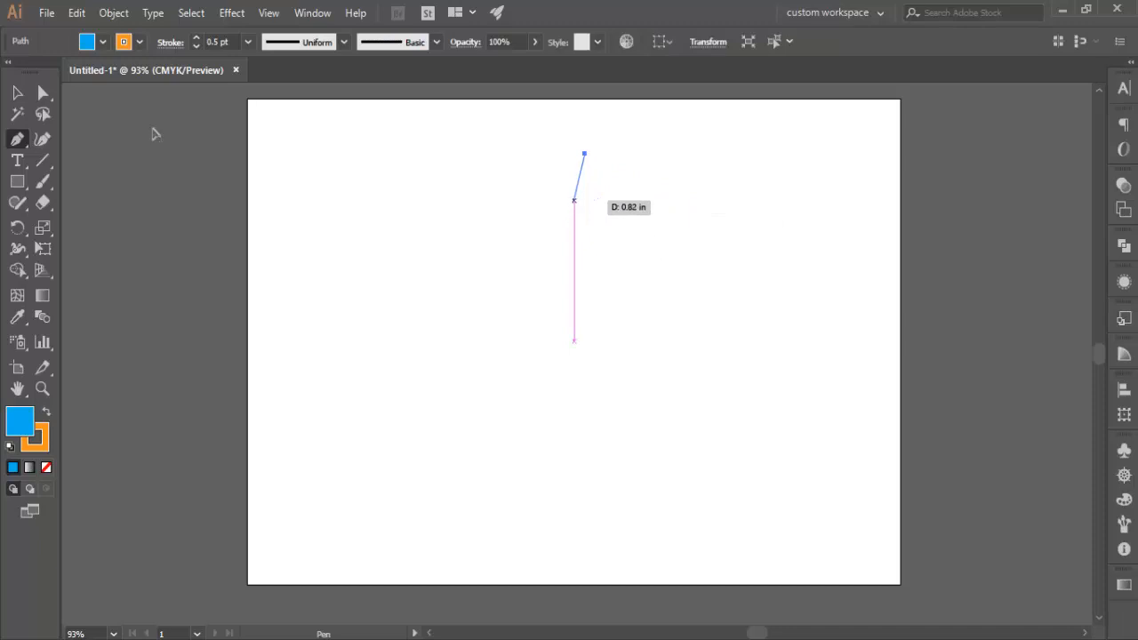
left_click_drag(573, 200, 579, 230)
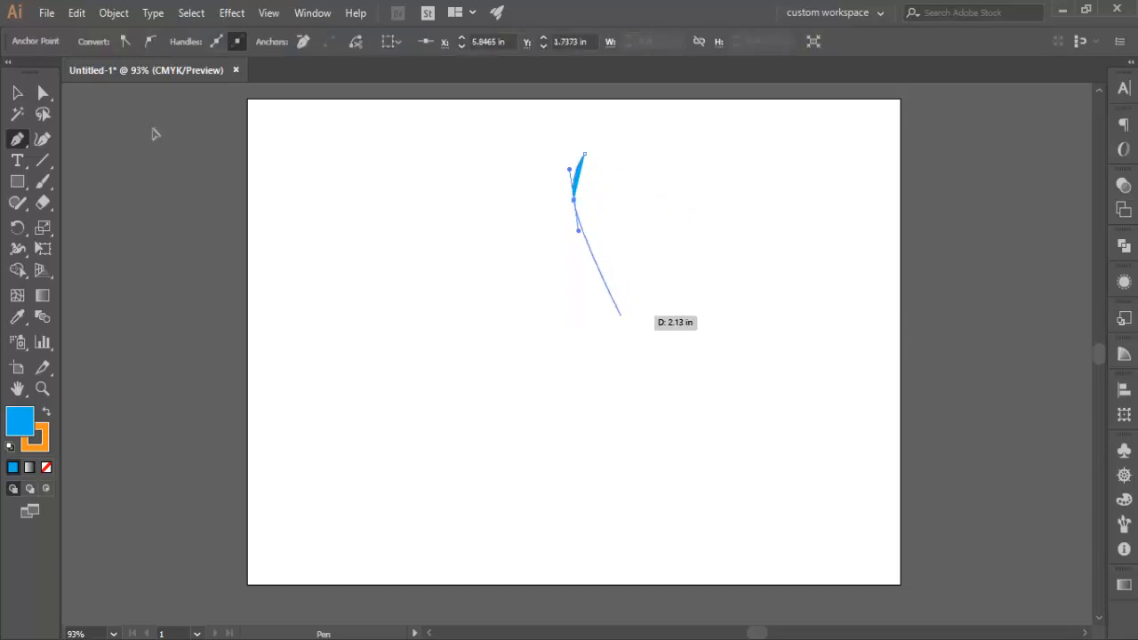
left_click_drag(620, 314, 591, 368)
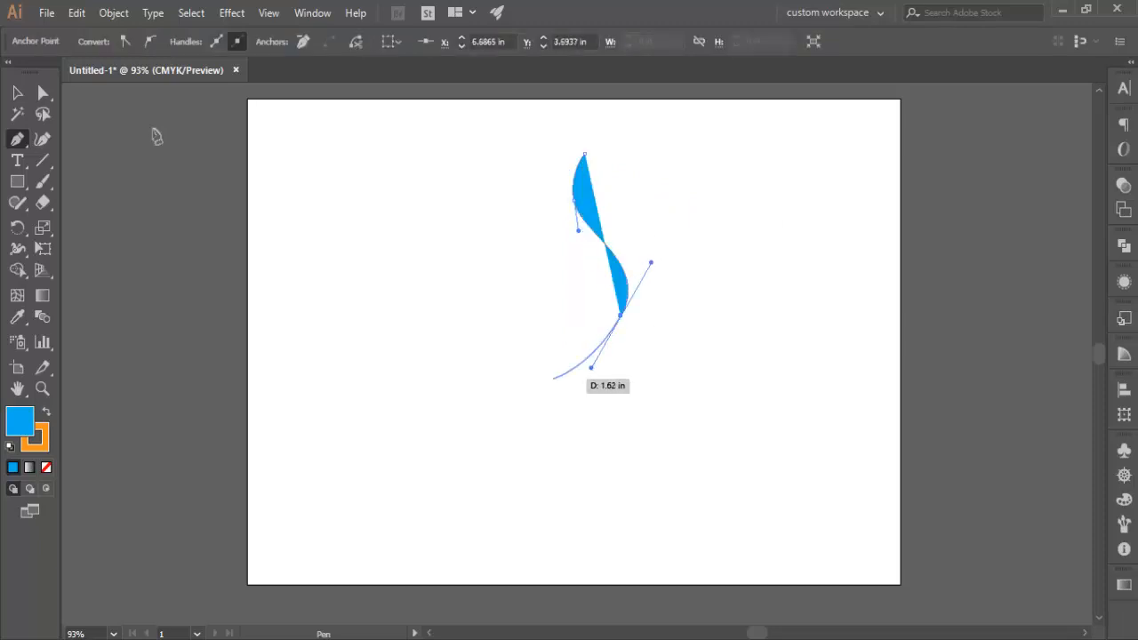
left_click(569, 371)
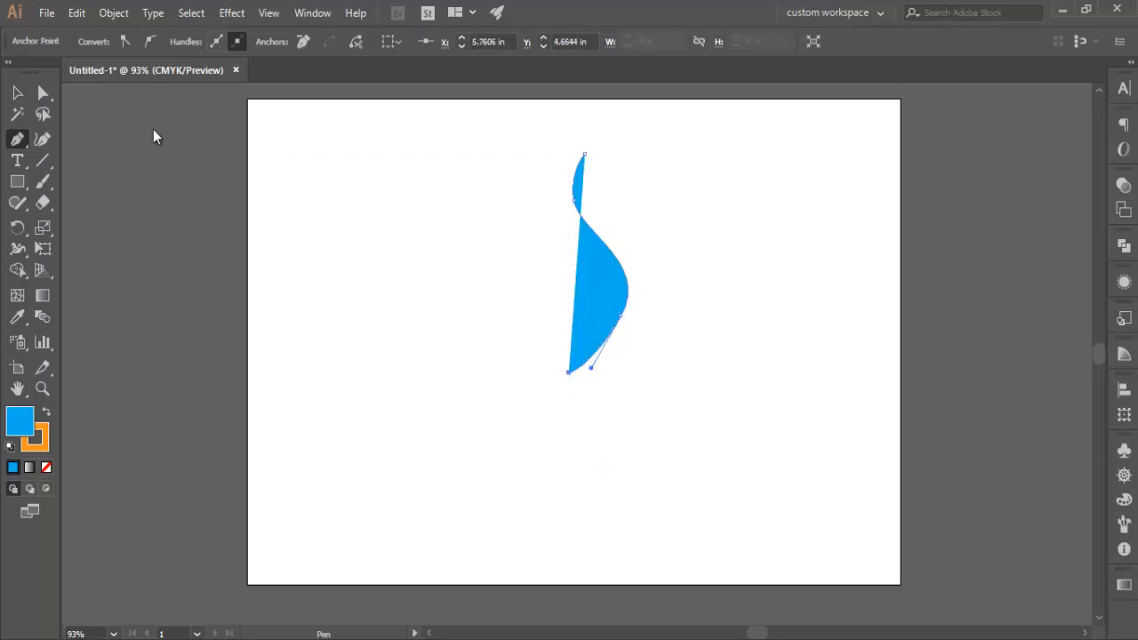
key("v")
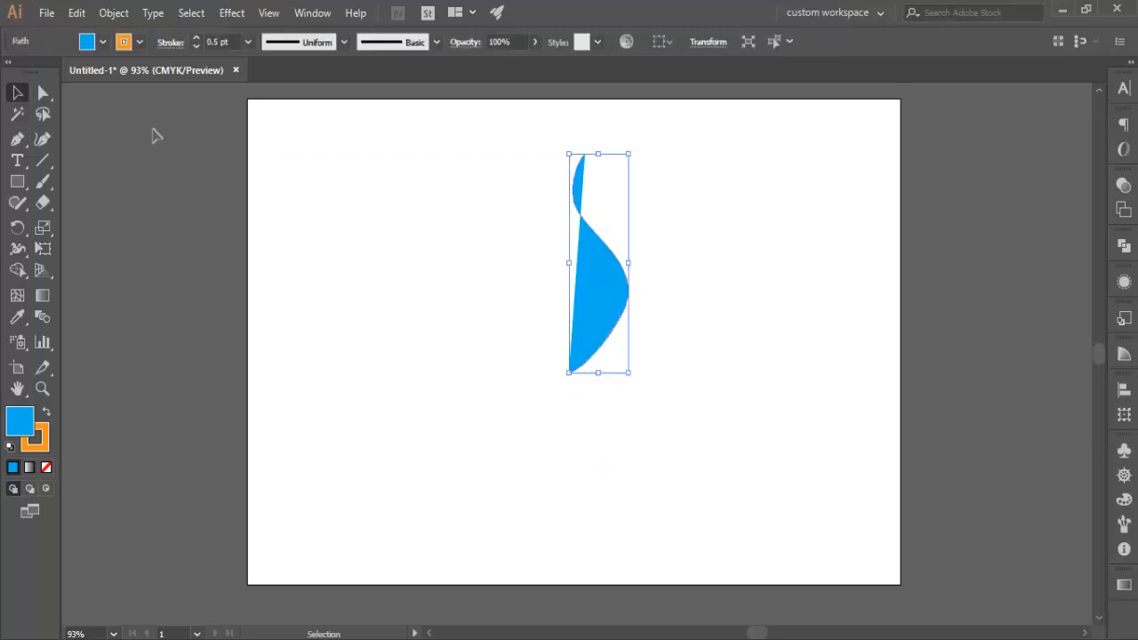
Remove the fill from the S-shaped path, keeping its orange stroke, and deselect it
left_click(103, 42)
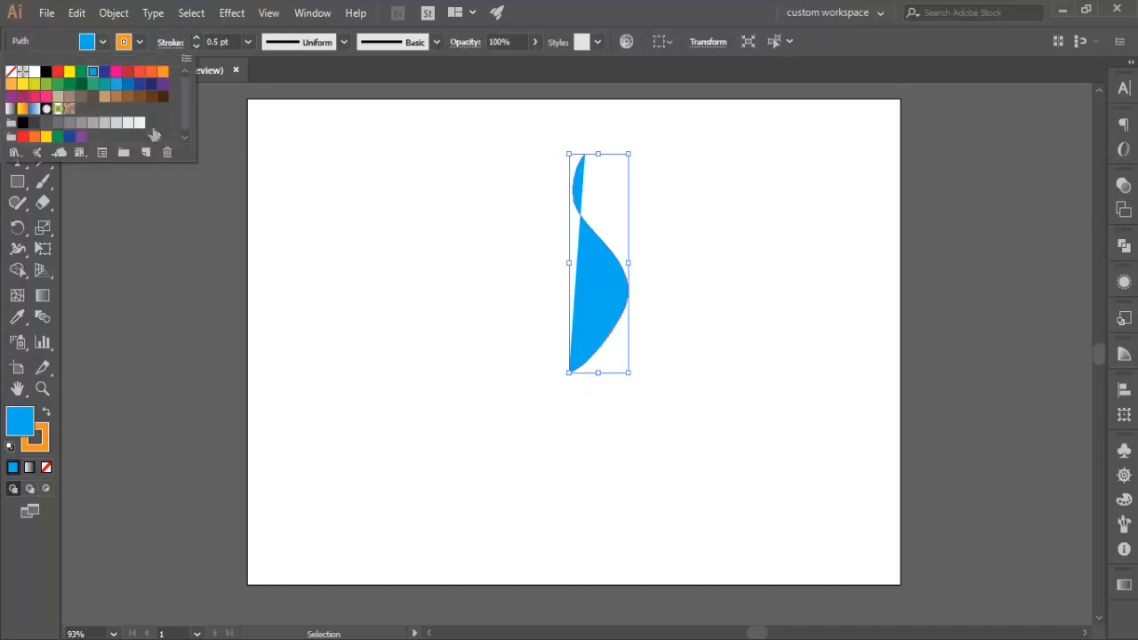
key("slash")
key("Escape")
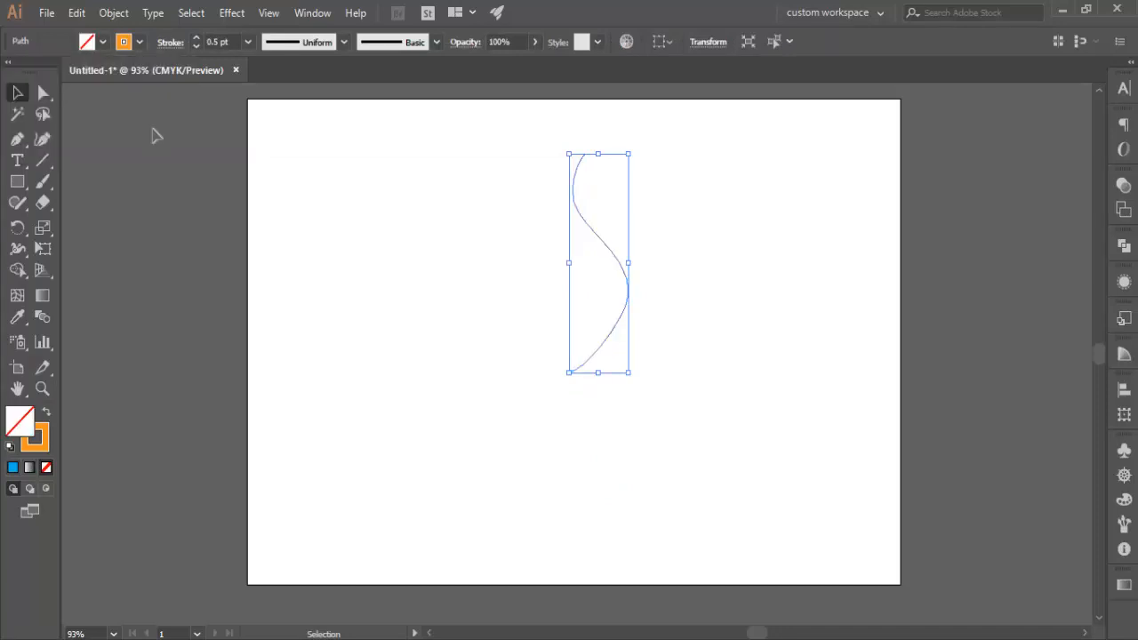
left_click(156, 136)
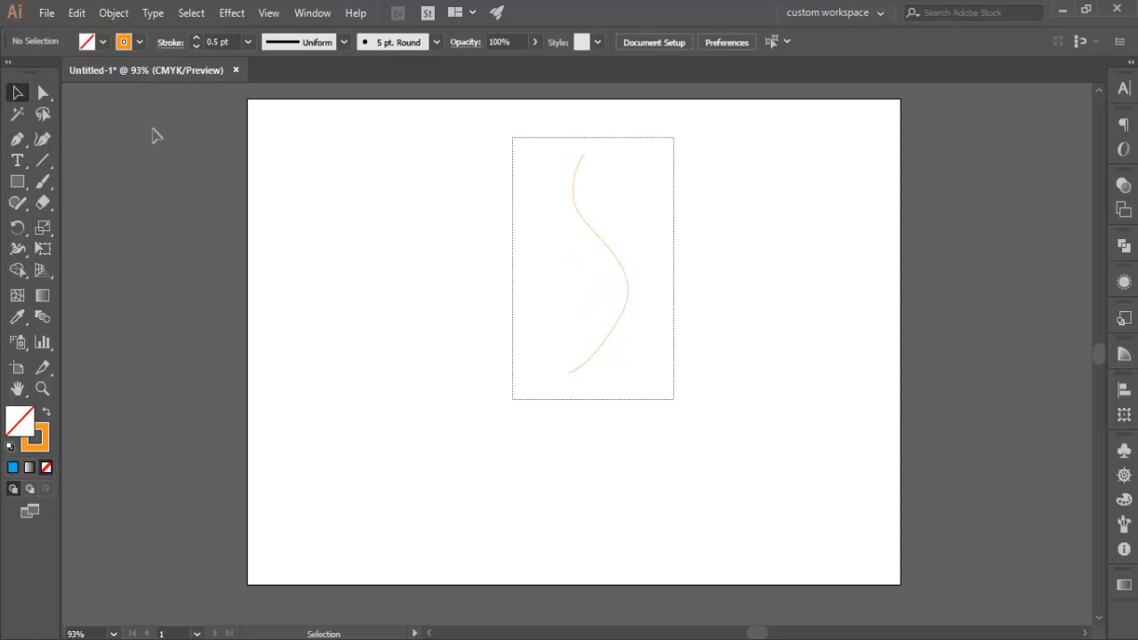
Apply the 3D Revolve effect to the S-shaped path, 360° from its left edge, with the preview on
key("ctrl+a")
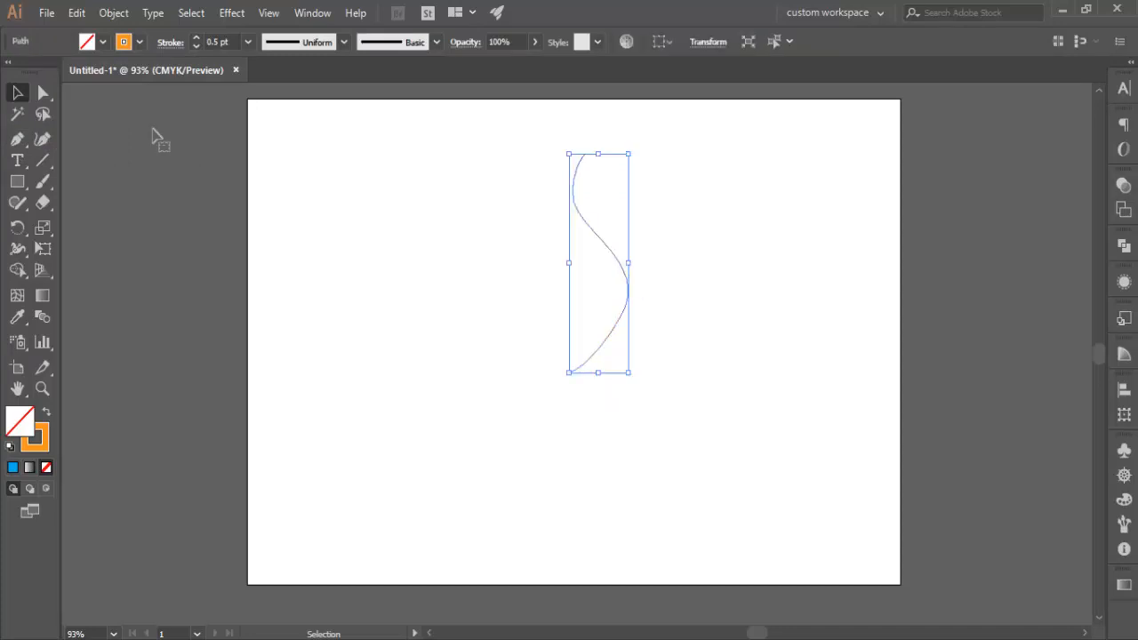
key("alt+c")
key("Down")
key("Down")
key("Down")
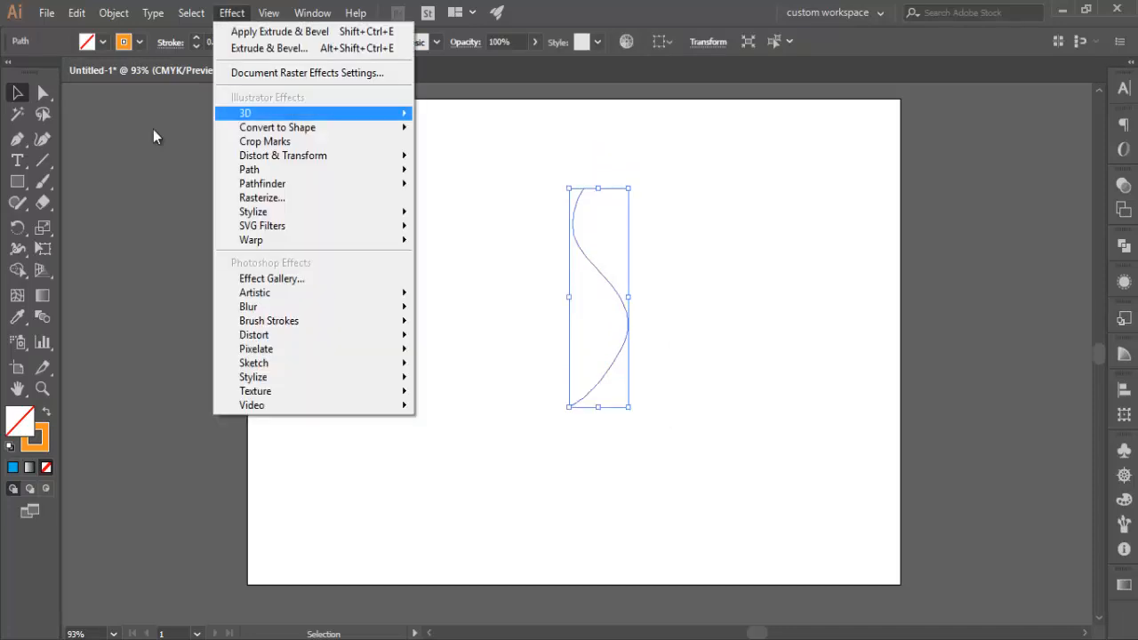
key("Right")
key("Up")
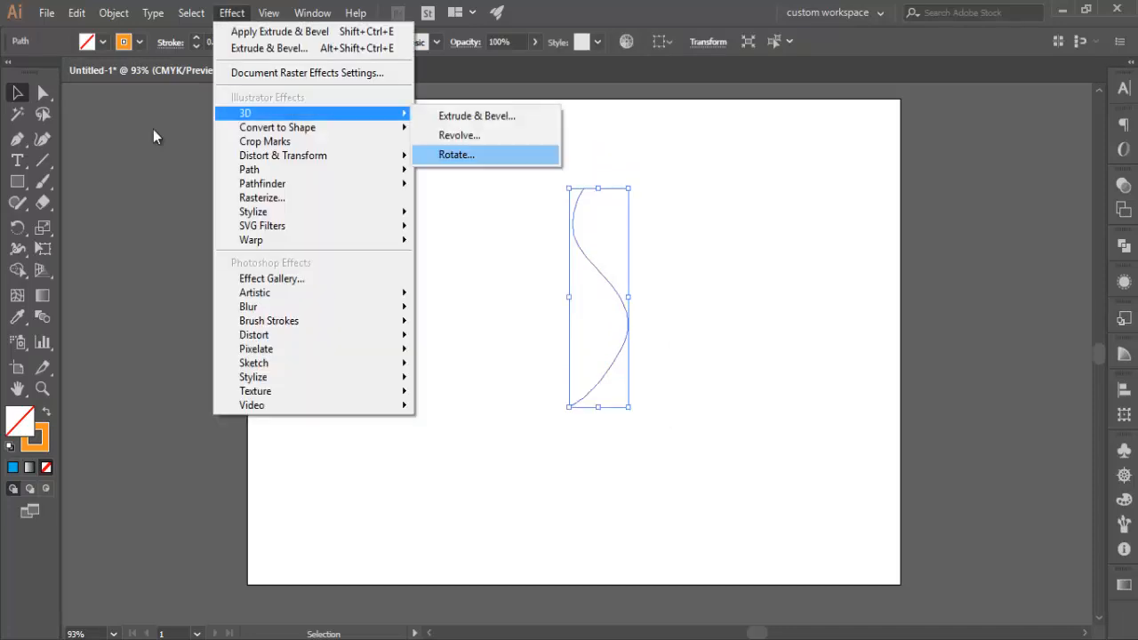
key("Up")
key("Return")
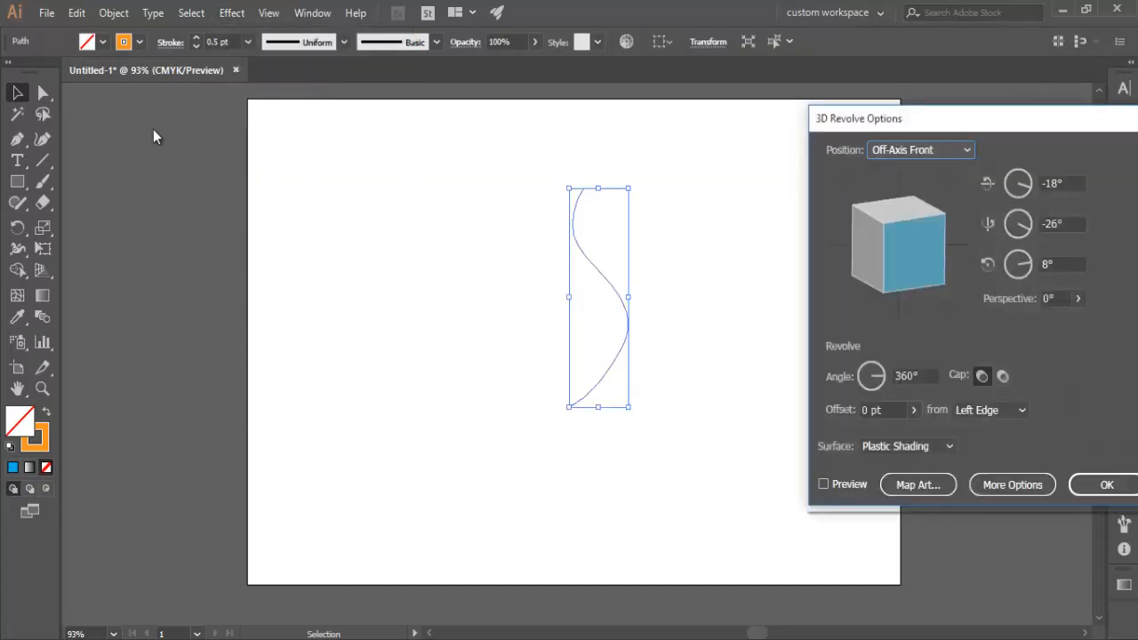
key("alt+p")
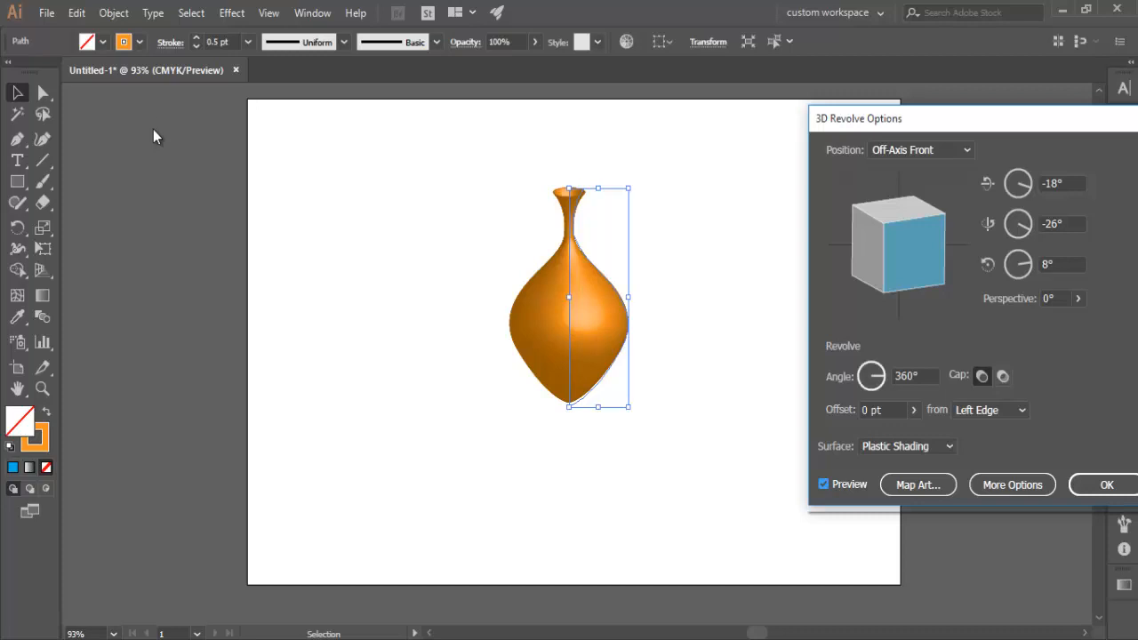
Set the revolve offset from the left edge to 111 pt
left_click(914, 410)
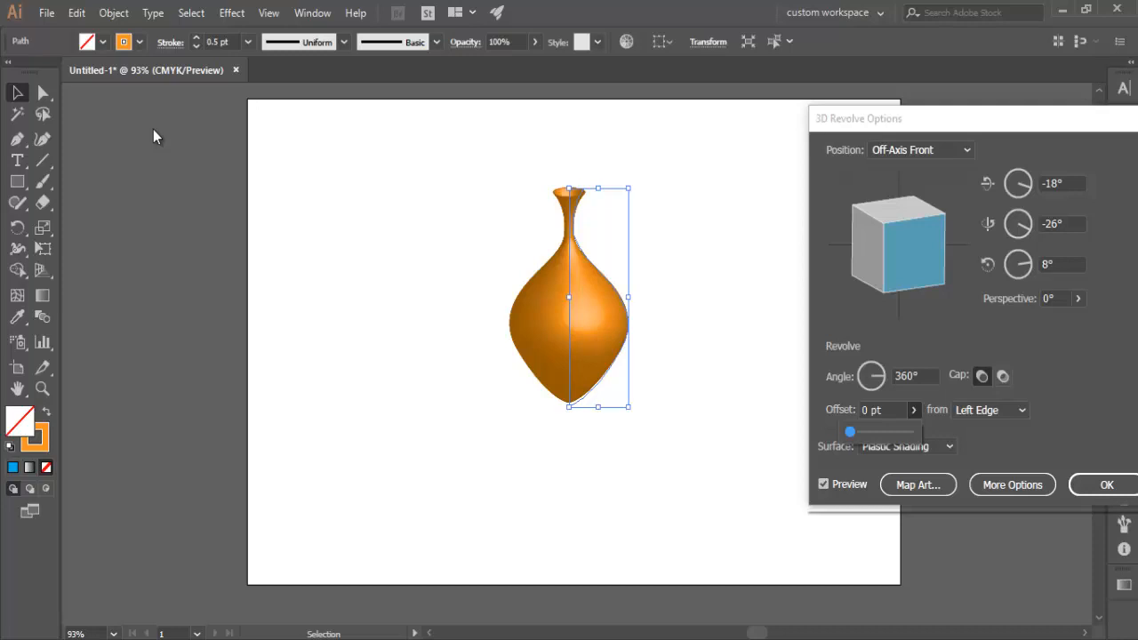
left_click_drag(850, 432, 856, 432)
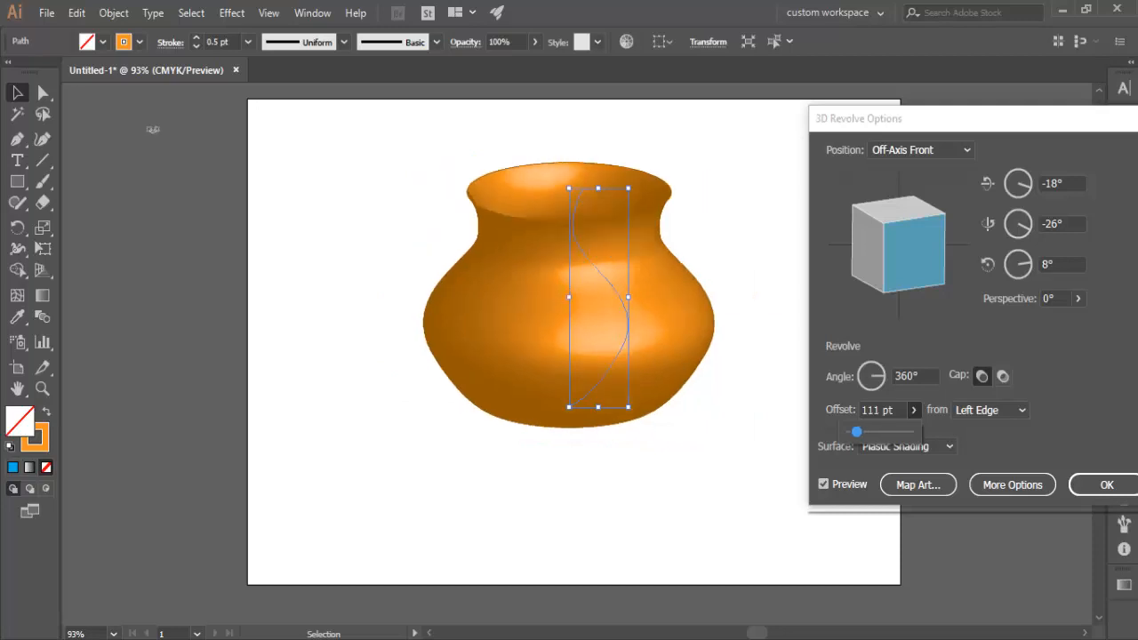
left_click(909, 249)
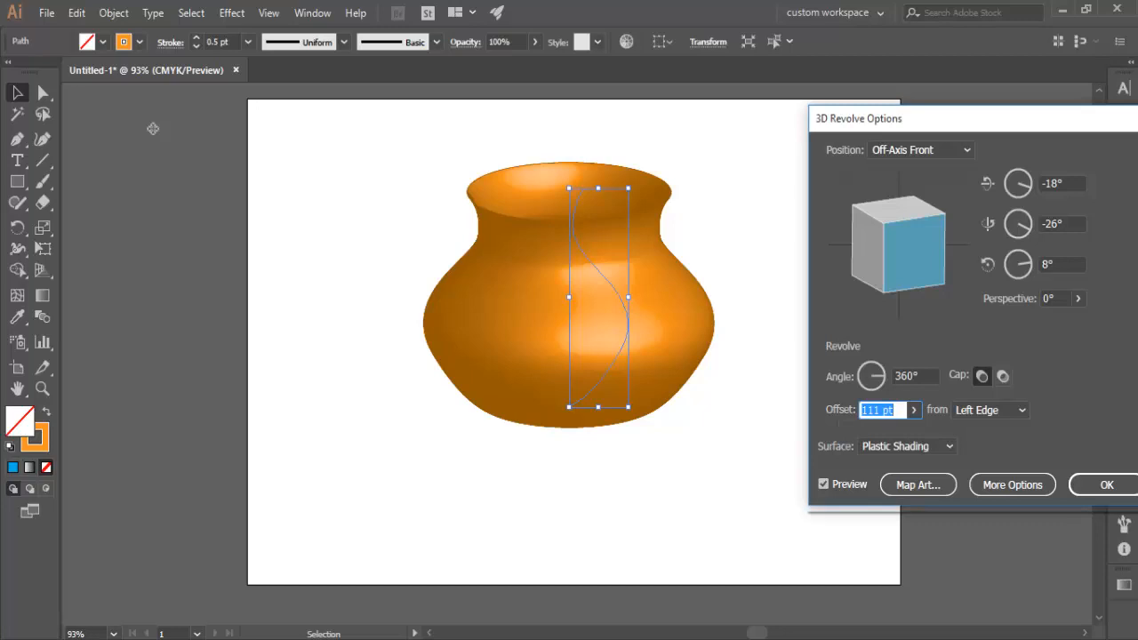
Rotate the revolved pot freely to -6°, -17° and 0°, and try the hollow cap before returning to the solid cap
left_click_drag(914, 252, 906, 243)
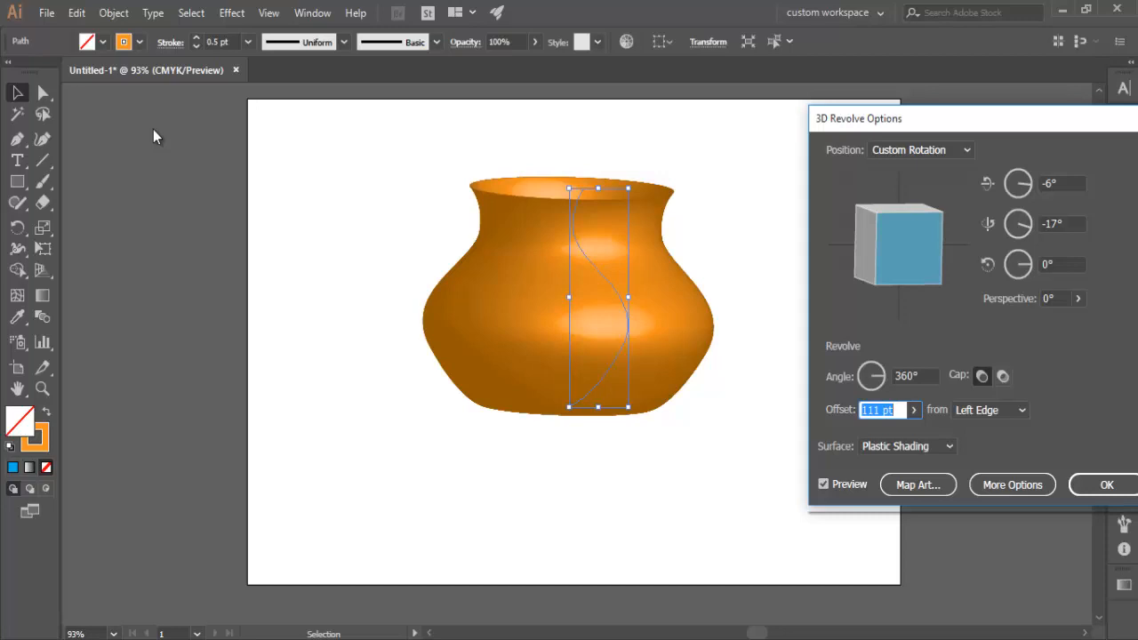
left_click(1002, 375)
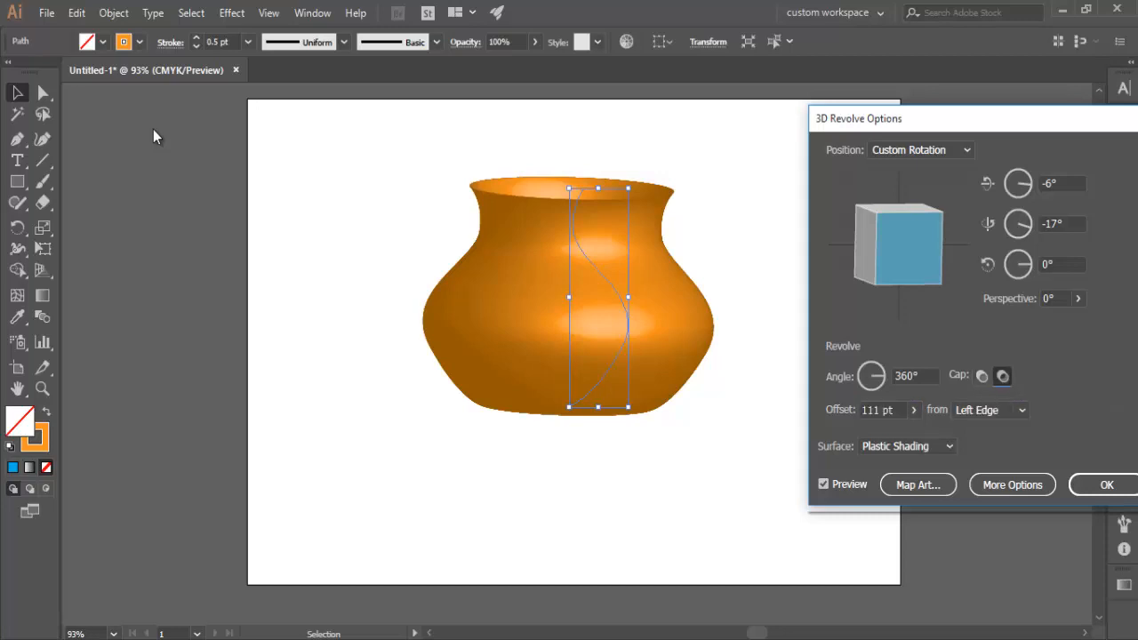
left_click(982, 376)
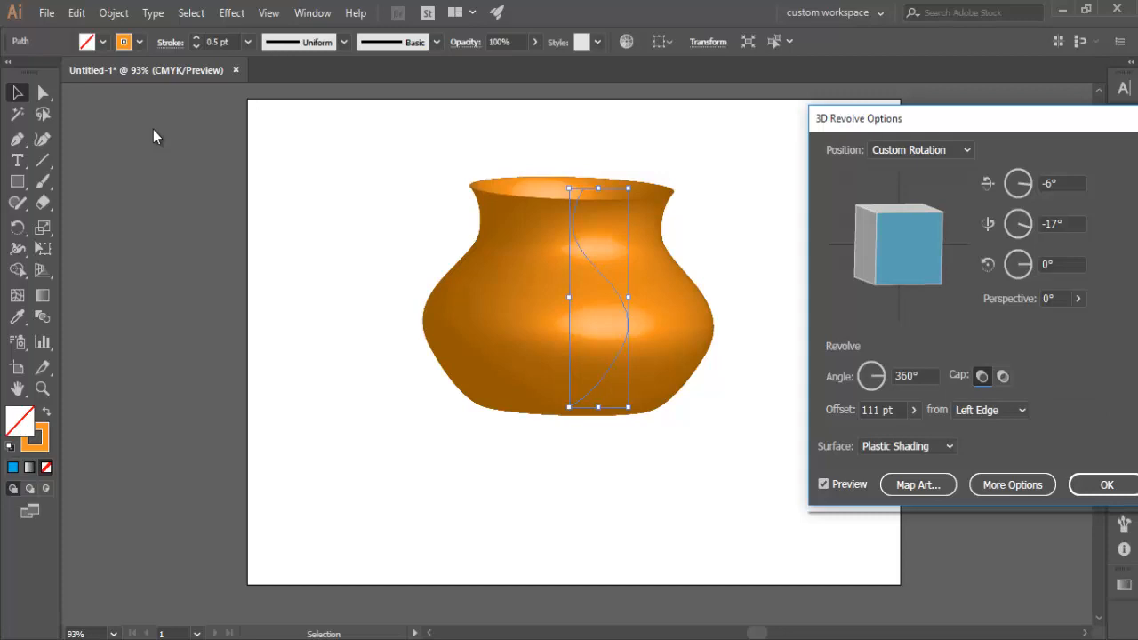
Try the Isometric Right, Isometric Top and Isometric Bottom positions on the revolved pot
left_click(921, 149)
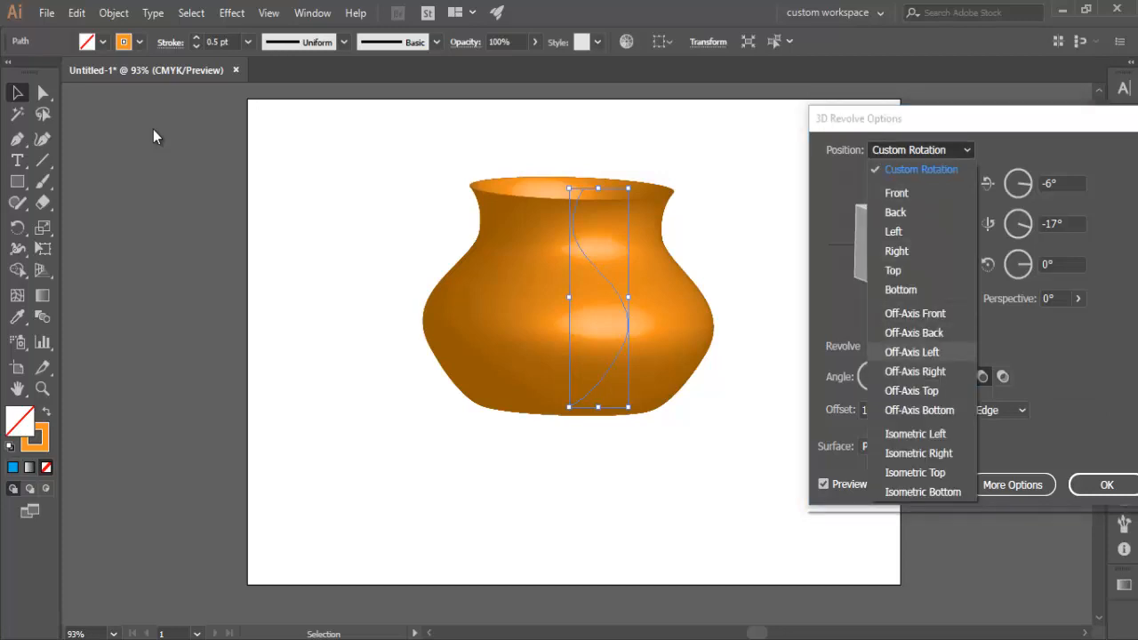
key("Return")
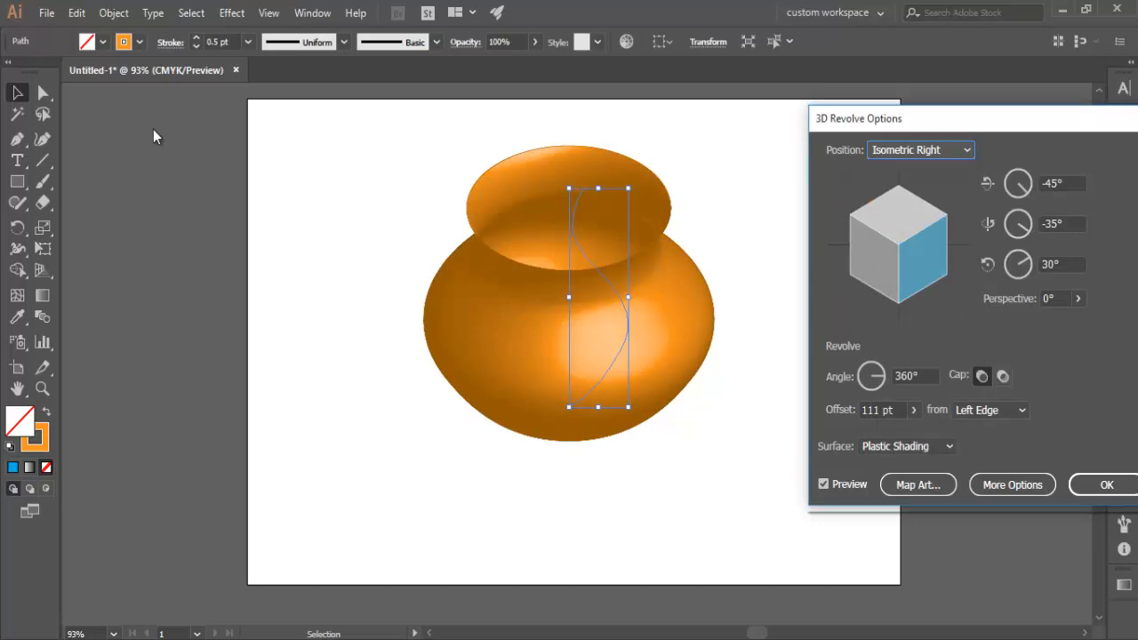
left_click(921, 150)
left_click(922, 472)
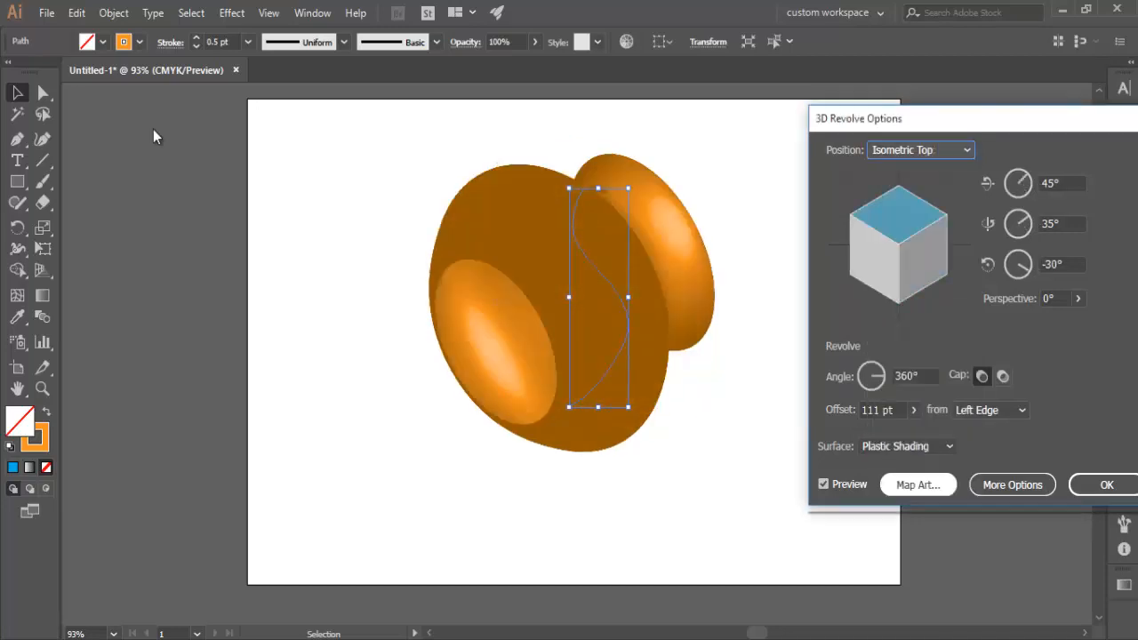
left_click(921, 150)
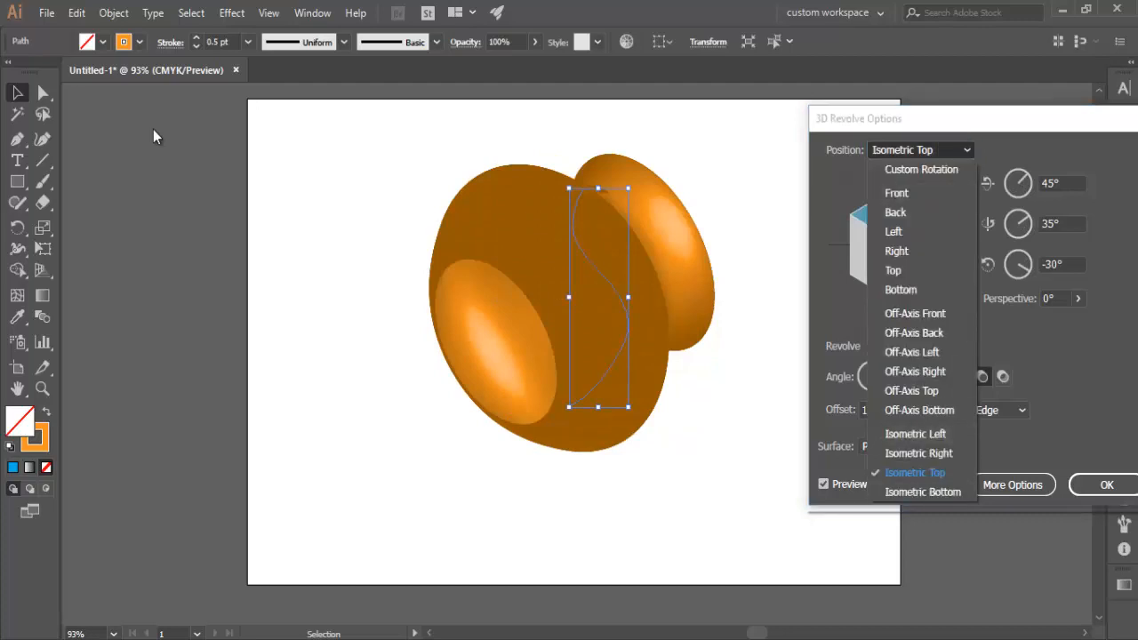
left_click(921, 491)
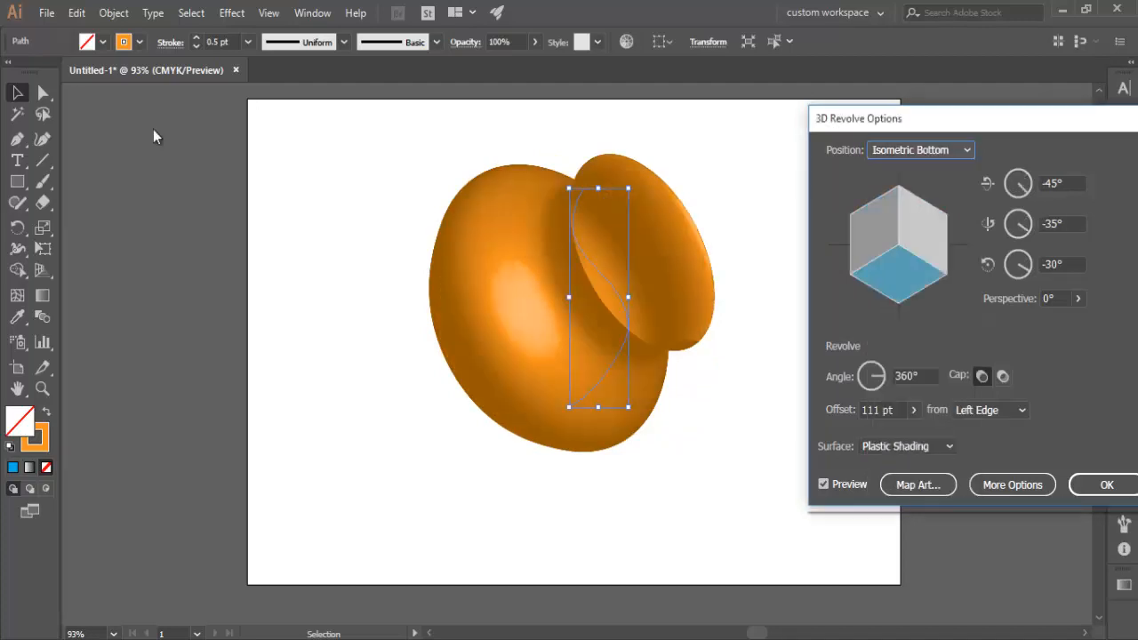
Set the revolved pot to the Front position, rotate it freely to -4°, -3° and 0°, and apply the effect
left_click(921, 149)
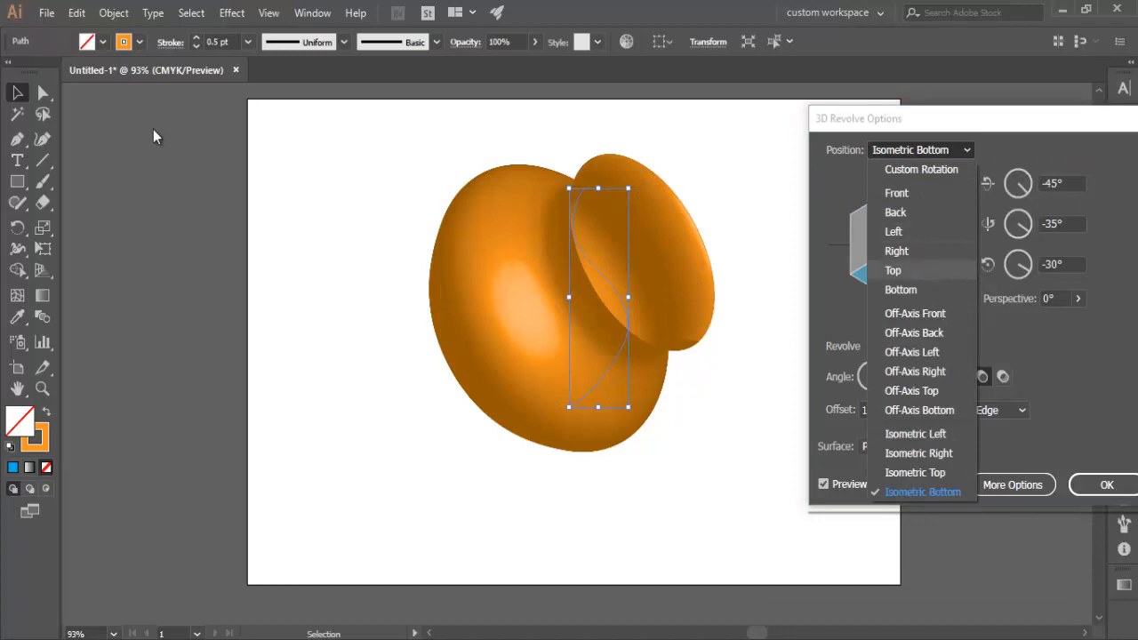
left_click(896, 193)
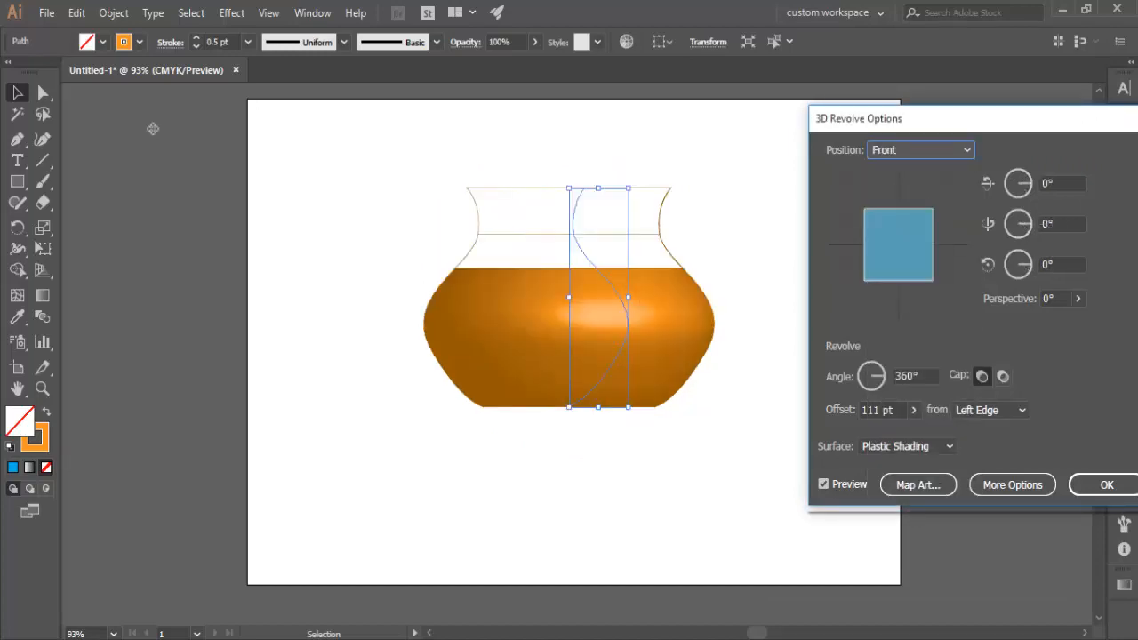
left_click(921, 149)
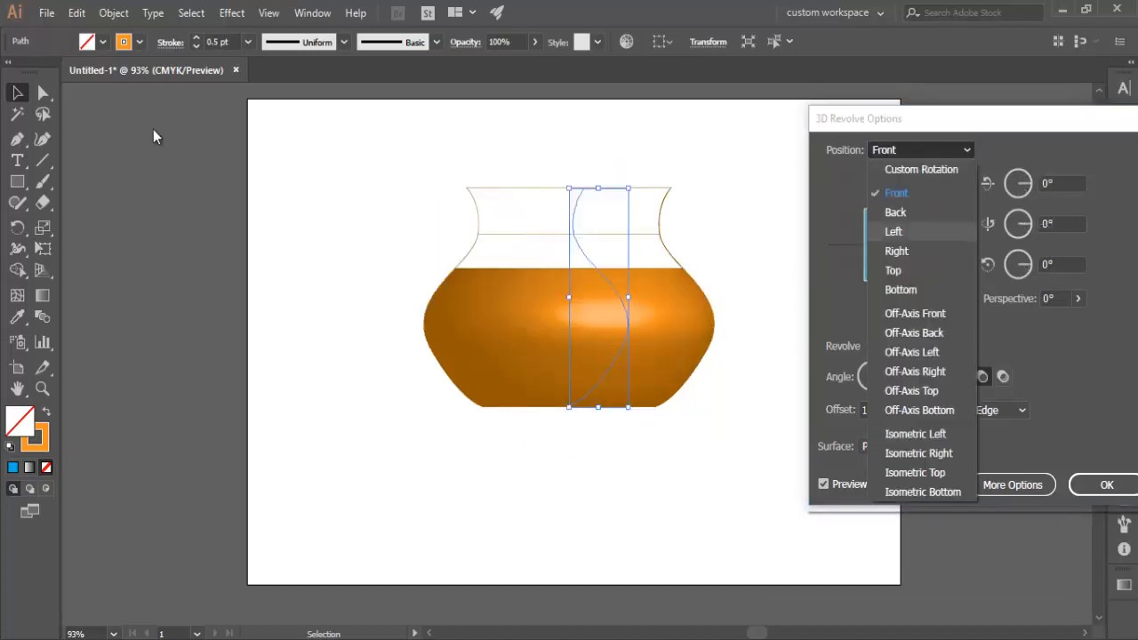
left_click(921, 169)
mouse_move(898, 256)
left_mouse_down()
mouse_move(908, 188)
mouse_move(905, 290)
left_mouse_up()
left_click_drag(902, 276, 899, 247)
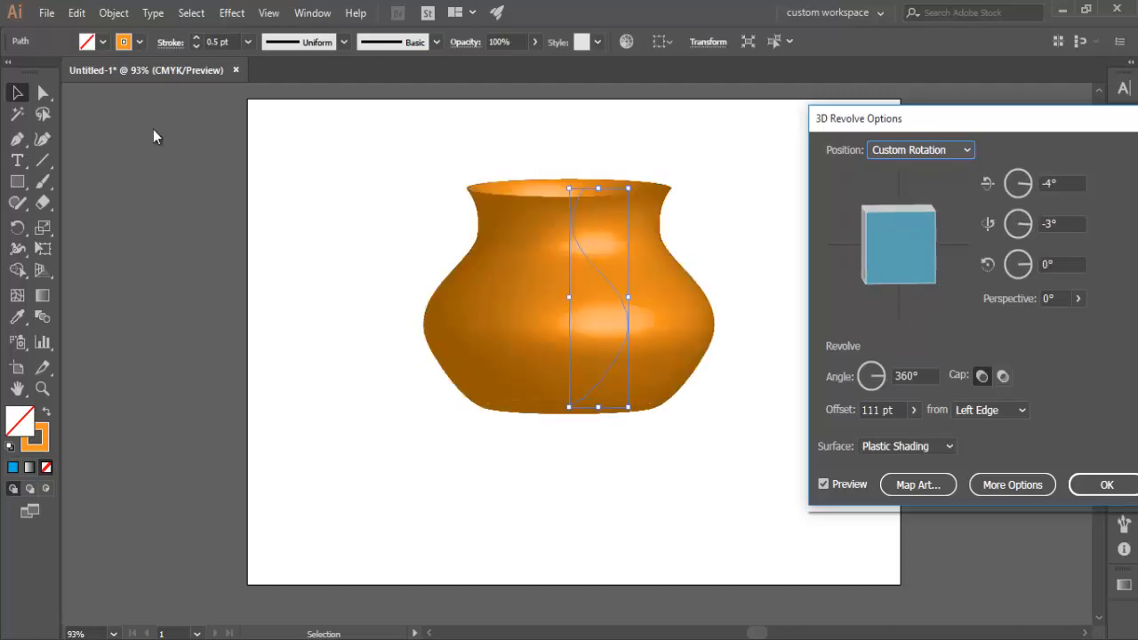
key("Return")
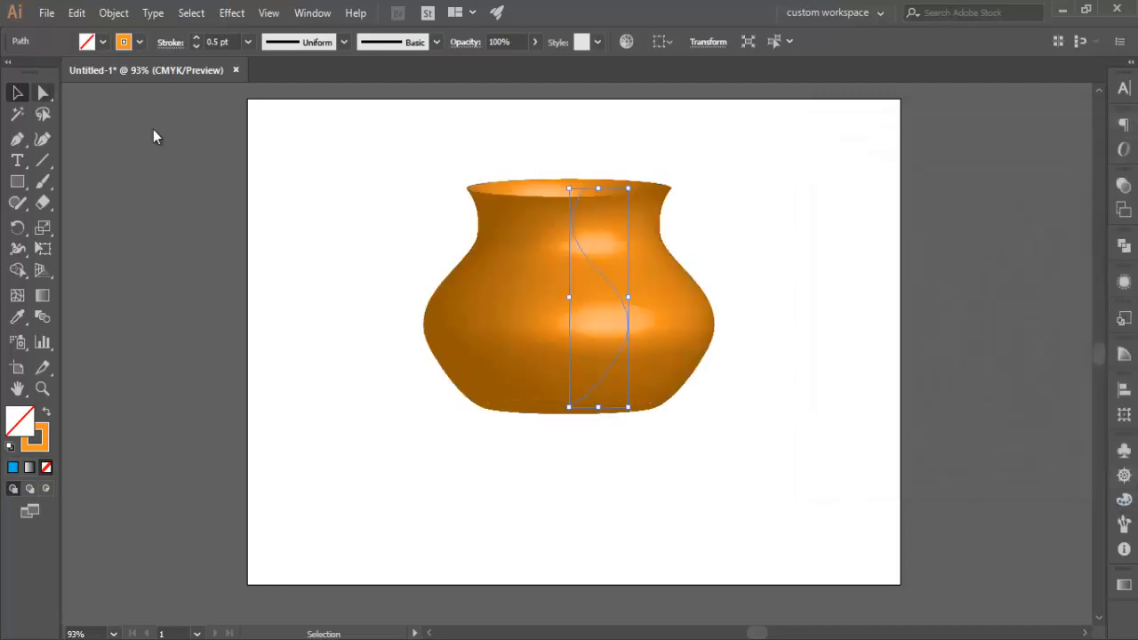
Reshape the revolved pot by moving its profile's neck, lower body and rim anchor points outward with direct selection, widening the mouth
key("a")
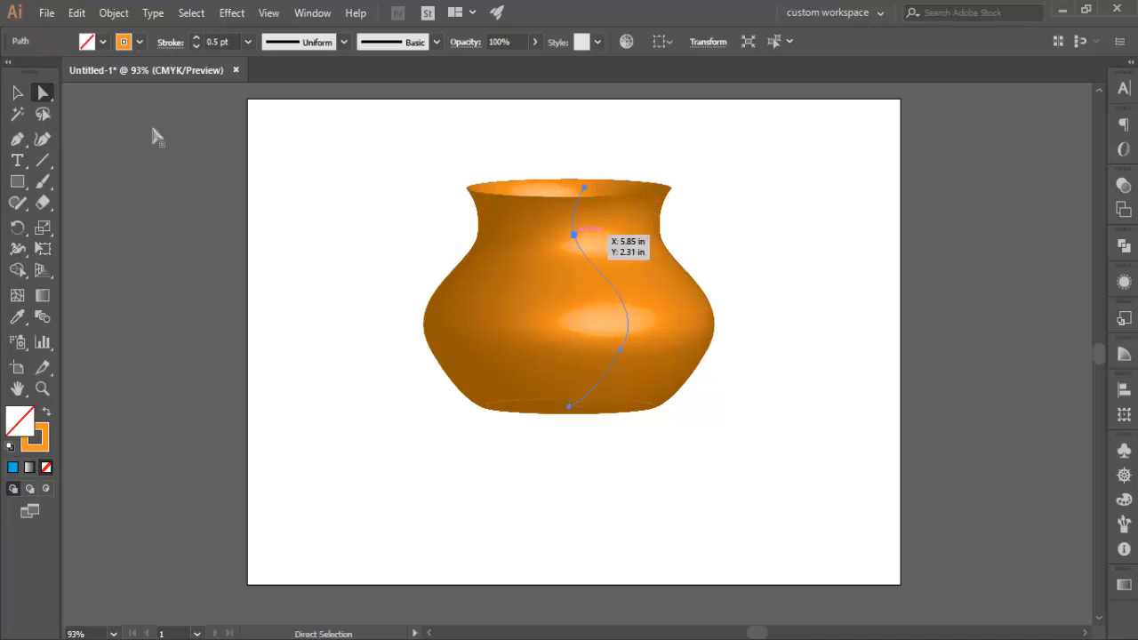
left_click_drag(574, 235, 681, 255)
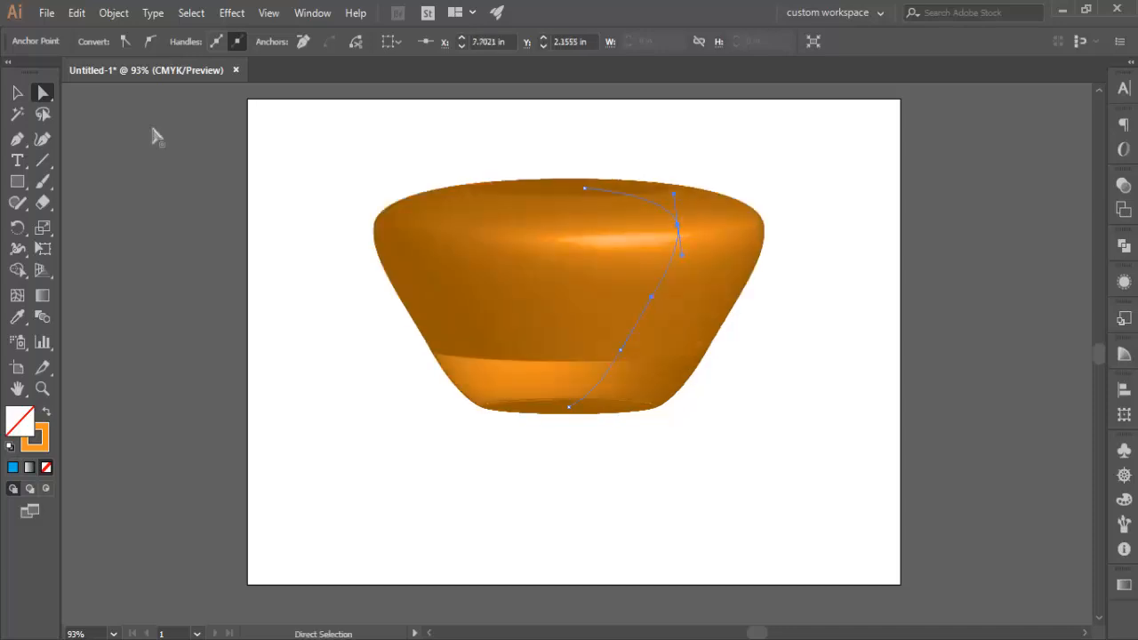
left_click_drag(620, 350, 701, 380)
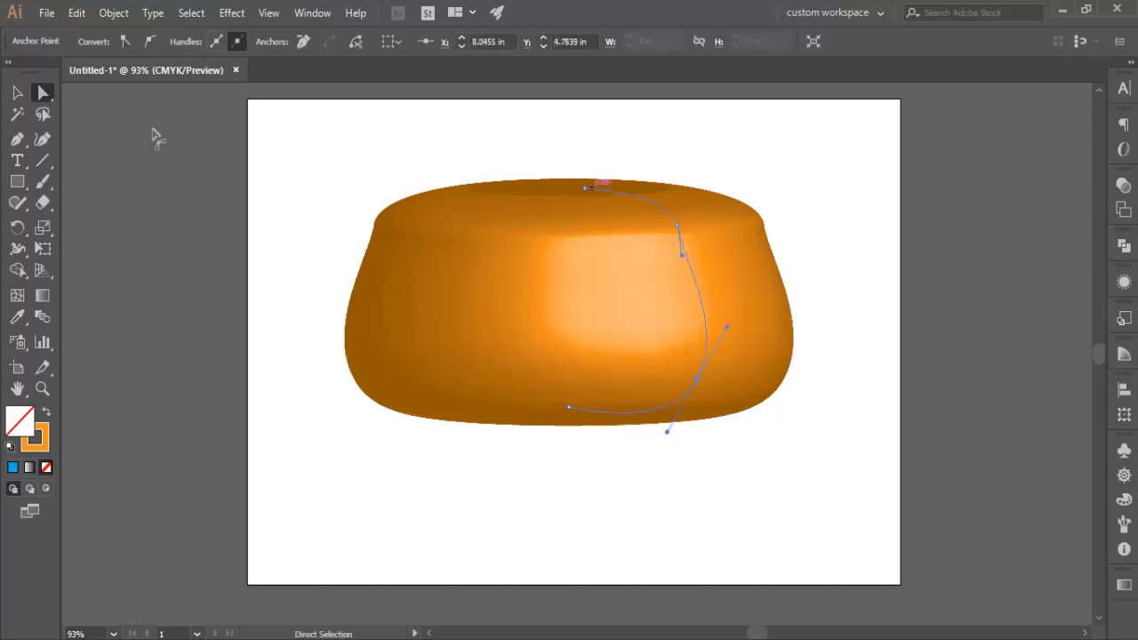
left_click_drag(584, 188, 736, 149)
left_click_drag(676, 225, 647, 241)
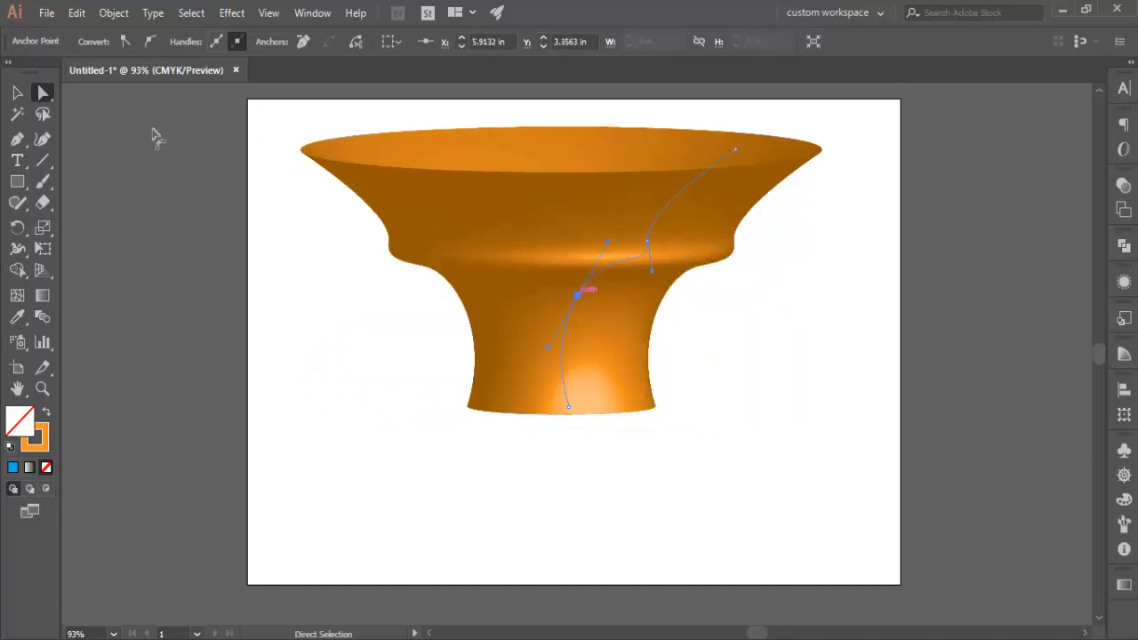
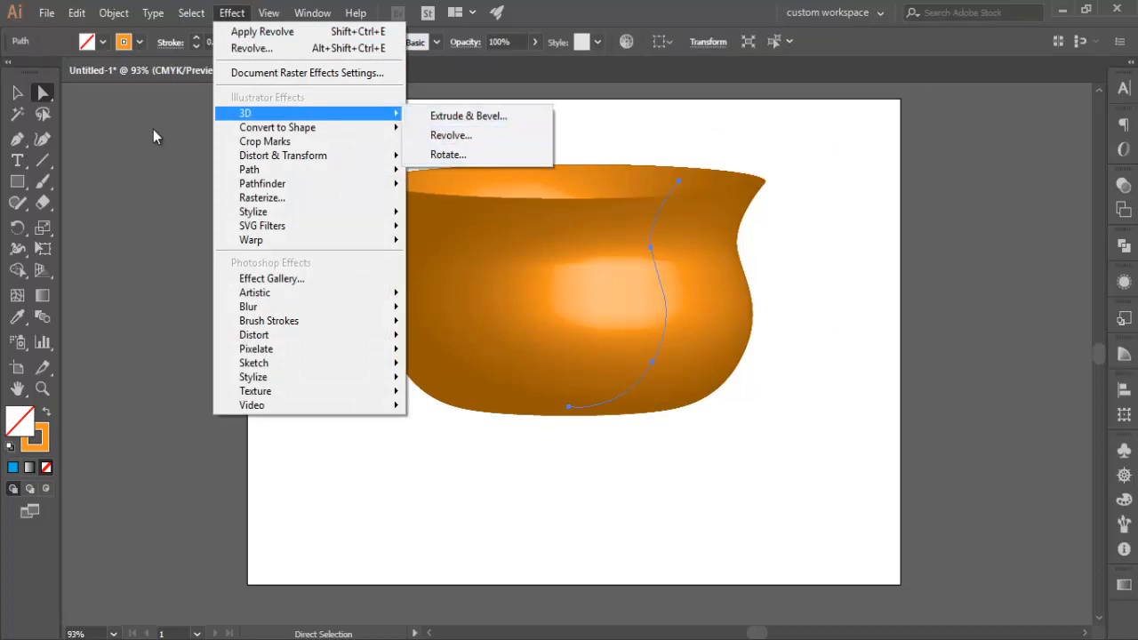
Reopen the pot's existing 3D Revolve effect for editing with the preview on, and open its art mapping settings
left_click(153, 136)
left_click_drag(263, 148, 812, 428)
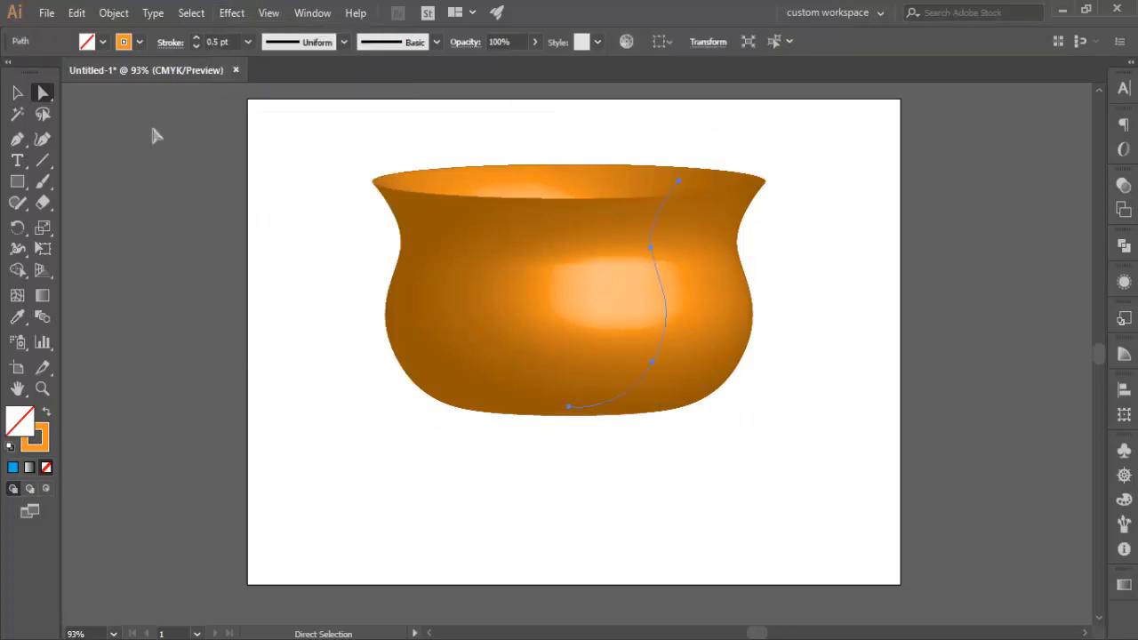
left_click(312, 14)
left_click(394, 226)
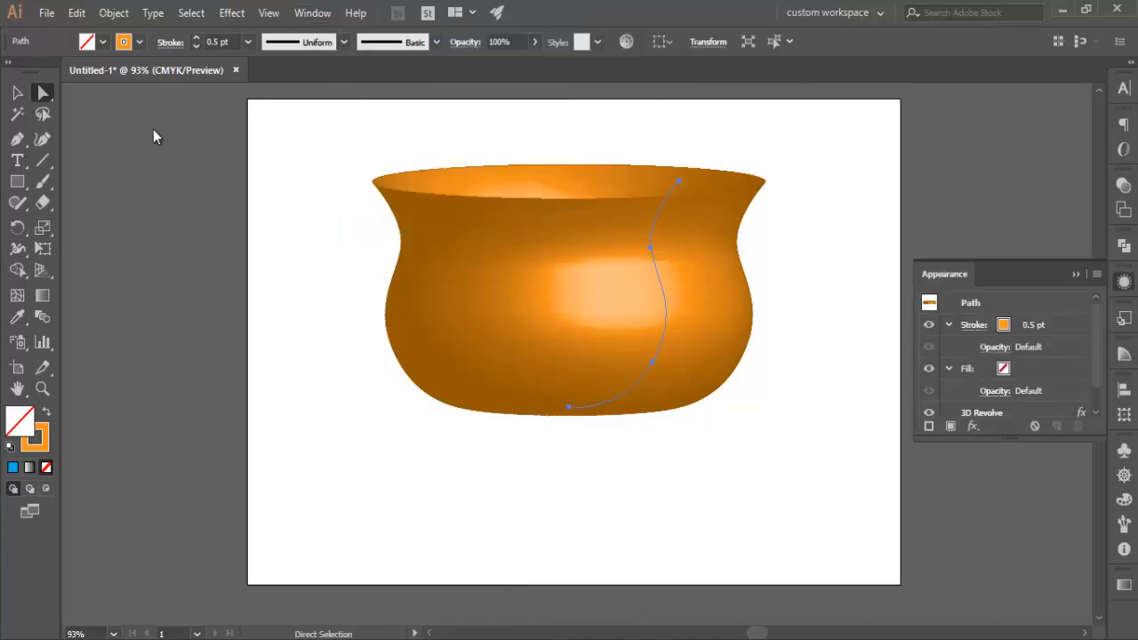
left_click_drag(1096, 345, 1096, 366)
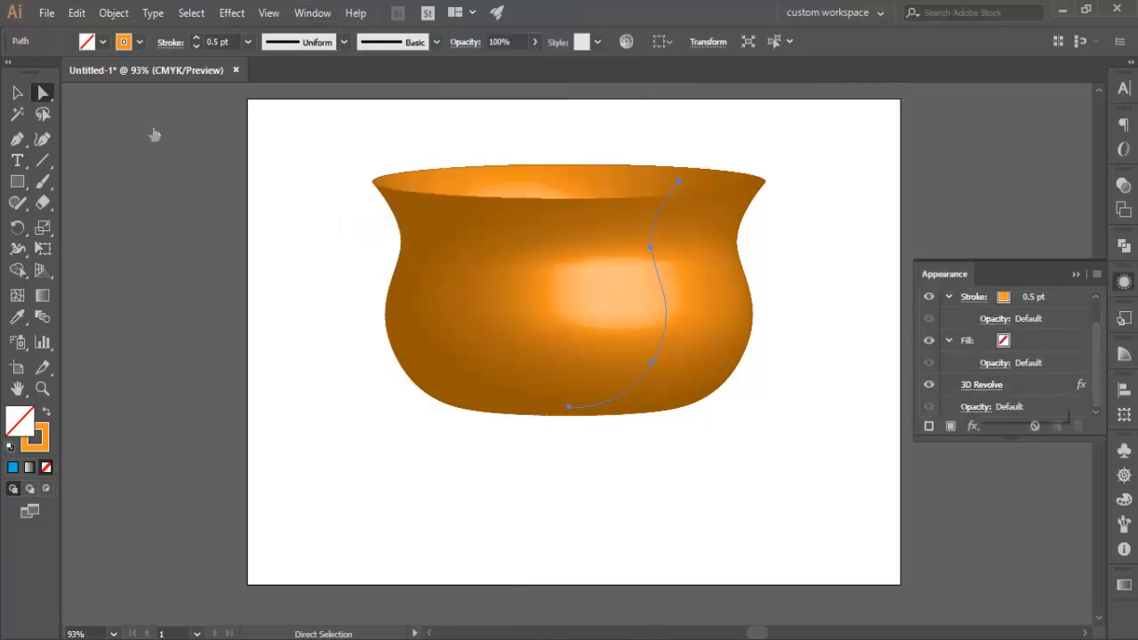
left_click(981, 384)
key("p")
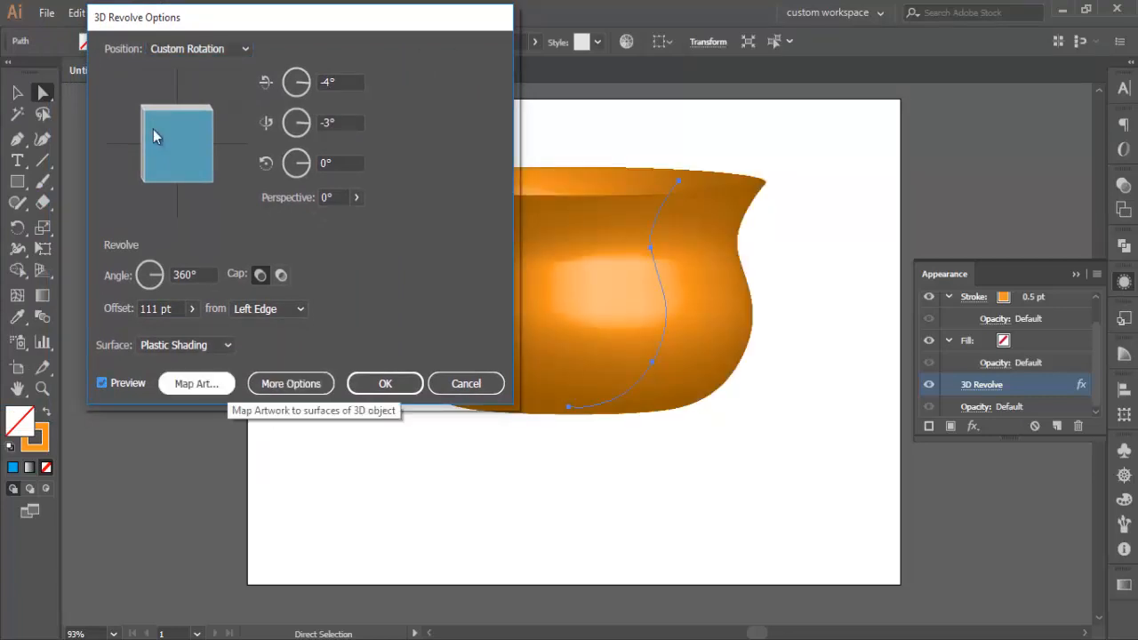
left_click(196, 383)
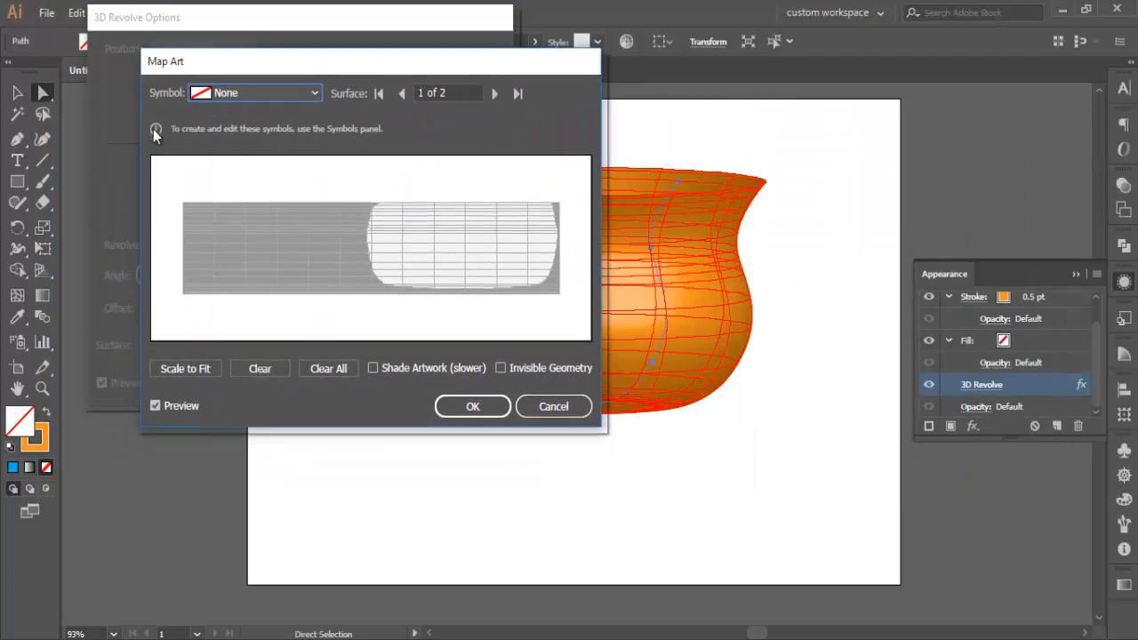
Try mapping the Gerbera symbol onto surface 1 of the pot, and clear it again
left_click(253, 93)
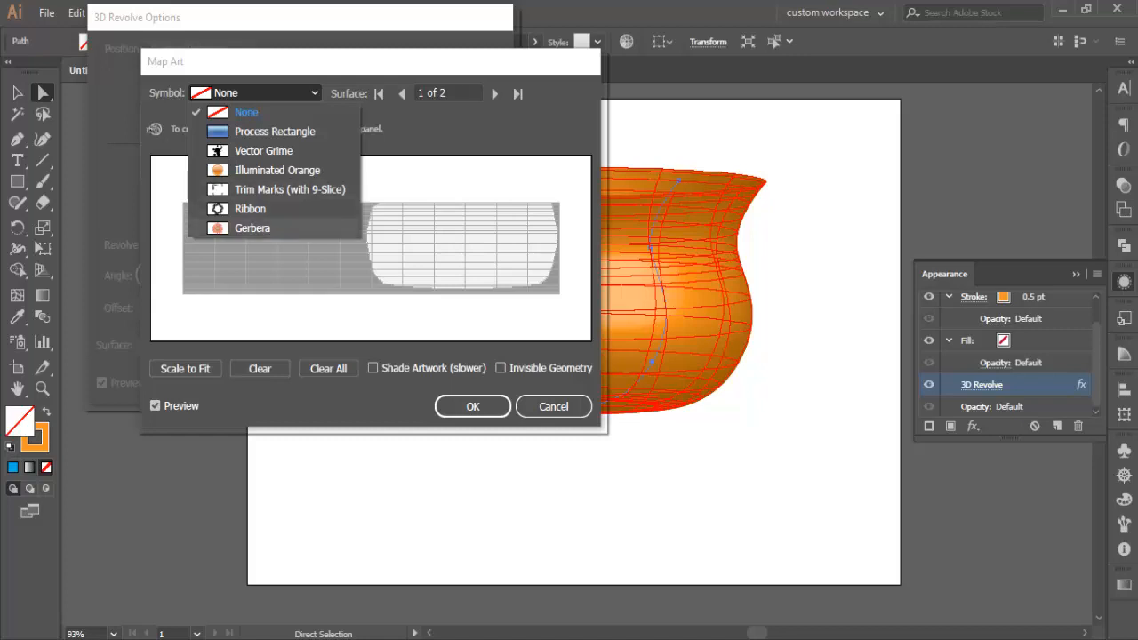
left_click(258, 229)
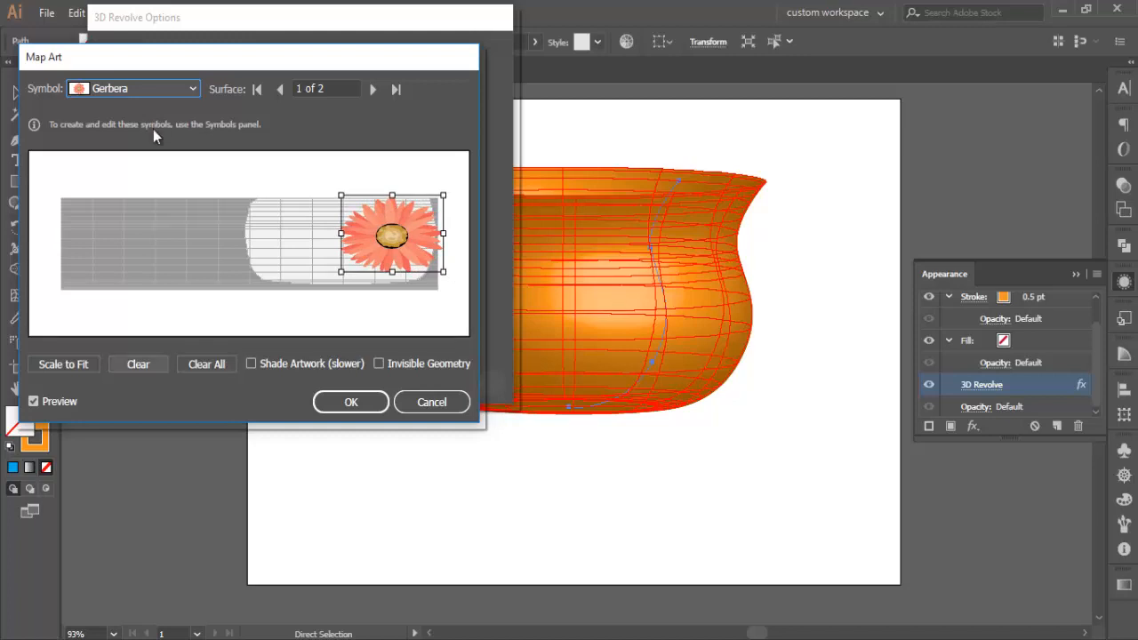
left_click(138, 364)
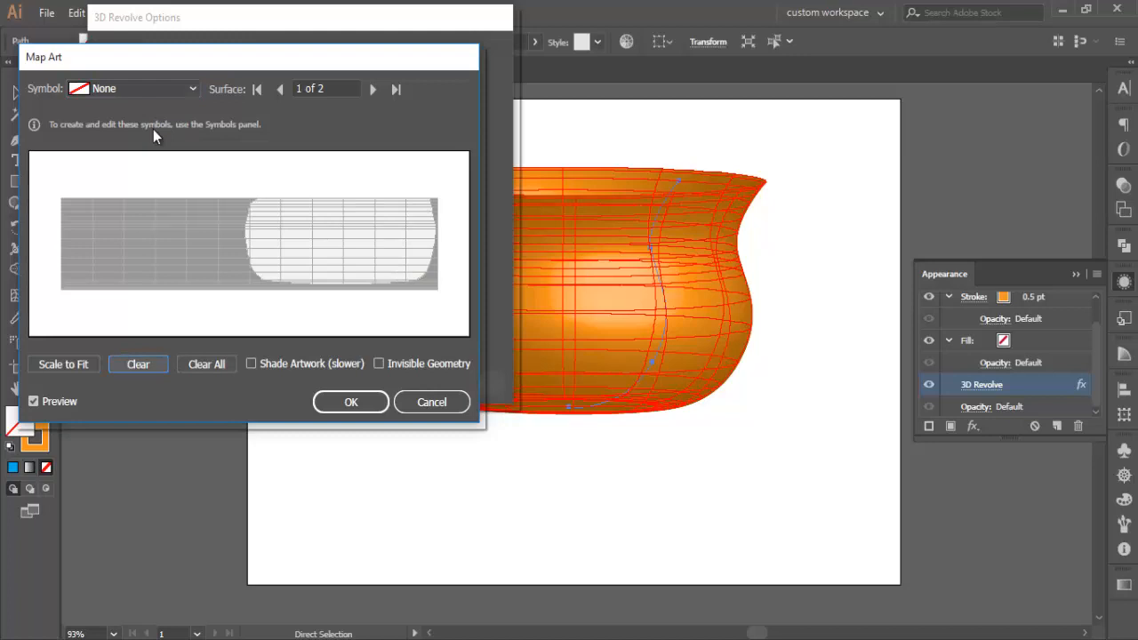
left_click_drag(160, 57, 260, 55)
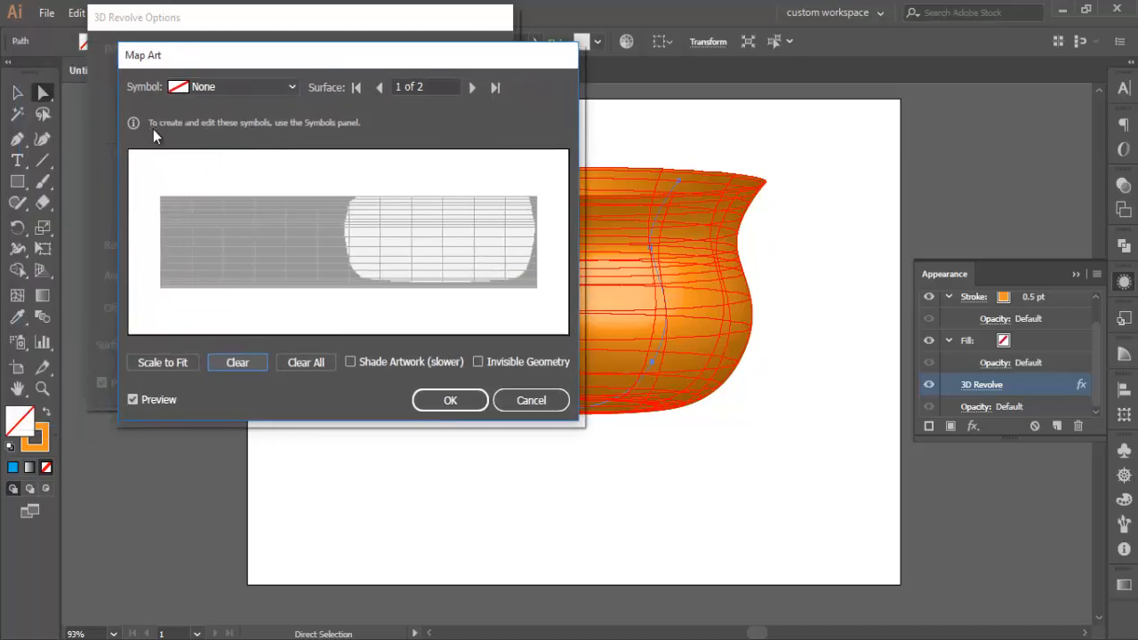
Map the Gerbera symbol onto surface 2 of the pot, apply the mapping and the revolve settings, and deselect the pot
left_click_drag(153, 55, 67, 75)
left_click(386, 106)
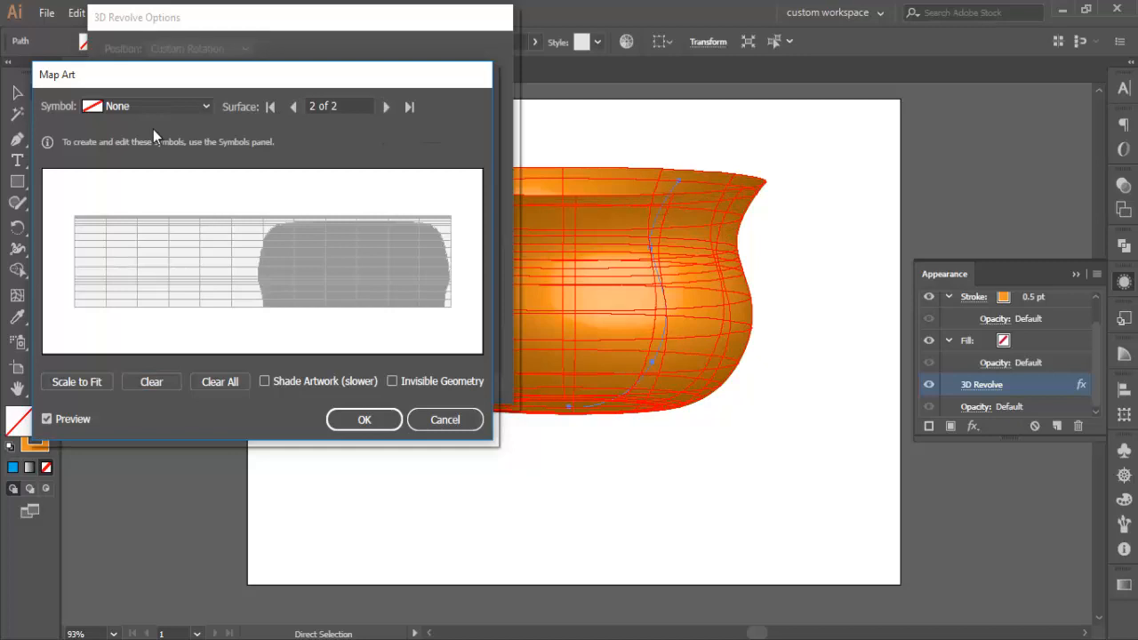
left_click(146, 106)
left_click(133, 246)
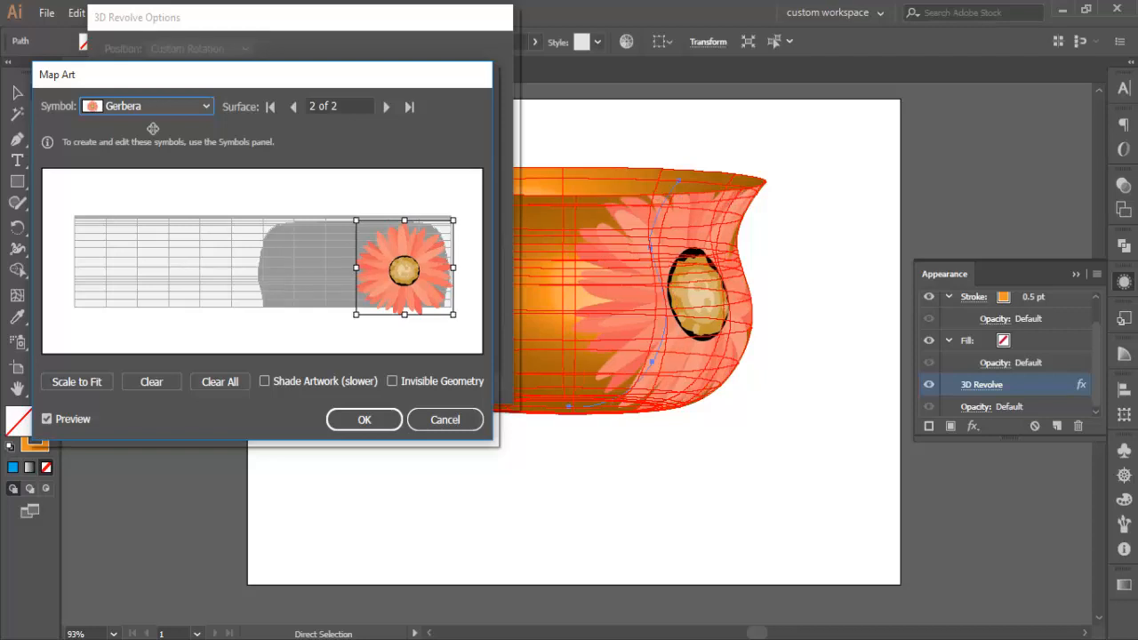
key("Return")
key("Return")
left_click(156, 135)
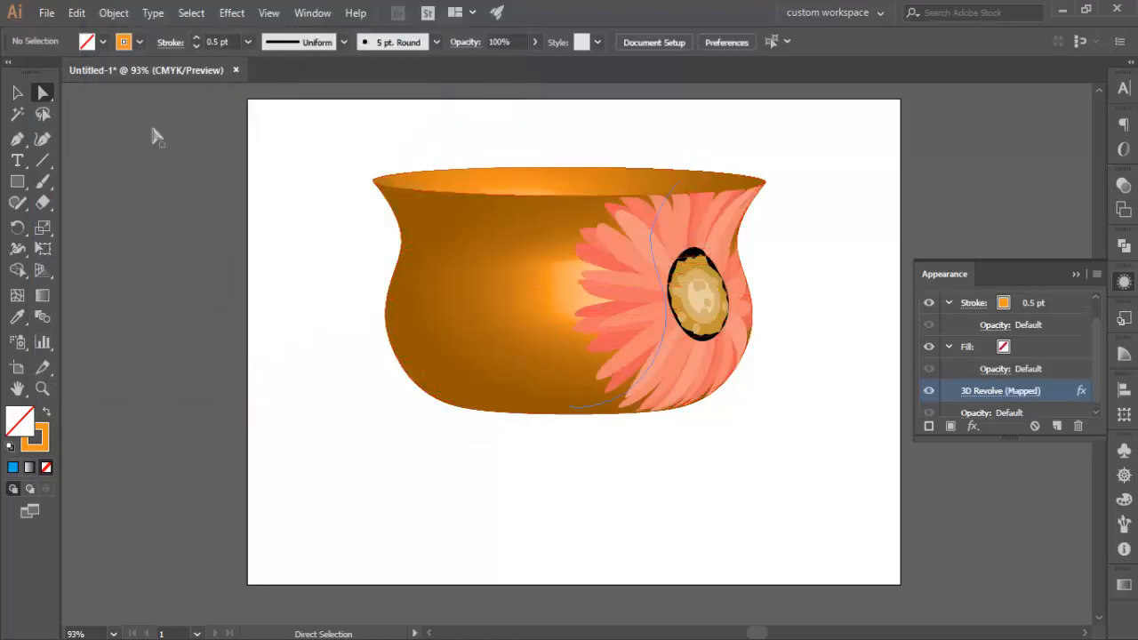
Recolour the pot's stroke with CMYK Cyan and a dark blue swatch, and delete the pot from the artboard
key("ctrl+a")
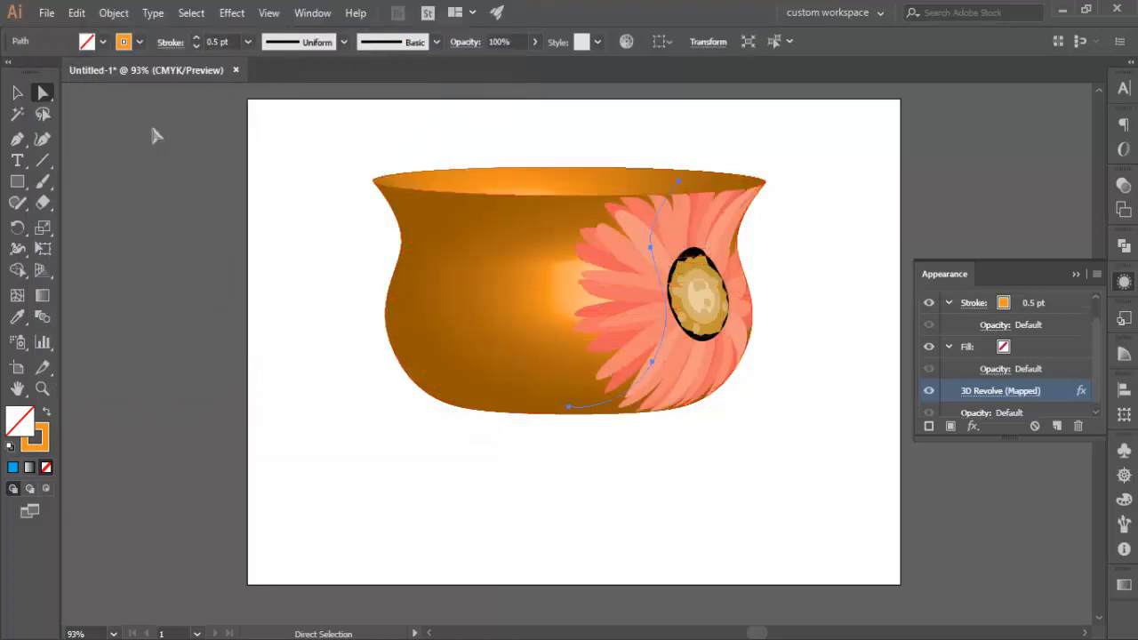
left_click(139, 42)
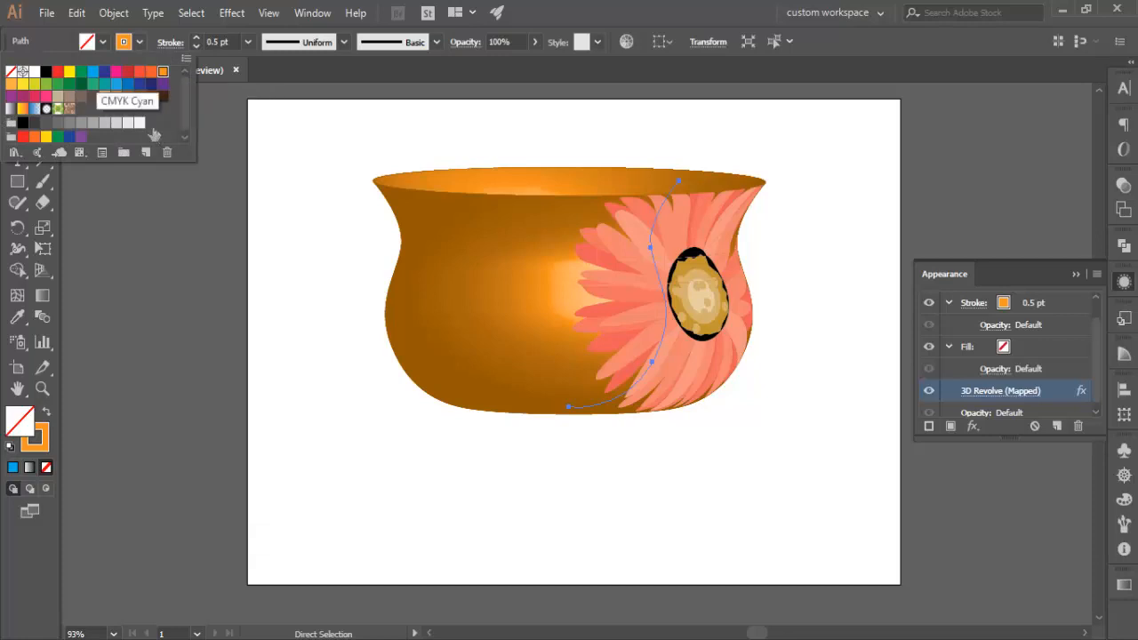
left_click(92, 72)
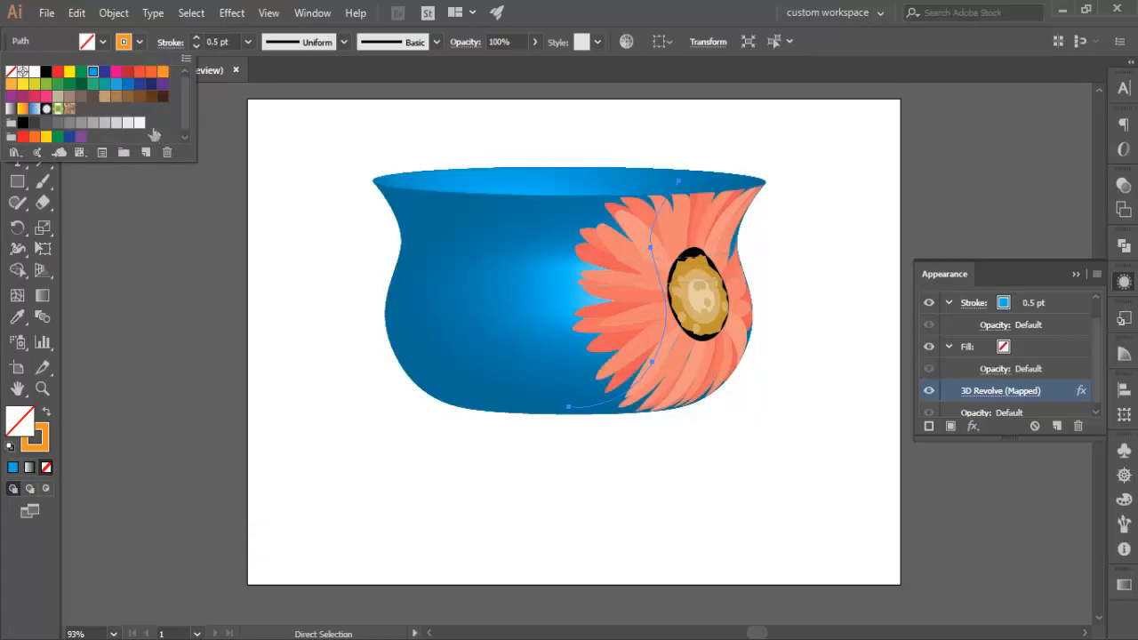
left_click(153, 131)
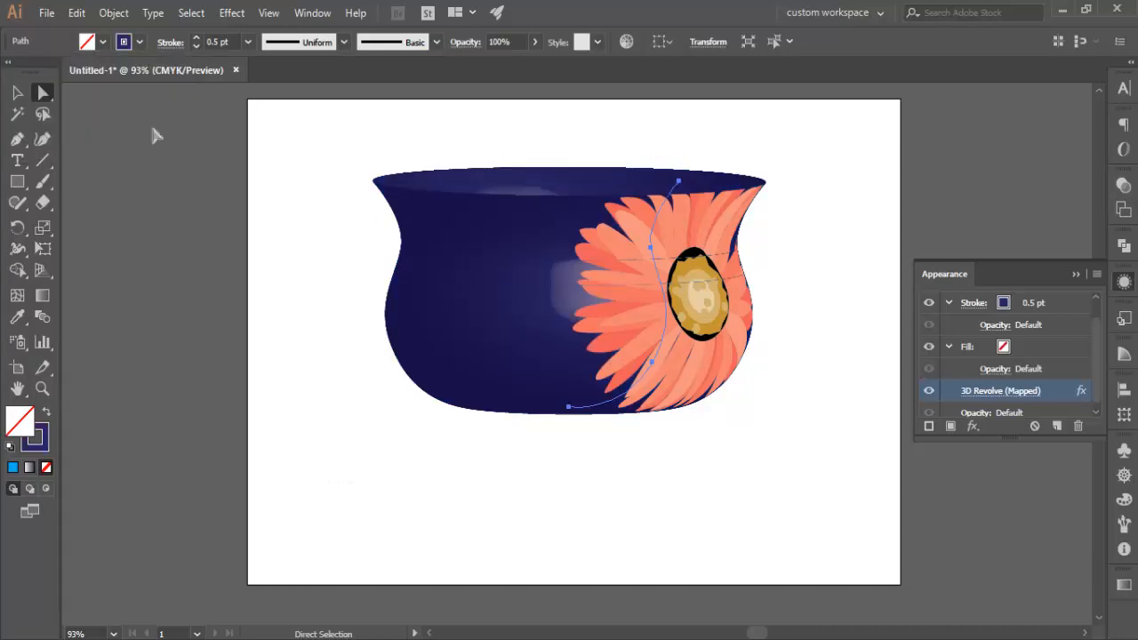
key("Delete")
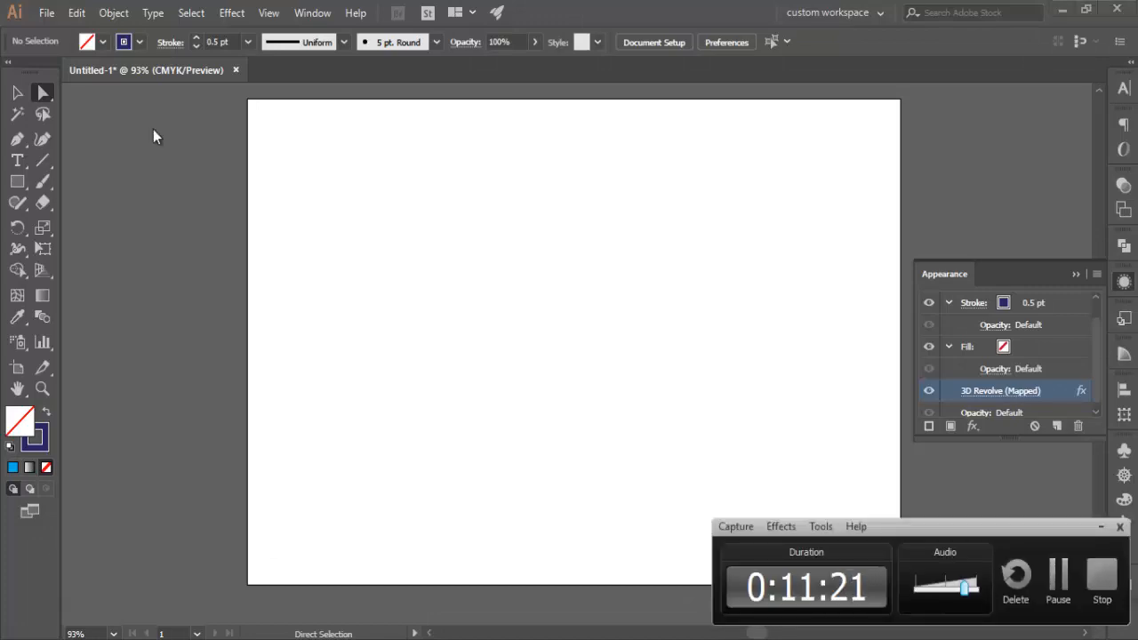
key("v")
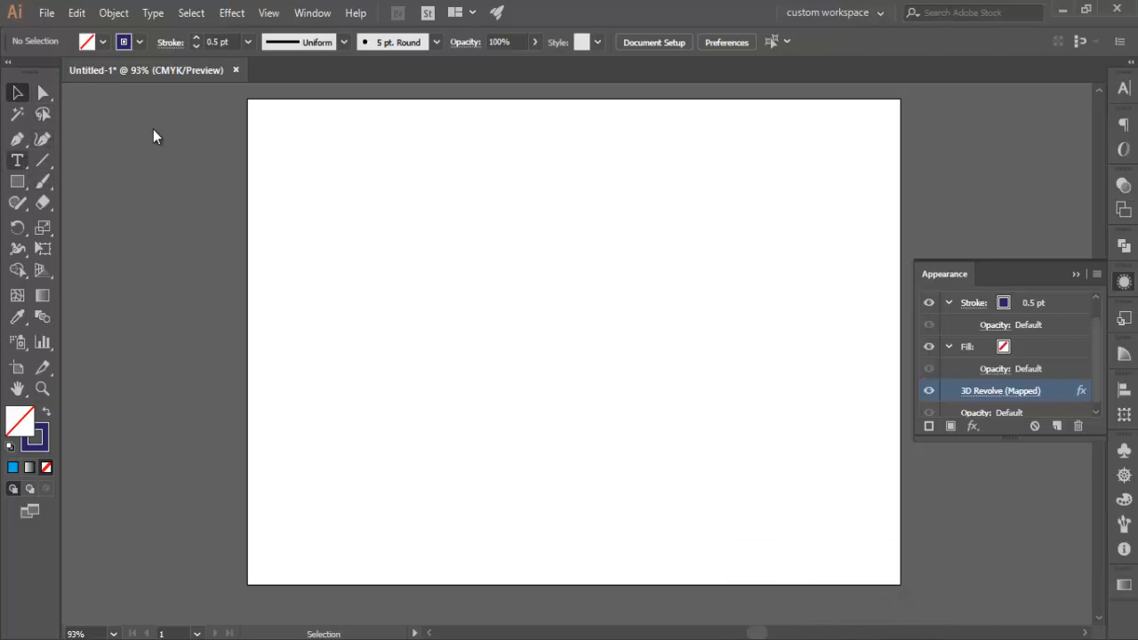
Draw an open half-bottle profile about 4.3 in tall with the Pen tool, with a square cap, narrow neck and curved body and base
key("p")
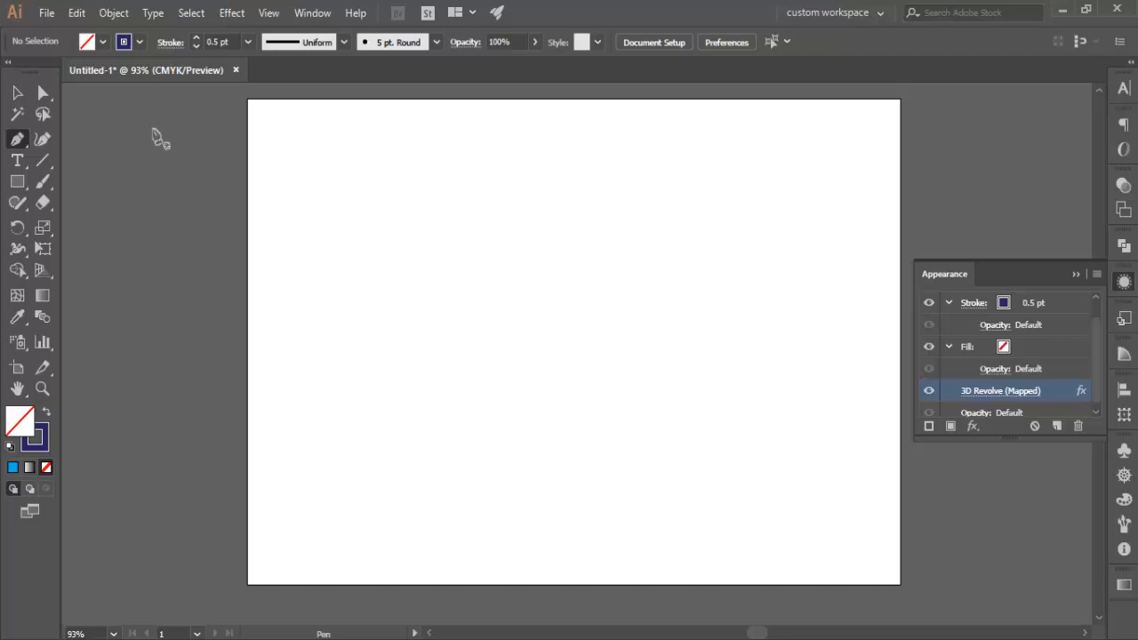
left_click(582, 202)
left_click(613, 202)
left_click(614, 235)
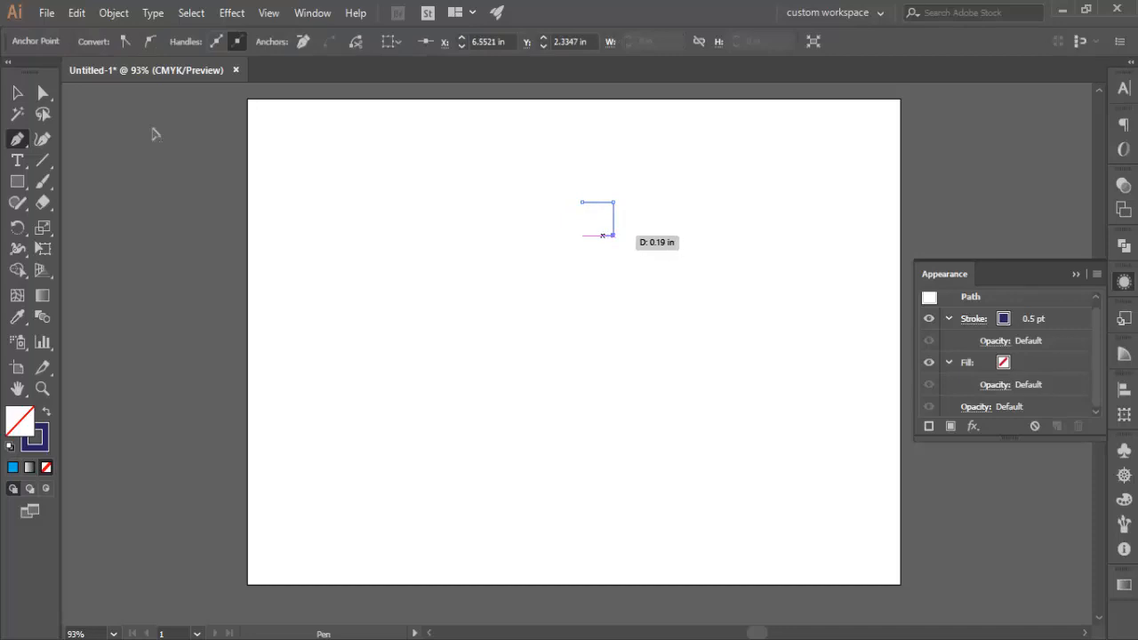
left_click(602, 234)
left_click(591, 257)
left_click(597, 287)
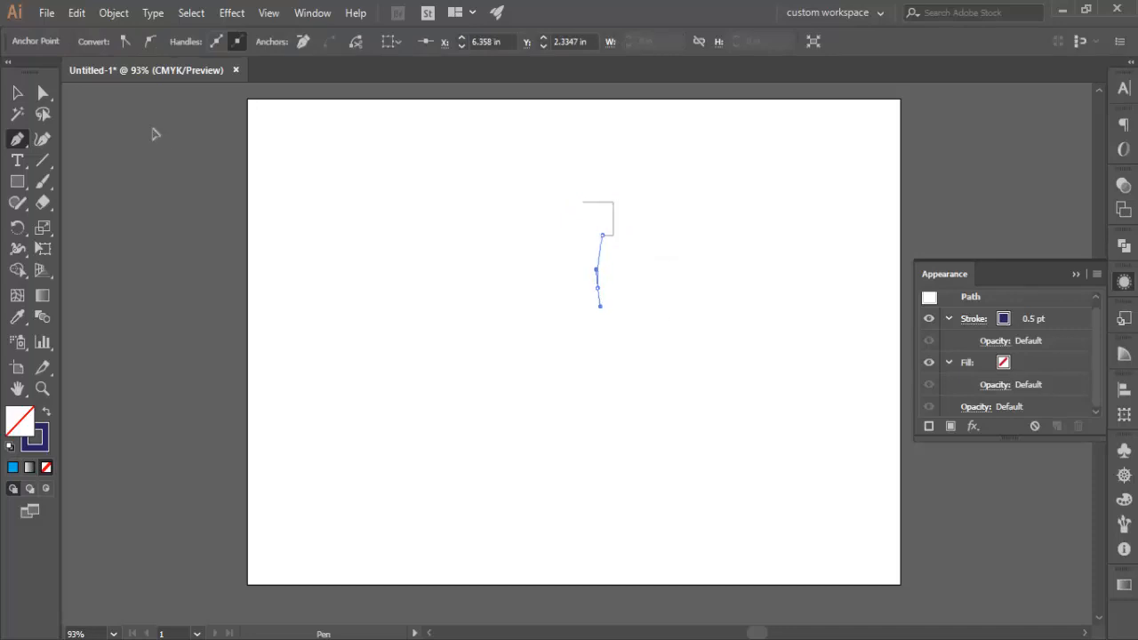
left_click(605, 318)
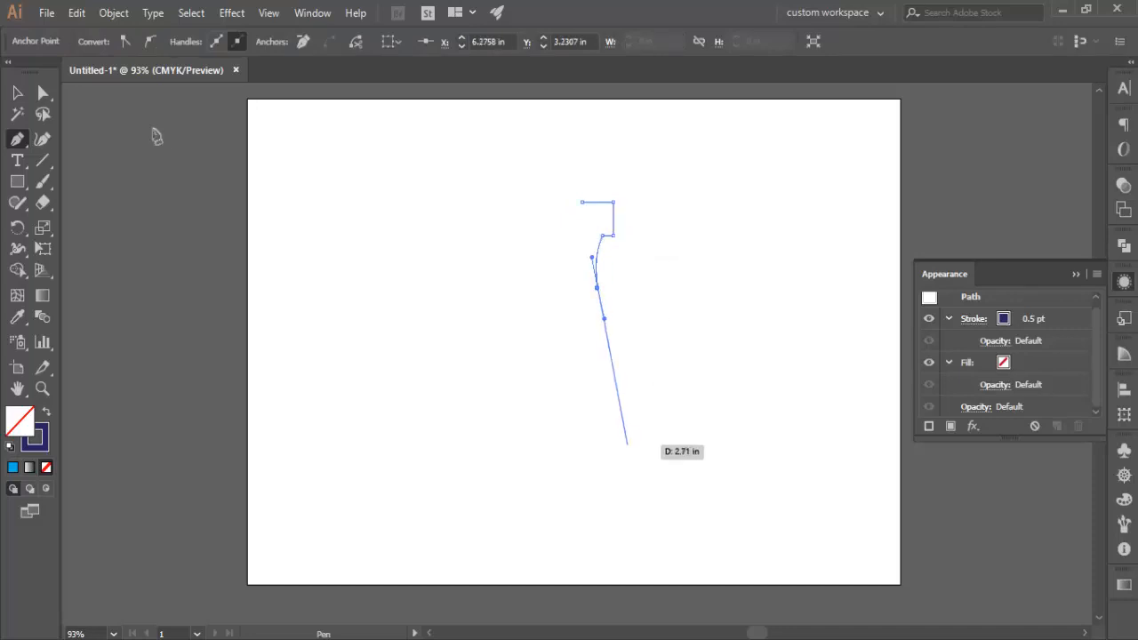
left_click_drag(627, 433, 616, 459)
left_click(583, 453)
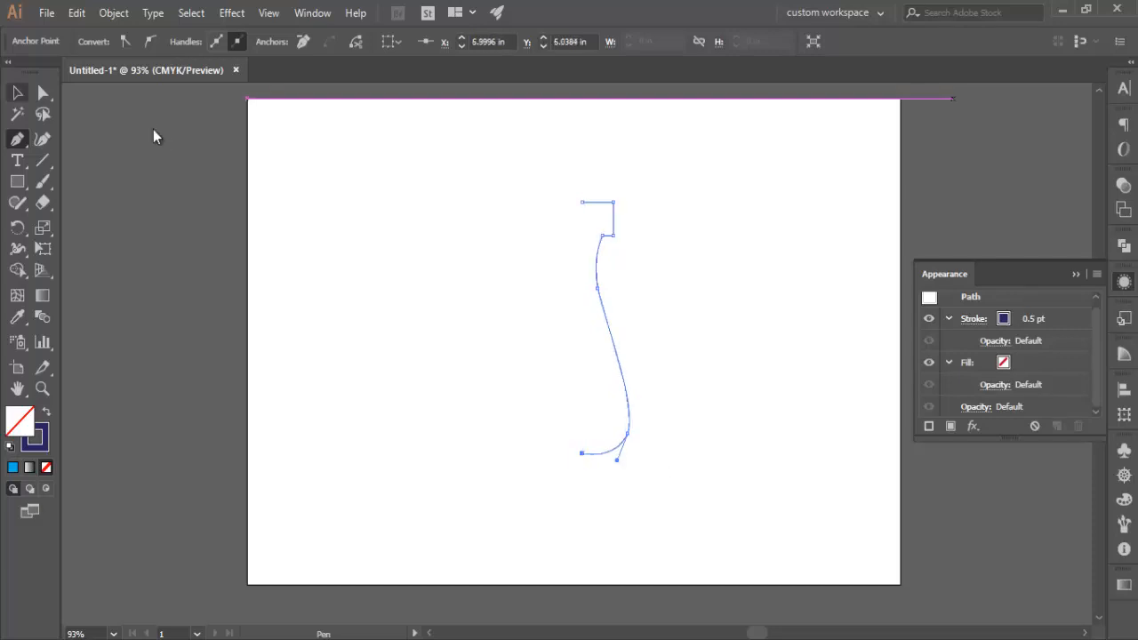
Round both outer corners of the bottle profile's cap, the lower one to about 0.14 in, and move the neck anchor outward and down
key("v")
key("a")
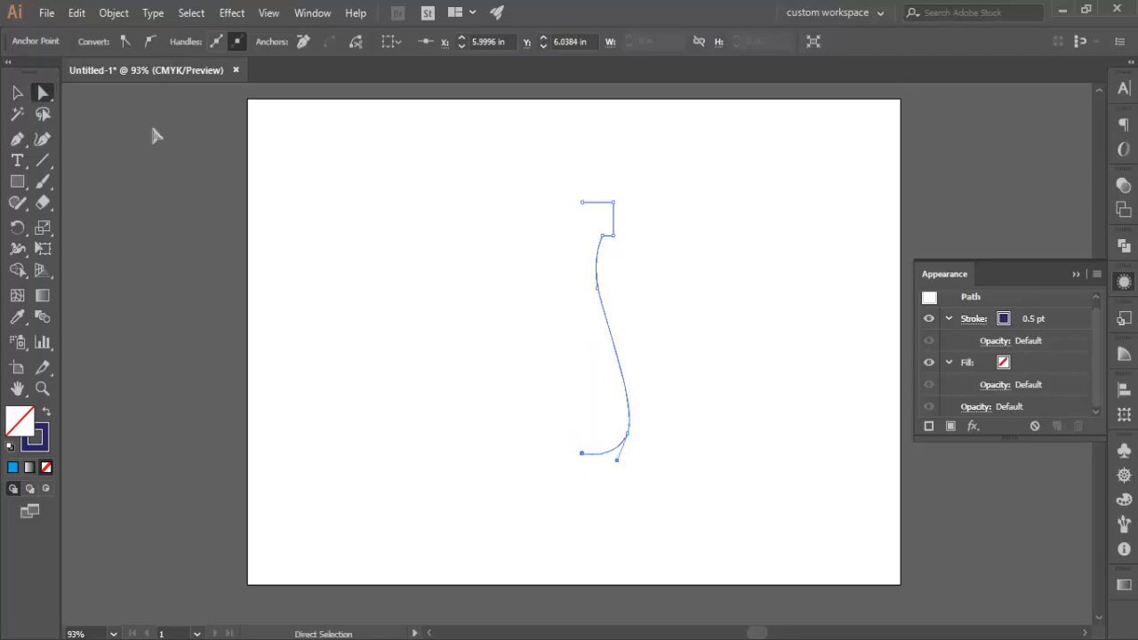
left_click(613, 203)
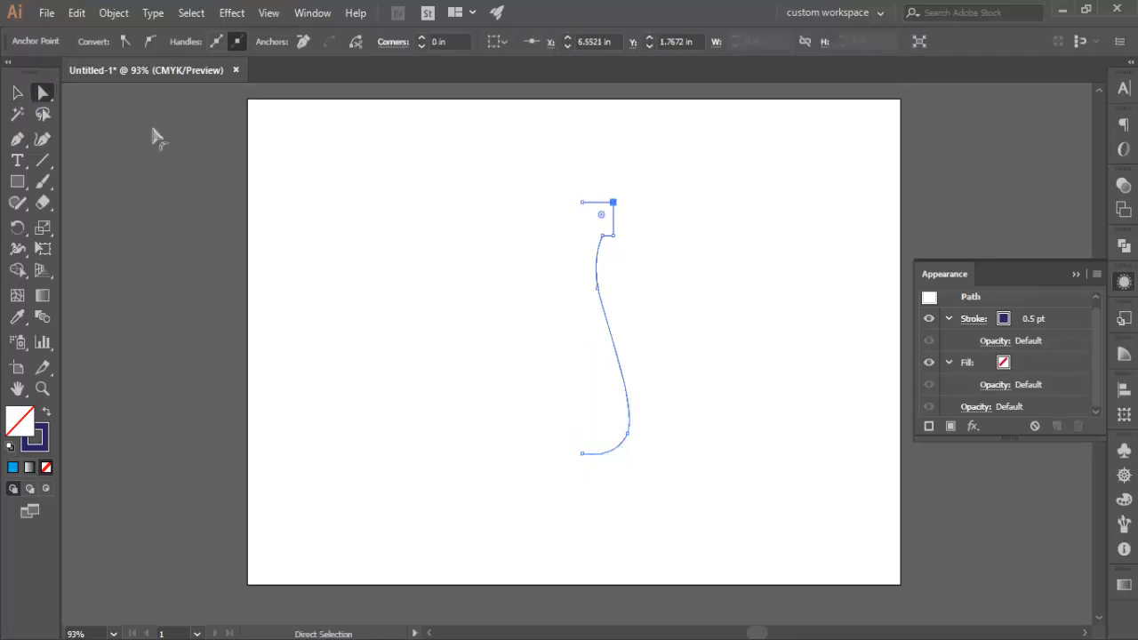
left_click_drag(601, 214, 602, 225)
left_click(613, 235)
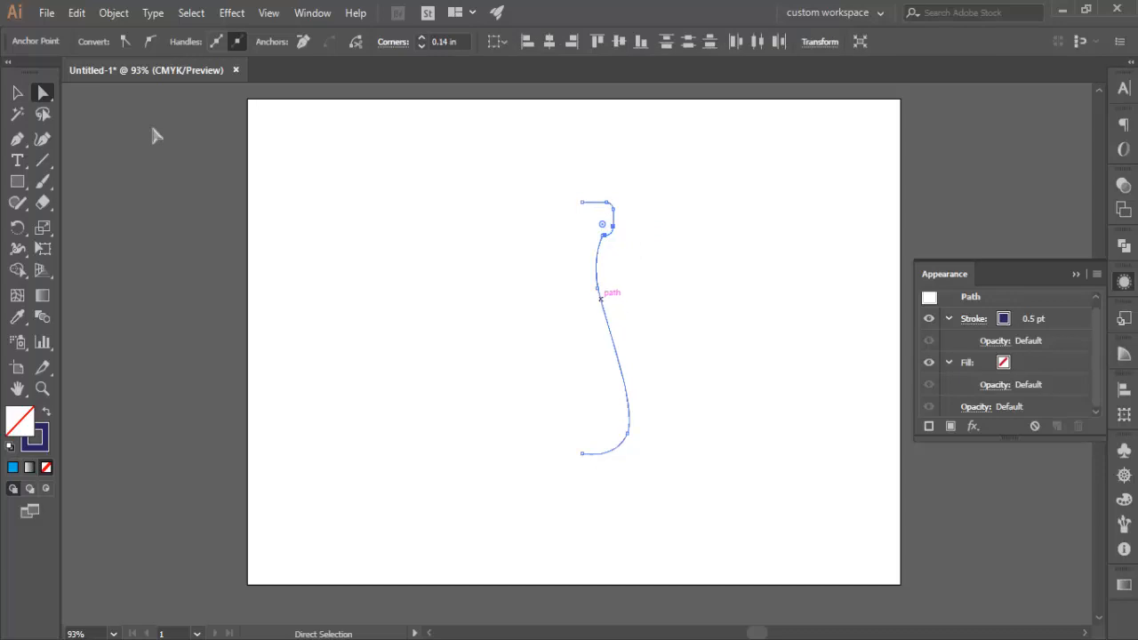
left_click_drag(598, 289, 620, 303)
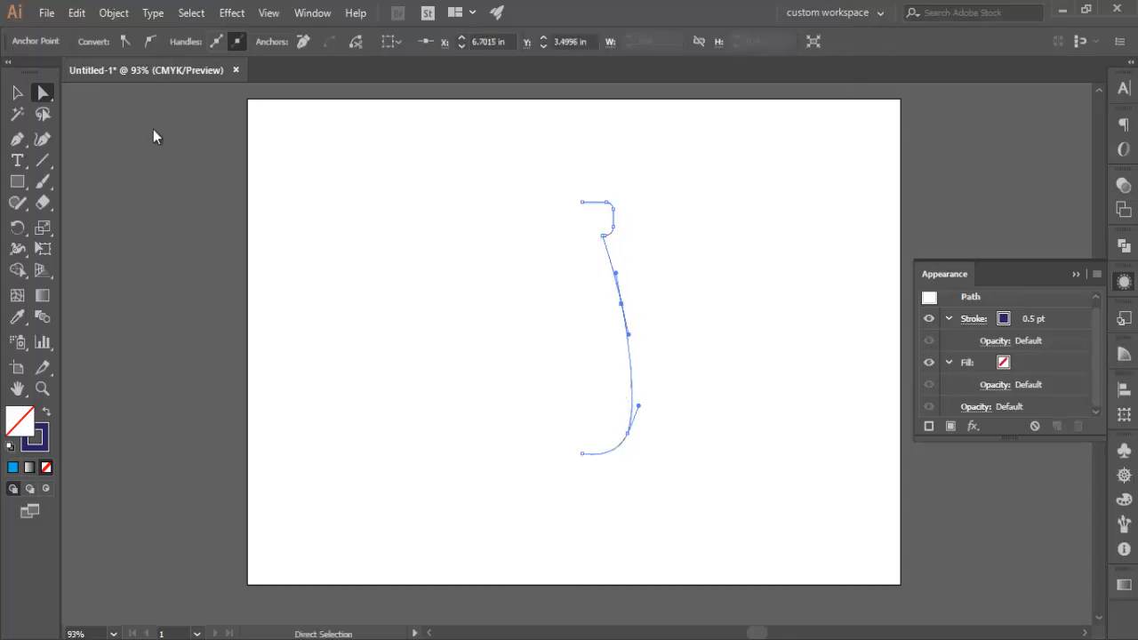
Select the whole bottle profile and set its stroke to a mid-grey swatch
key("v")
left_click(156, 135)
left_click_drag(510, 169, 748, 488)
left_click(140, 41)
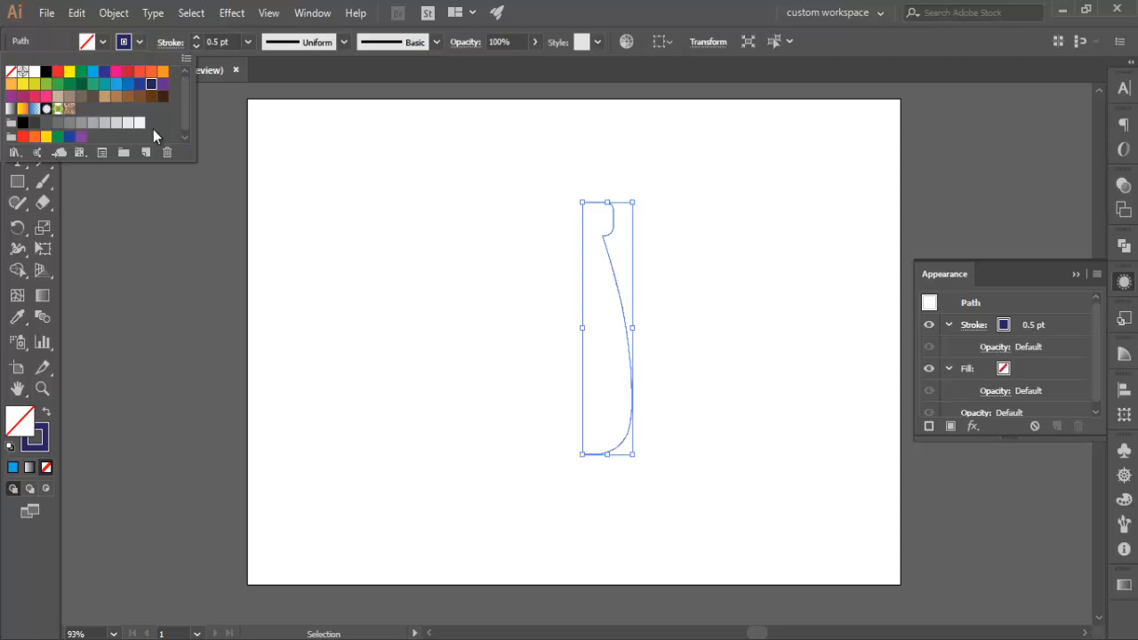
left_click(92, 123)
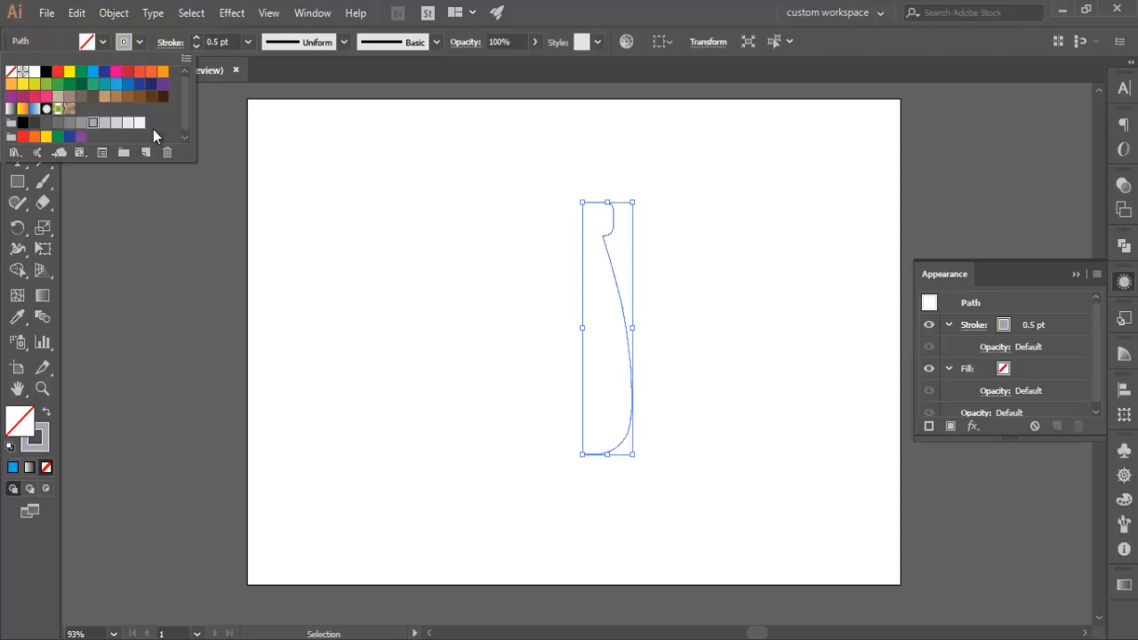
Apply a 3D Revolve to the profile with preview on: Off-Axis Front, 360° from the Left Edge, Plastic Shading
left_click(232, 13)
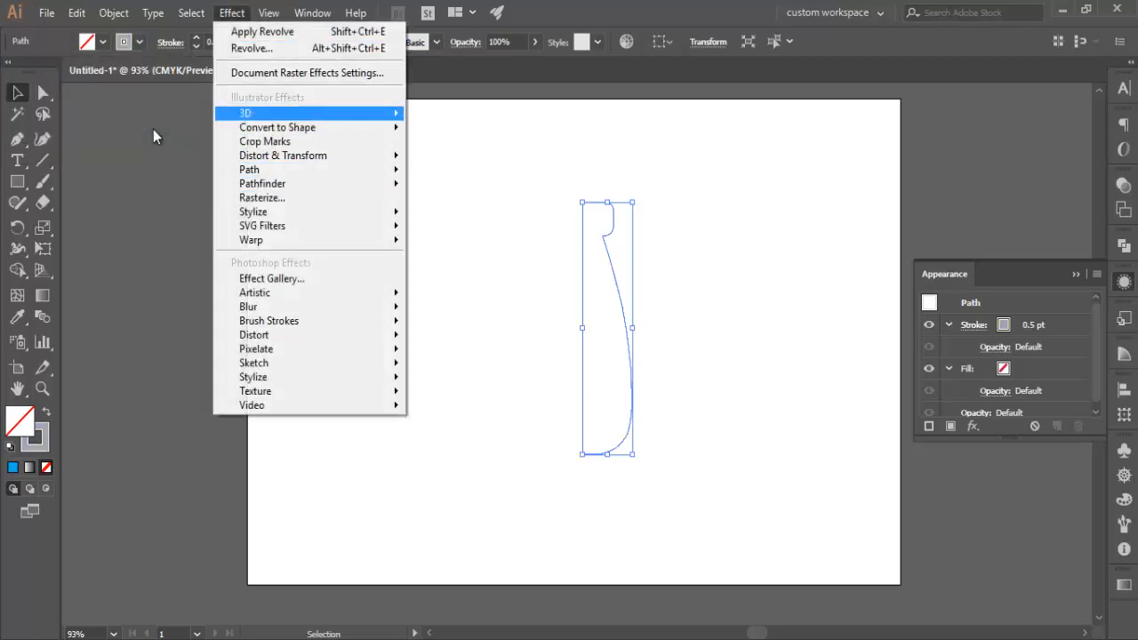
mouse_move(285, 113)
left_click(450, 135)
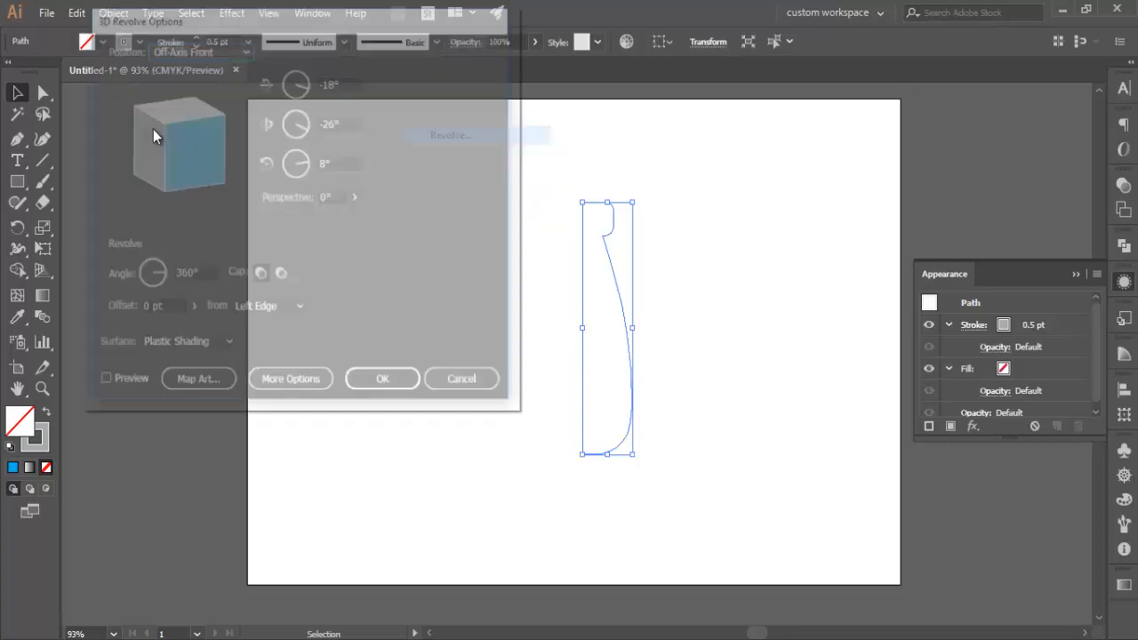
left_click_drag(267, 16, 960, 40)
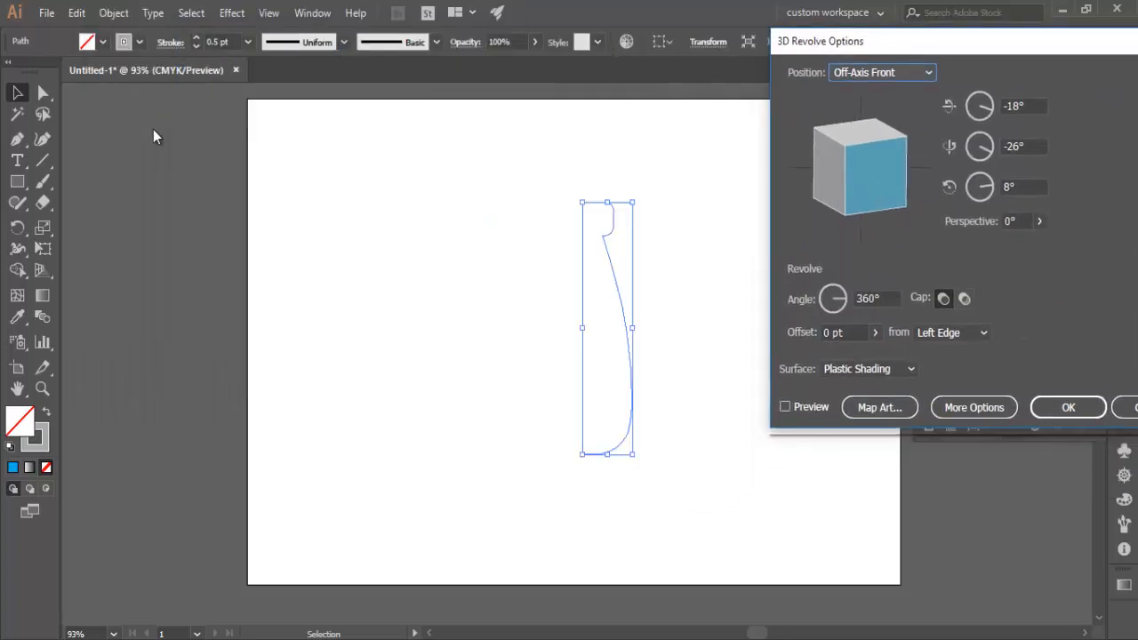
left_click(785, 407)
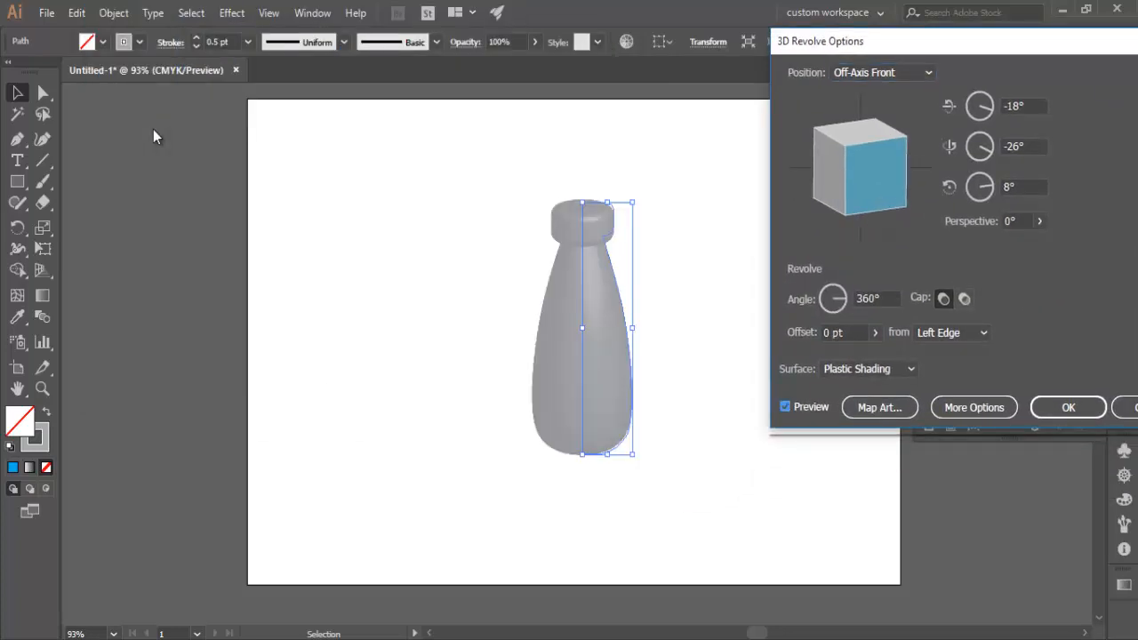
key("Return")
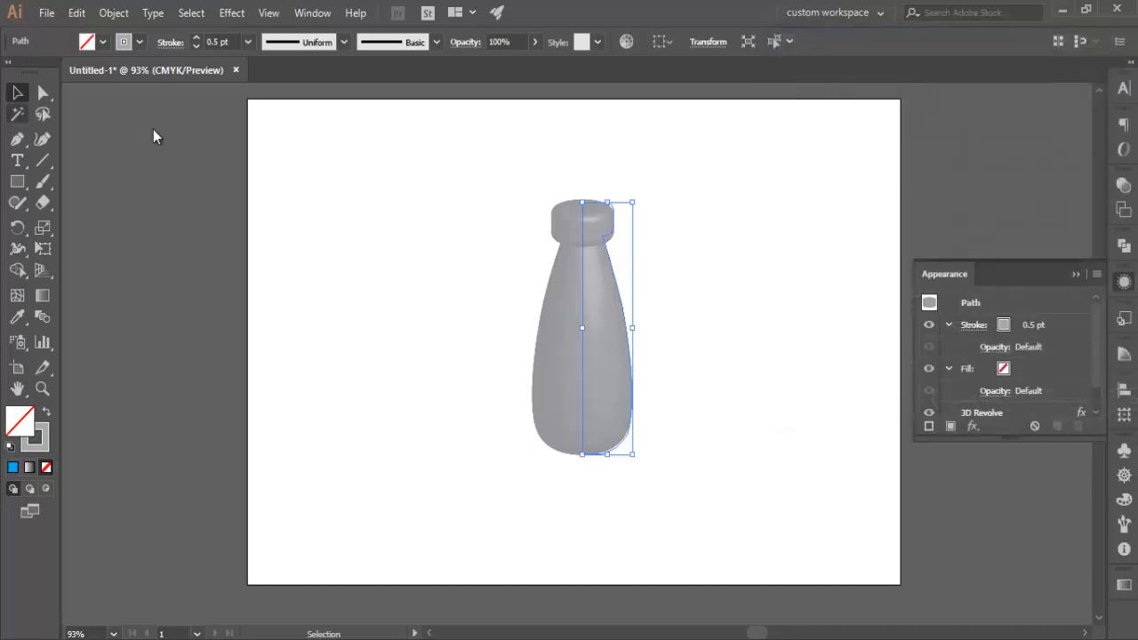
Move the revolved bottle slightly up on the artboard and collapse the Appearance panel
left_click(156, 135)
mouse_move(446, 166)
left_mouse_down()
mouse_move(706, 446)
mouse_move(730, 496)
left_mouse_up()
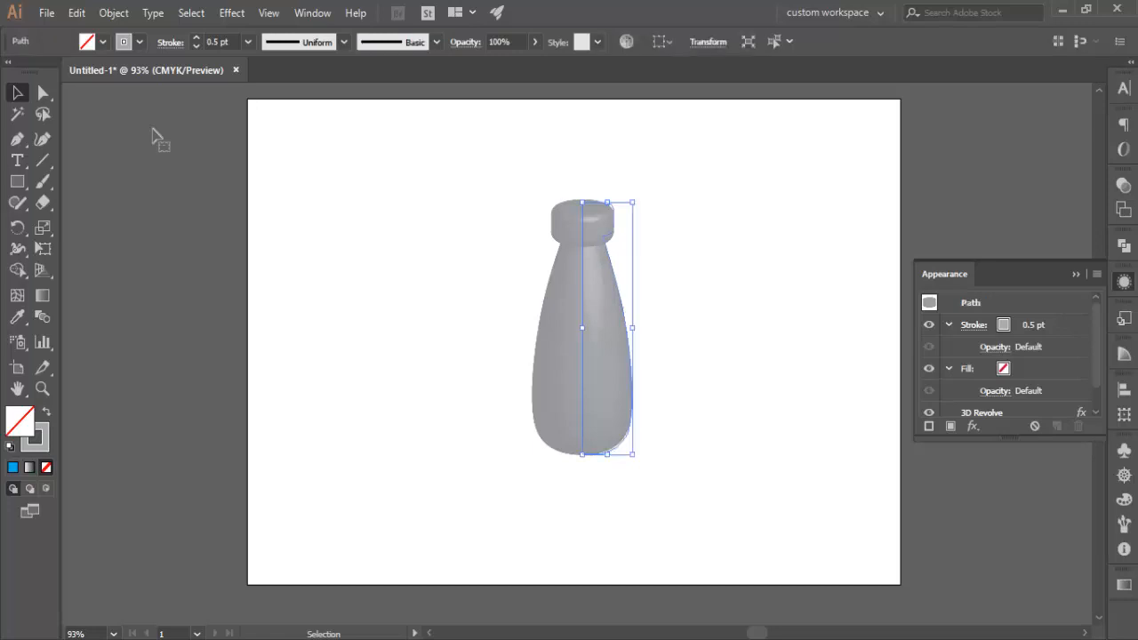
left_click_drag(611, 377, 611, 358)
left_click_drag(607, 308, 607, 308)
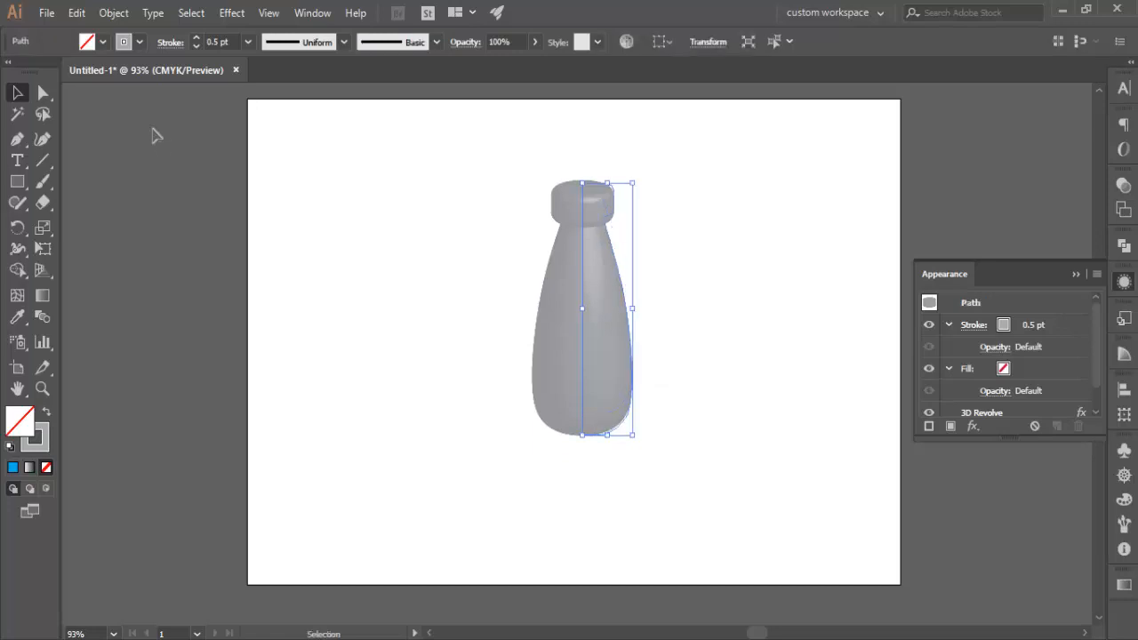
left_click(1076, 274)
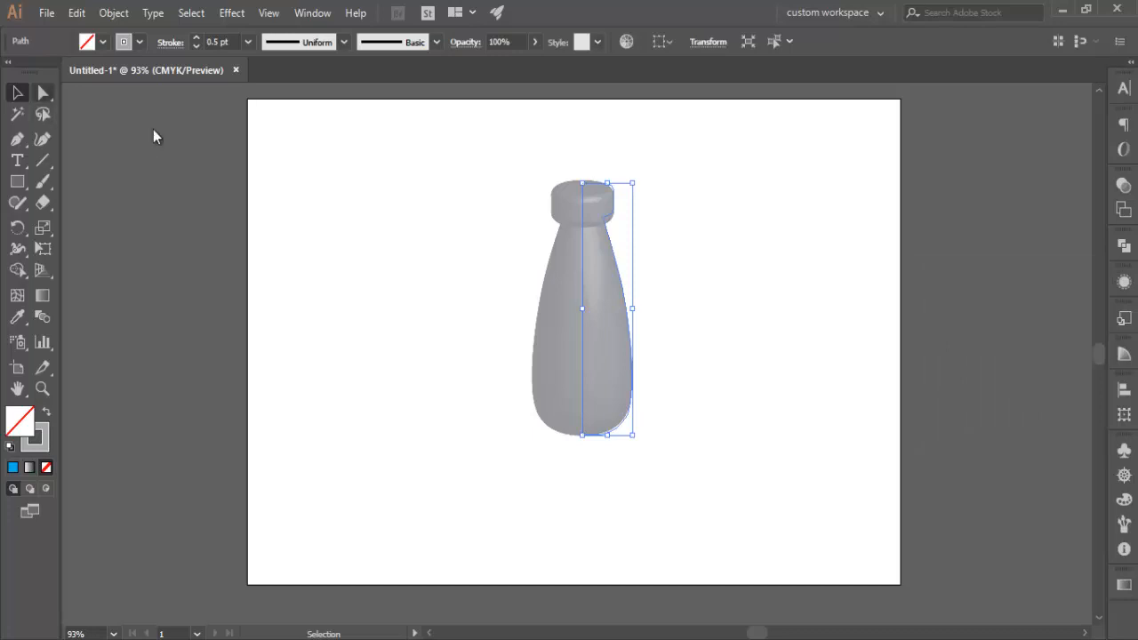
Shift the bottle slightly left and widen its base by moving the lower body anchor to about X 6.59 in, Y 5.49 in
key("a")
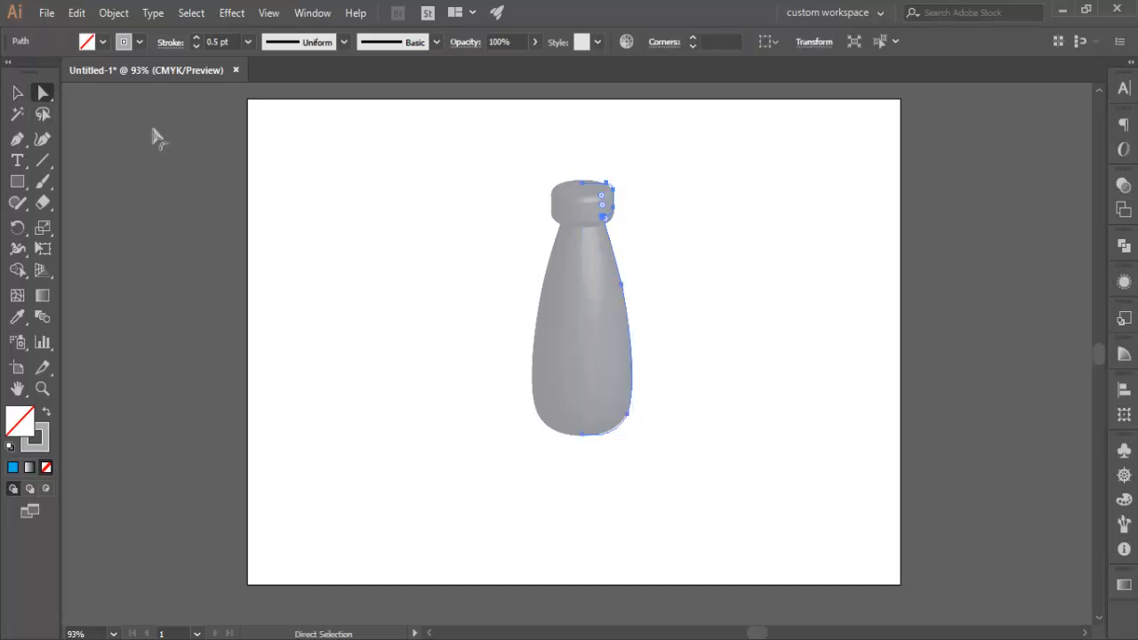
left_click_drag(604, 217, 620, 221)
left_click(581, 183)
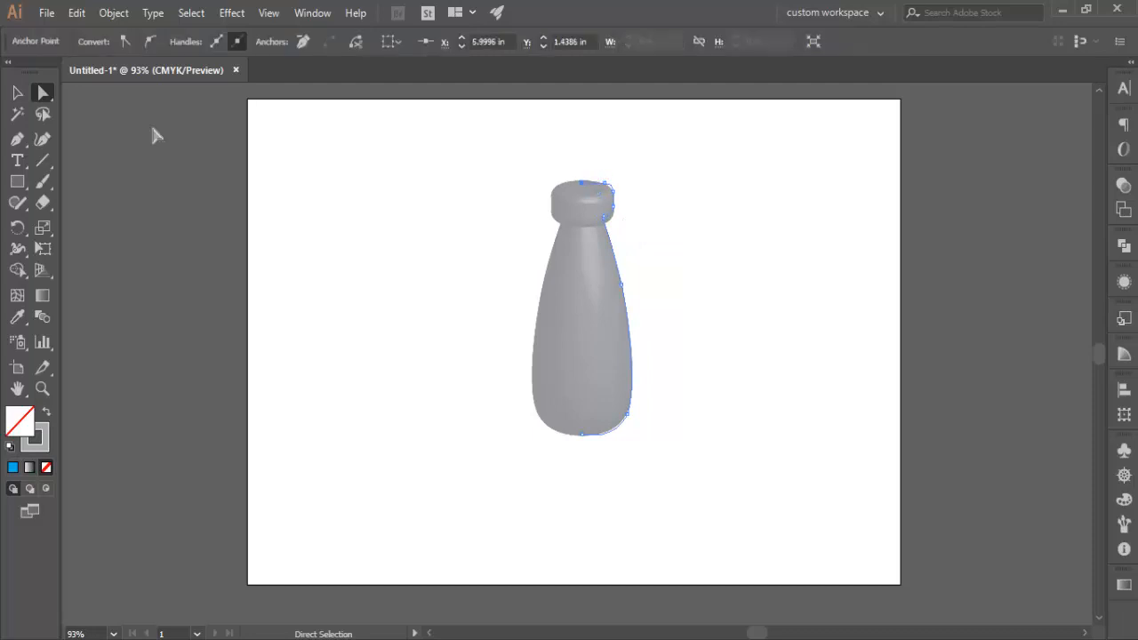
left_click_drag(608, 309, 592, 305)
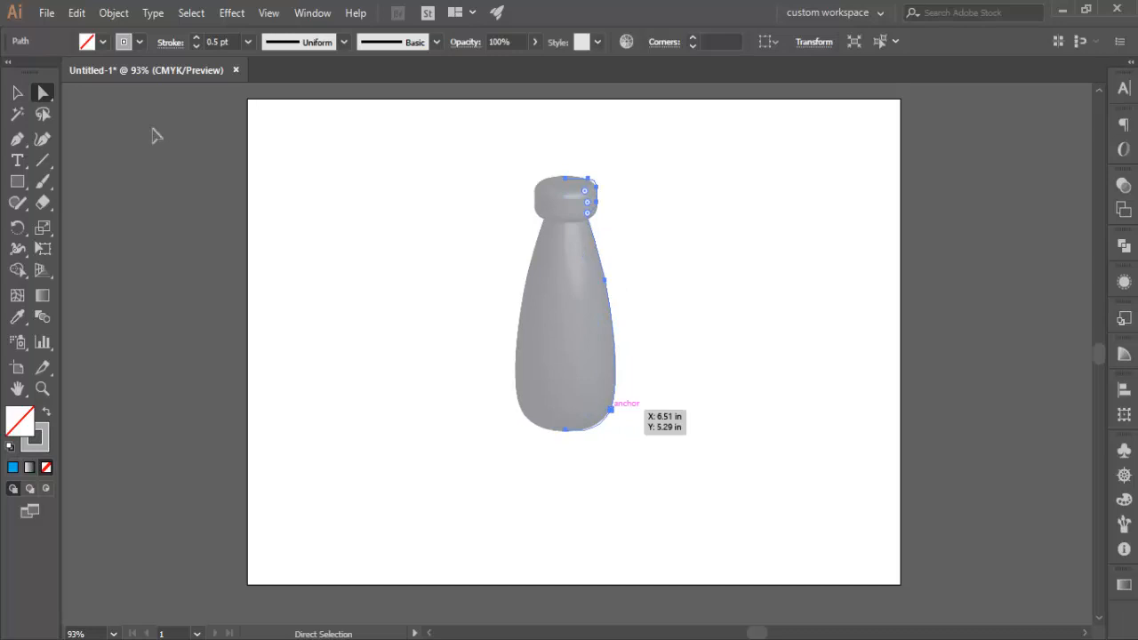
mouse_move(610, 409)
left_mouse_down()
mouse_move(610, 421)
mouse_move(566, 433)
mouse_move(616, 421)
left_mouse_up()
left_click(611, 414)
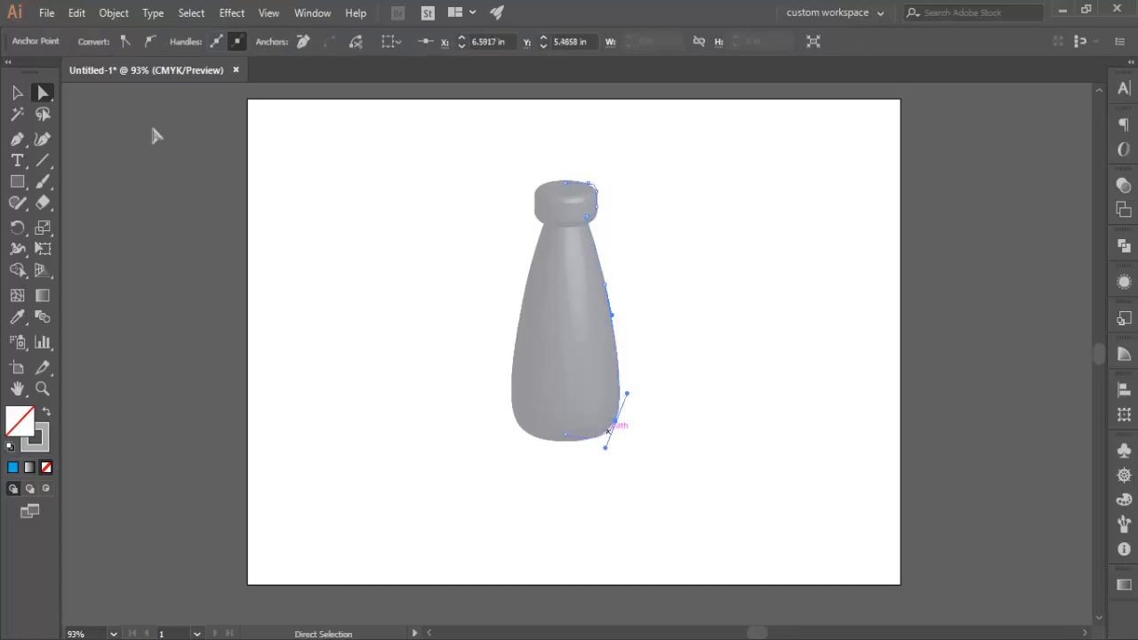
Recolour the bottle's stroke with an orange swatch, and delete the bottle from the artboard
left_click_drag(393, 135, 708, 493)
left_click(140, 41)
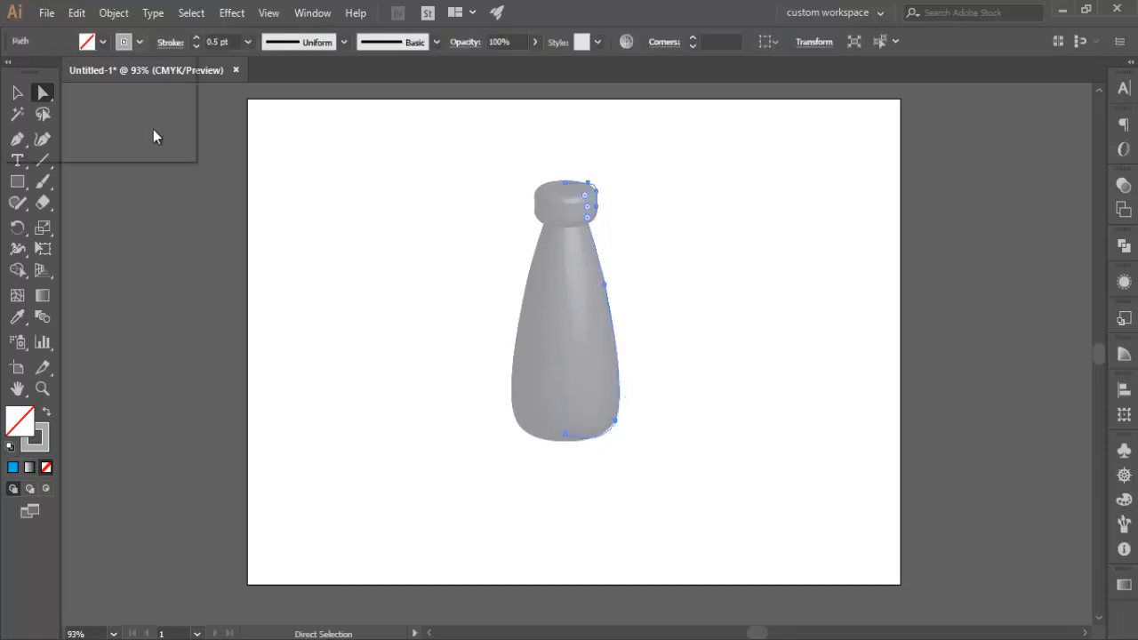
left_click(163, 72)
key("Escape")
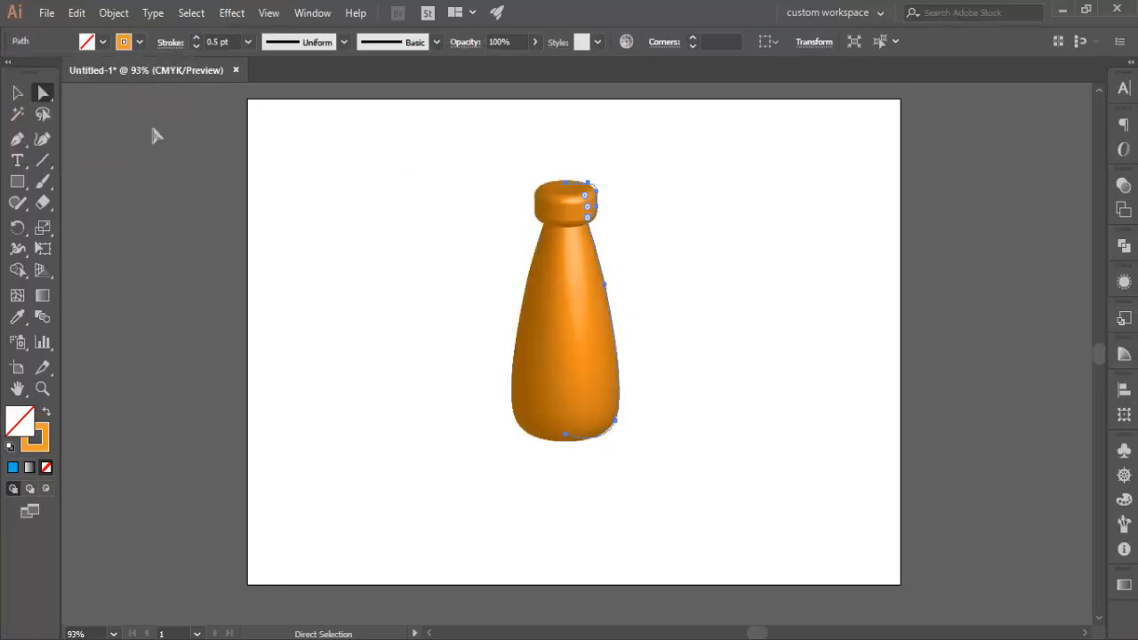
scroll(154, 134, "down", 1)
key("Delete")
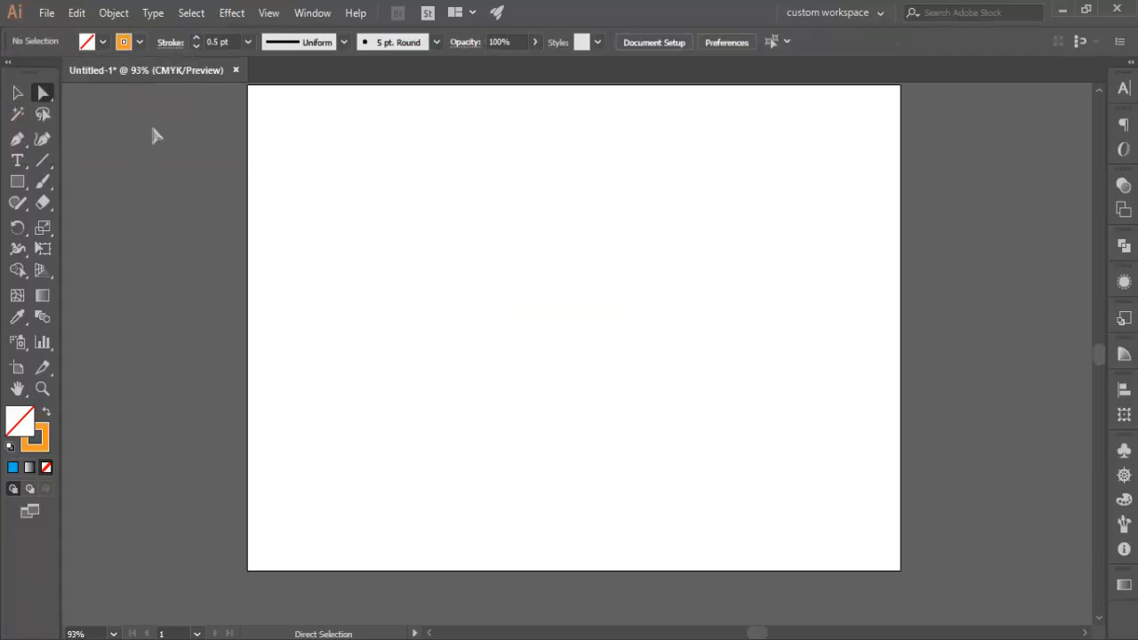
key("v")
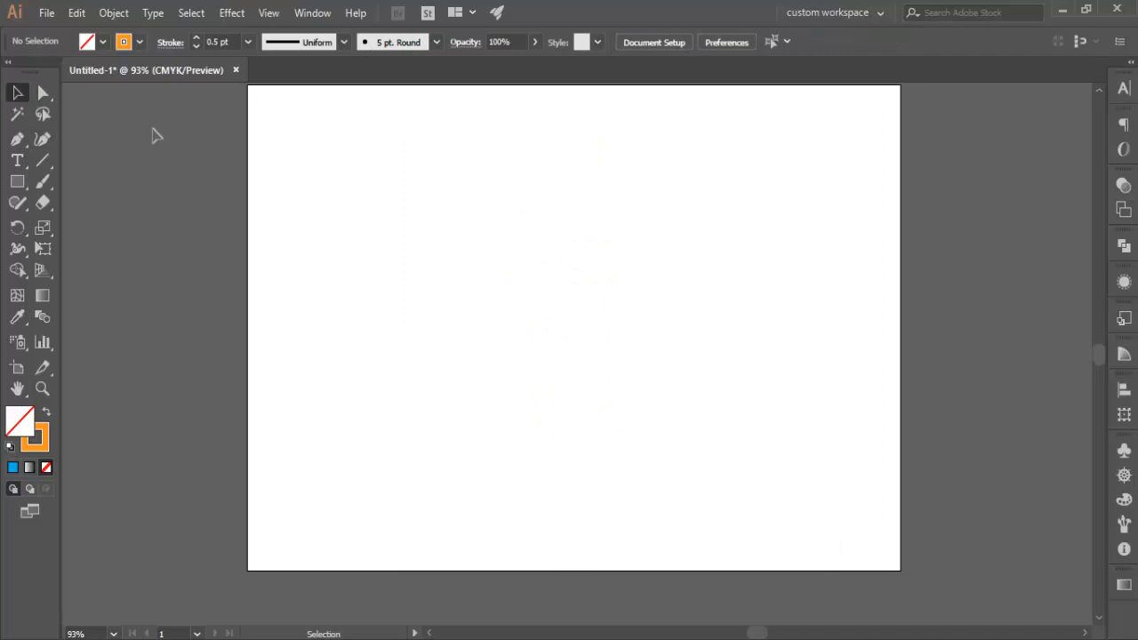